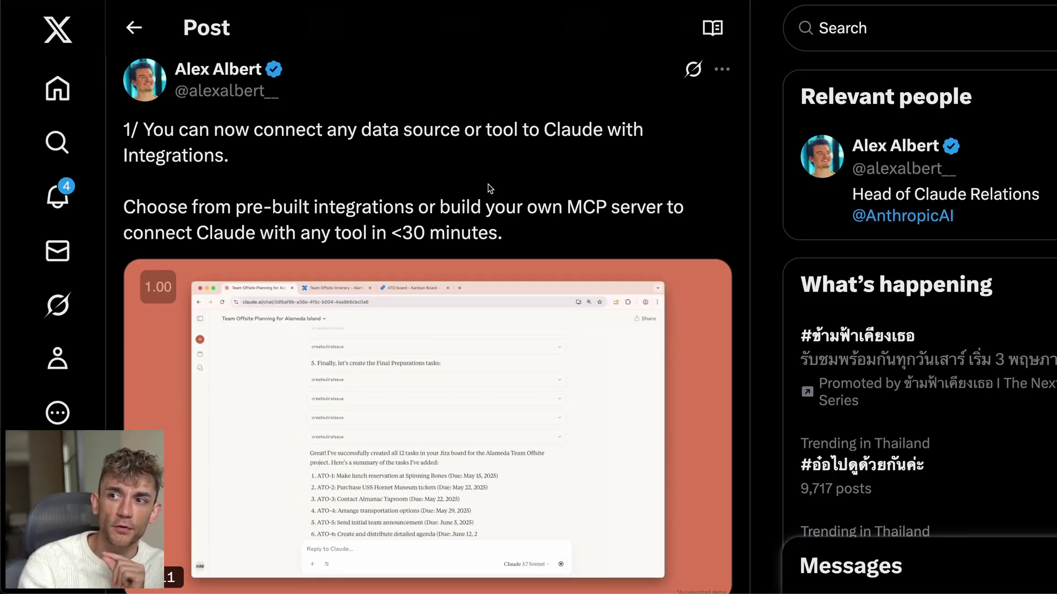
- Read the X post about connecting data sources to Claude with Integrations and the Zapier MCP blog article
scroll(492, 193, "down", 1)
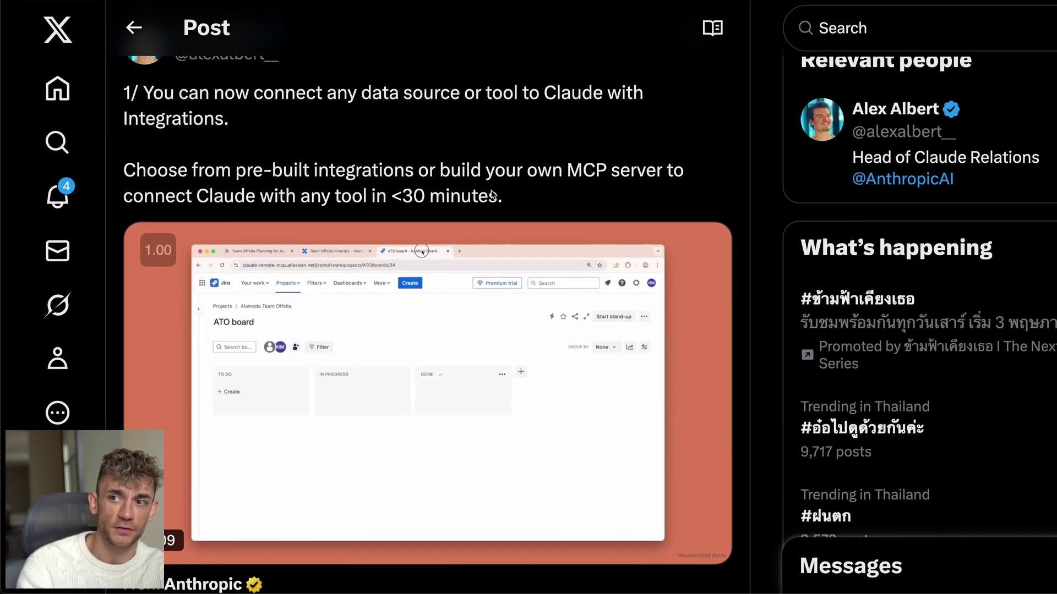
scroll(484, 193, "up", 1)
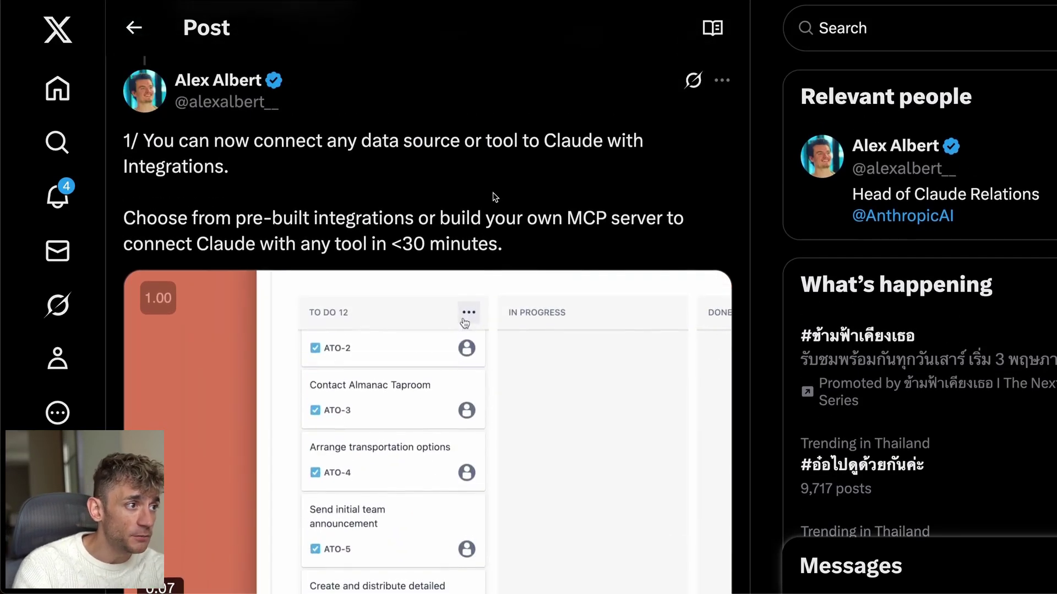
scroll(439, 270, "down", 1)
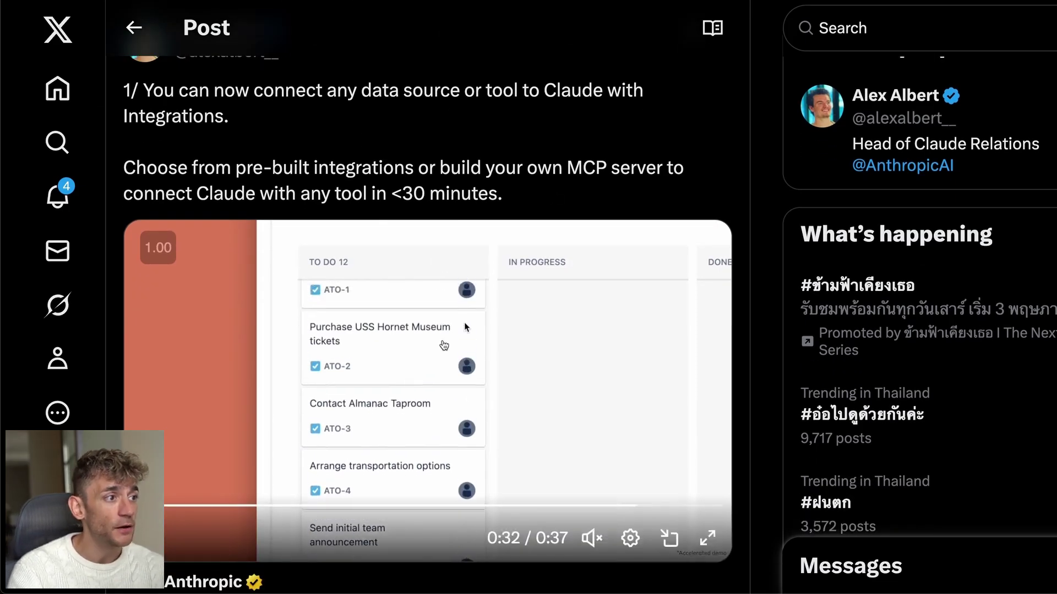
scroll(429, 298, "up", 1)
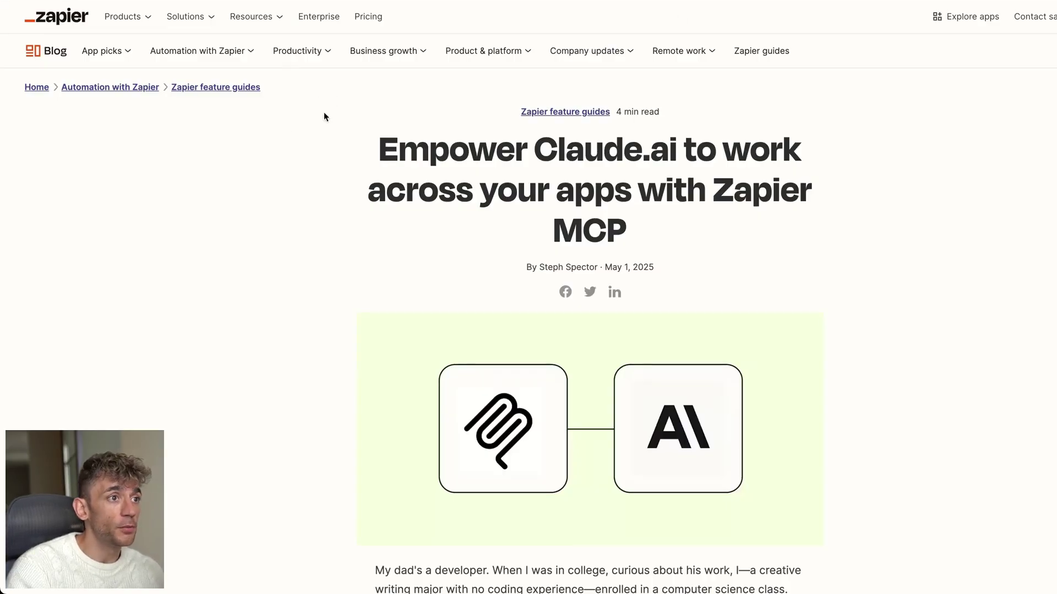
scroll(373, 157, "down", 12)
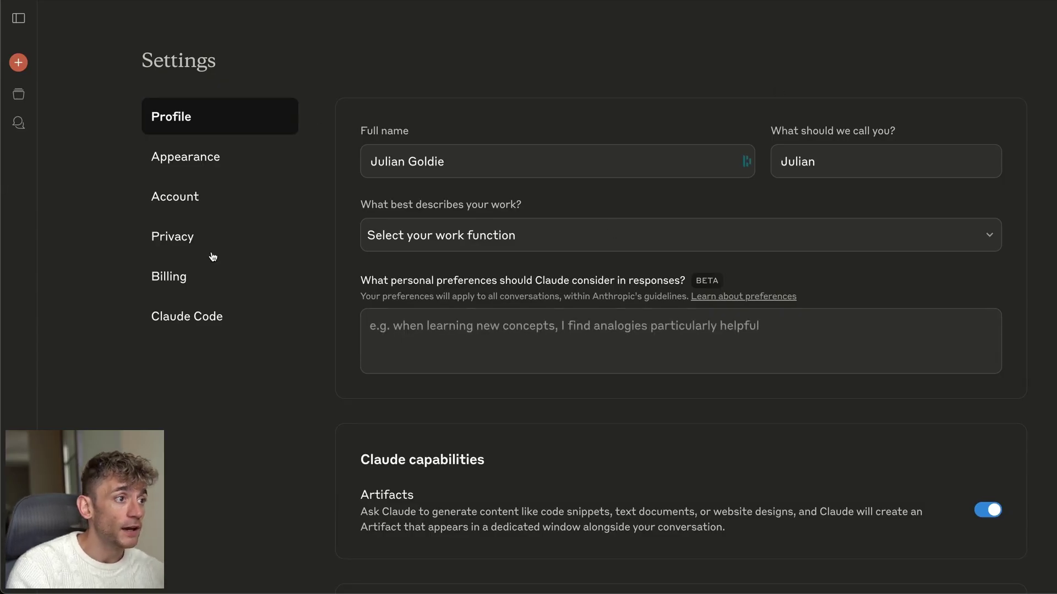
- Open the Zapier integration's tool list in Claude's settings, review the provided tools and close it
scroll(444, 394, "down", 10)
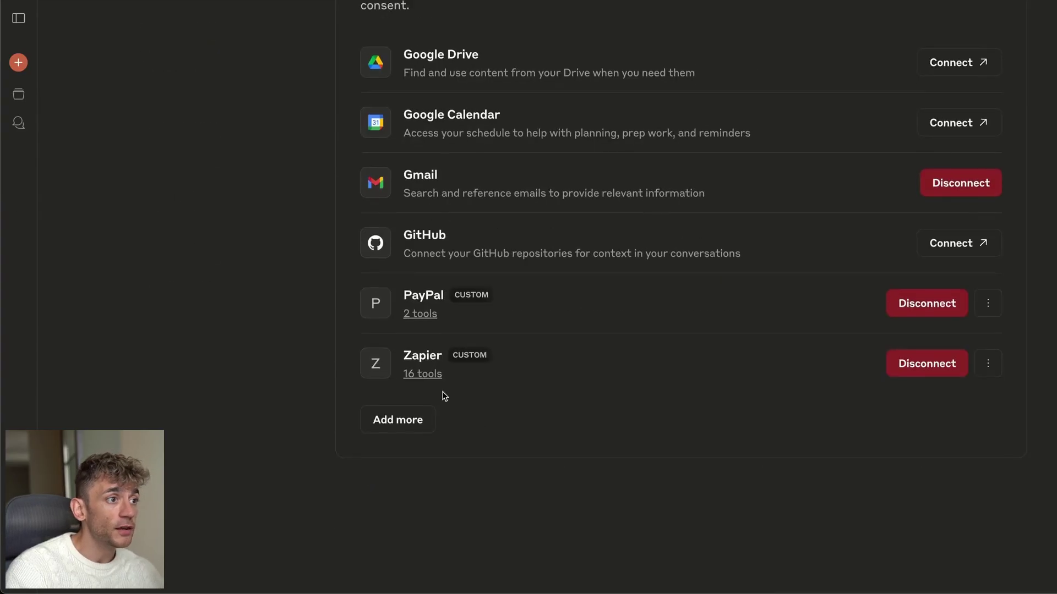
scroll(441, 413, "up", 2)
left_click(422, 462)
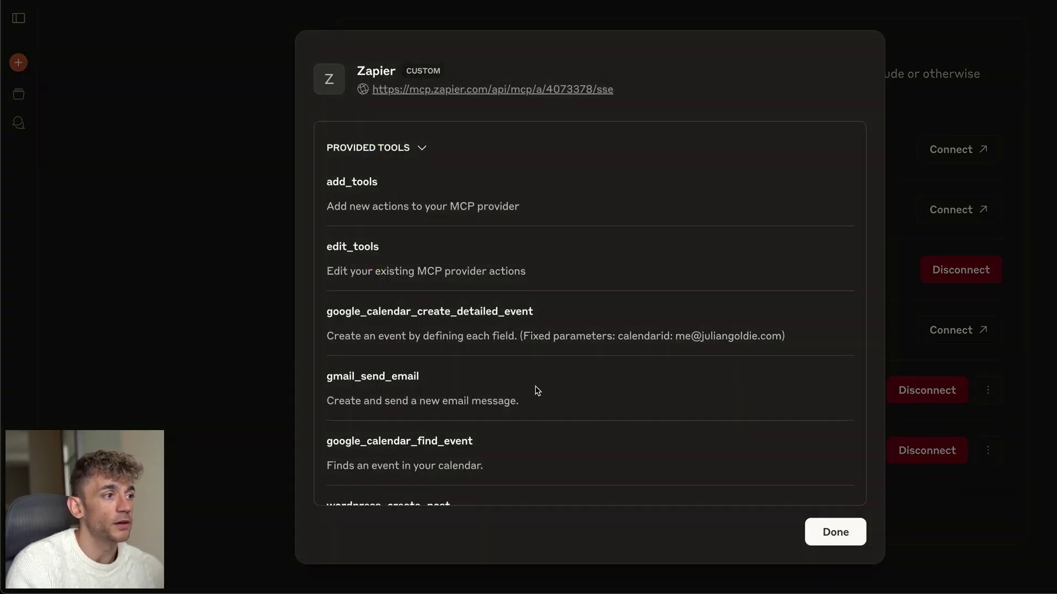
scroll(534, 391, "down", 5)
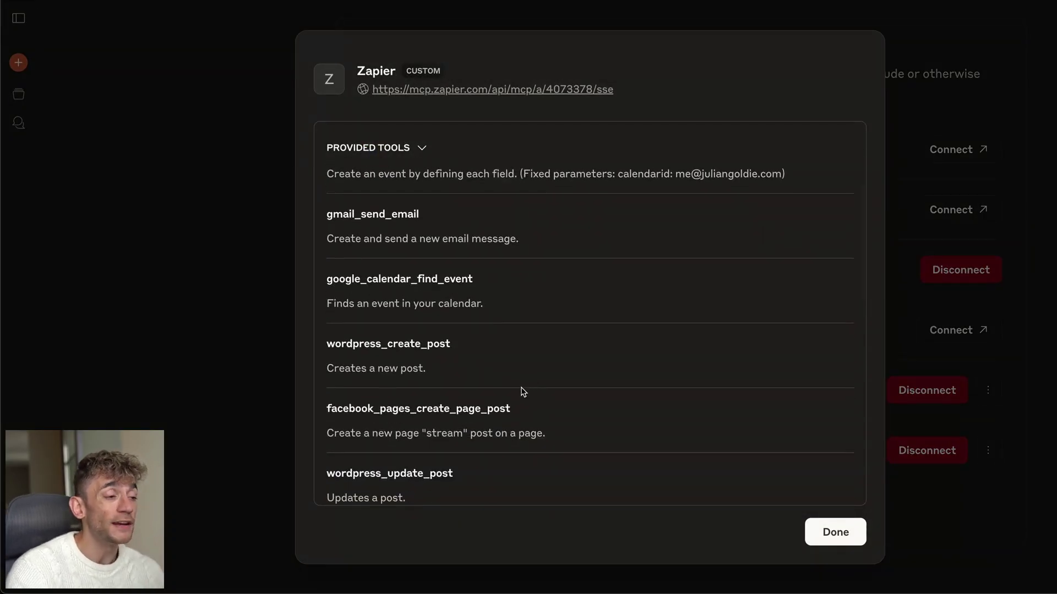
scroll(523, 391, "down", 15)
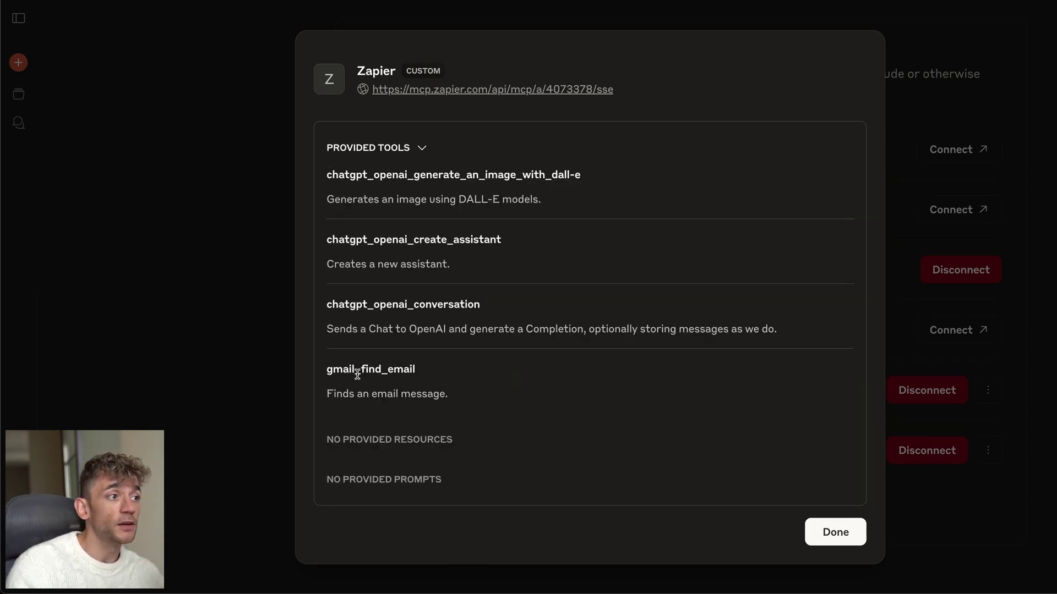
scroll(386, 347, "up", 5)
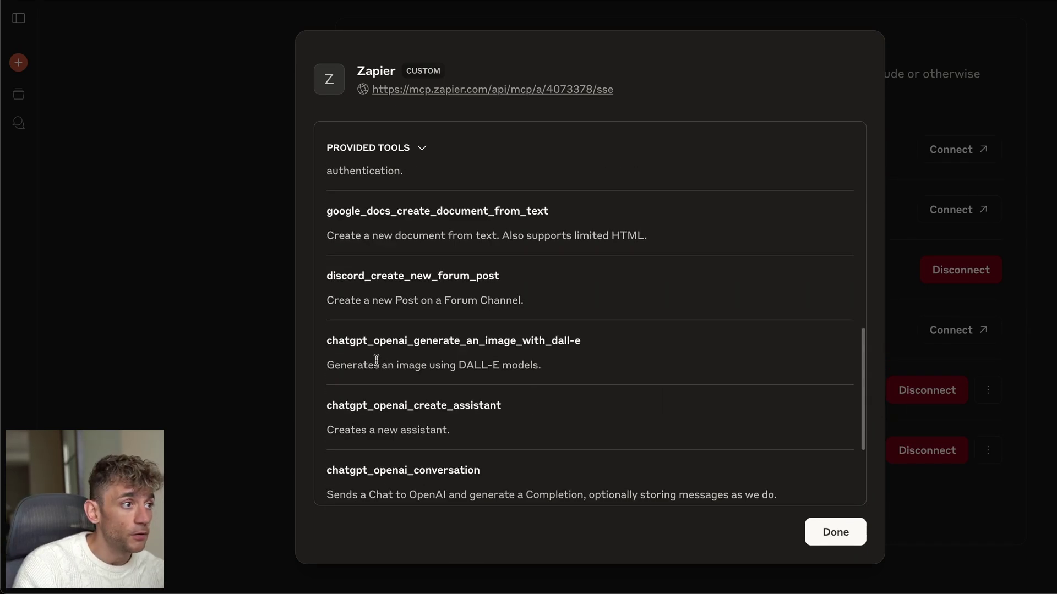
scroll(375, 361, "up", 8)
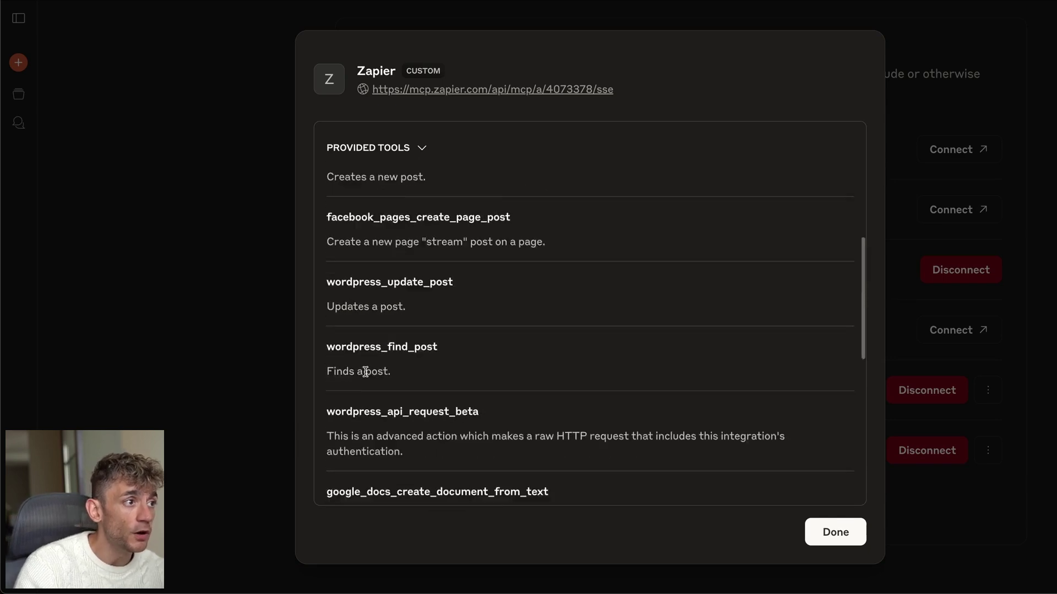
scroll(366, 377, "up", 7)
left_click(253, 224)
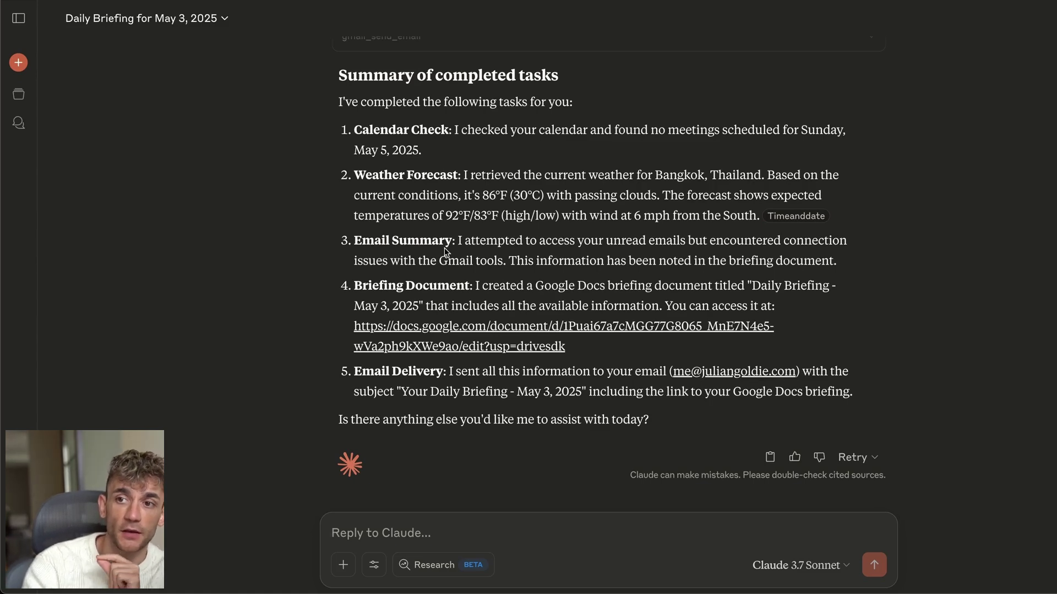
- Review the Daily Briefing chat in Claude, from the task prompt through the calendar, weather and email steps
scroll(442, 253, "up", 15)
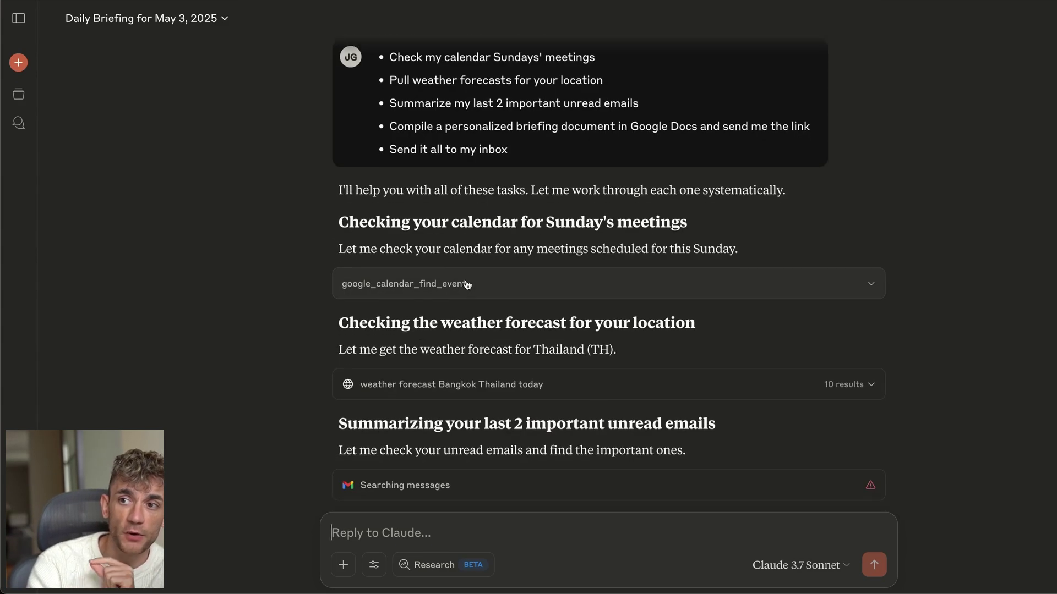
scroll(466, 283, "down", 3)
scroll(466, 284, "up", 2)
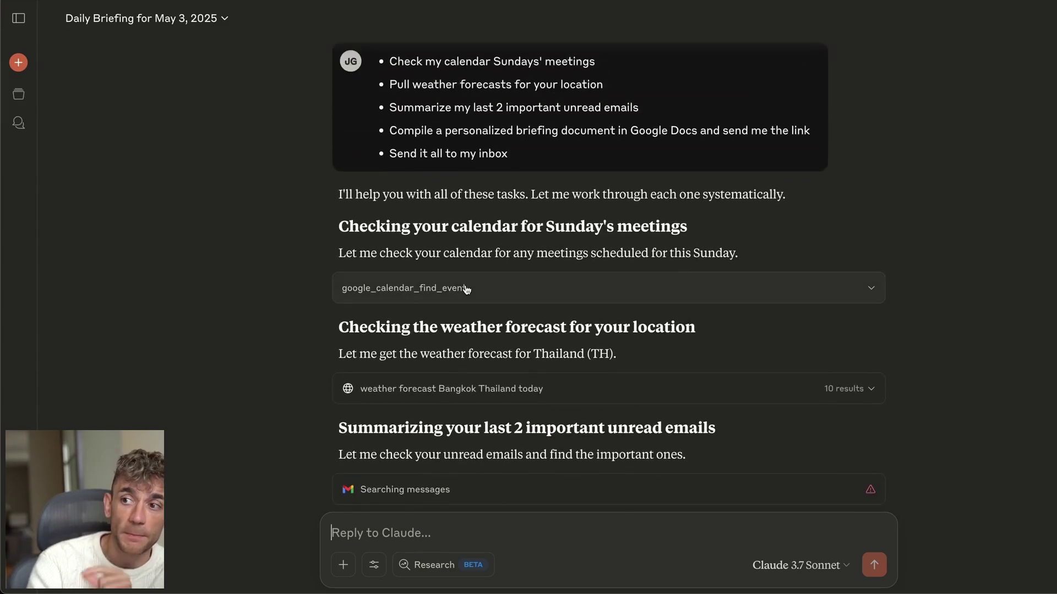
scroll(468, 290, "down", 1)
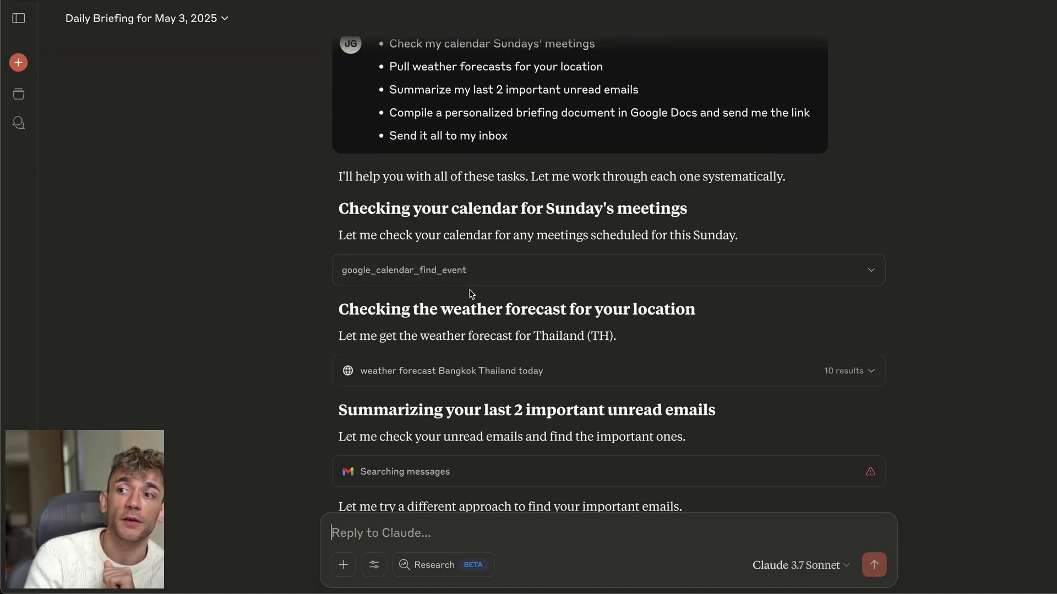
scroll(470, 291, "down", 5)
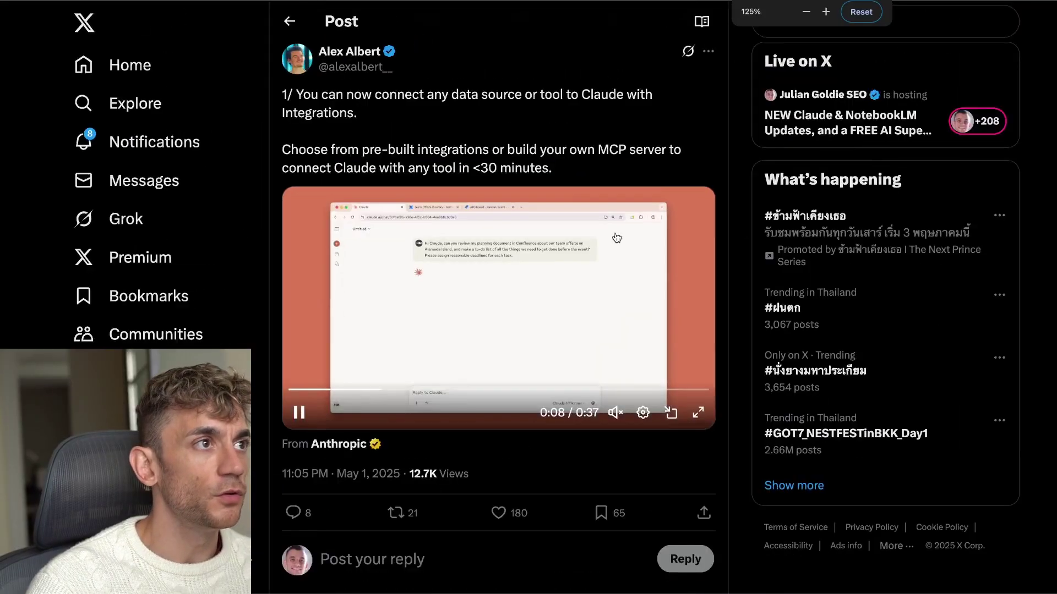
- Enlarge the X page to 175% and open the thread's first post about two big Claude updates
key("ctrl+plus")
key("ctrl+plus")
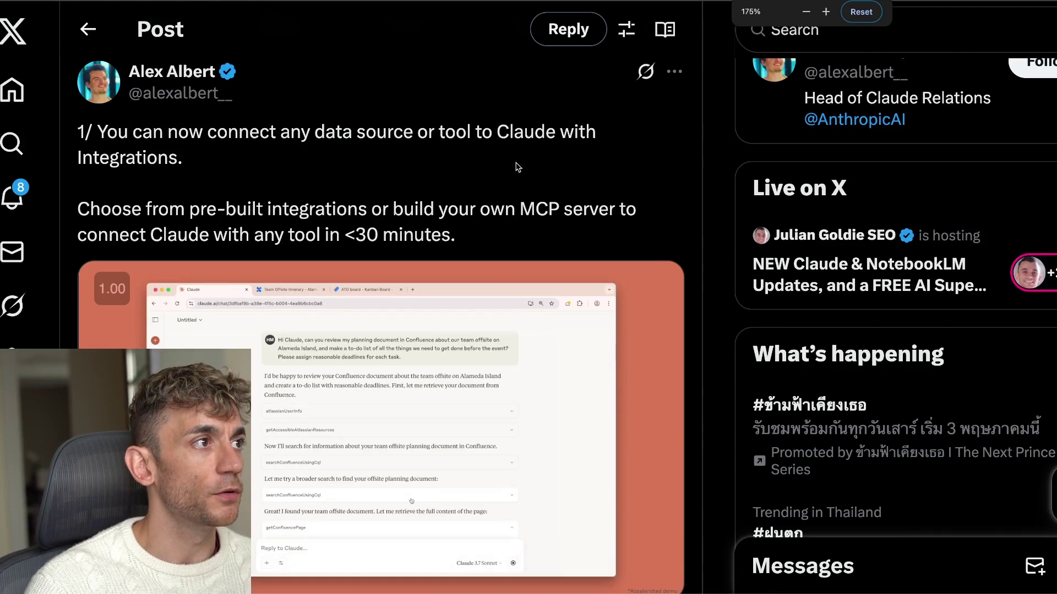
scroll(495, 193, "up", 4)
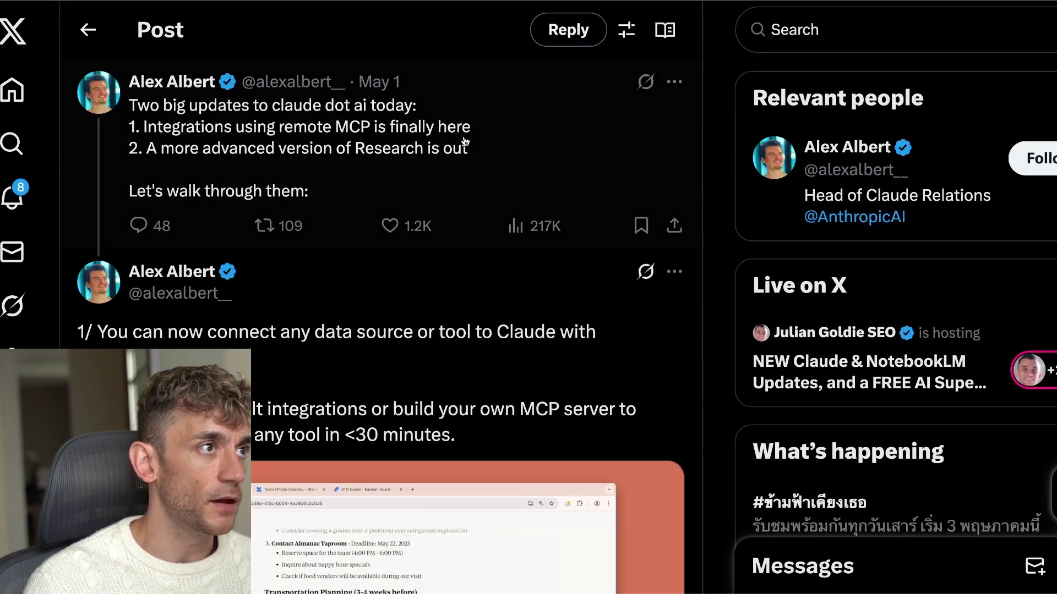
left_click(465, 142)
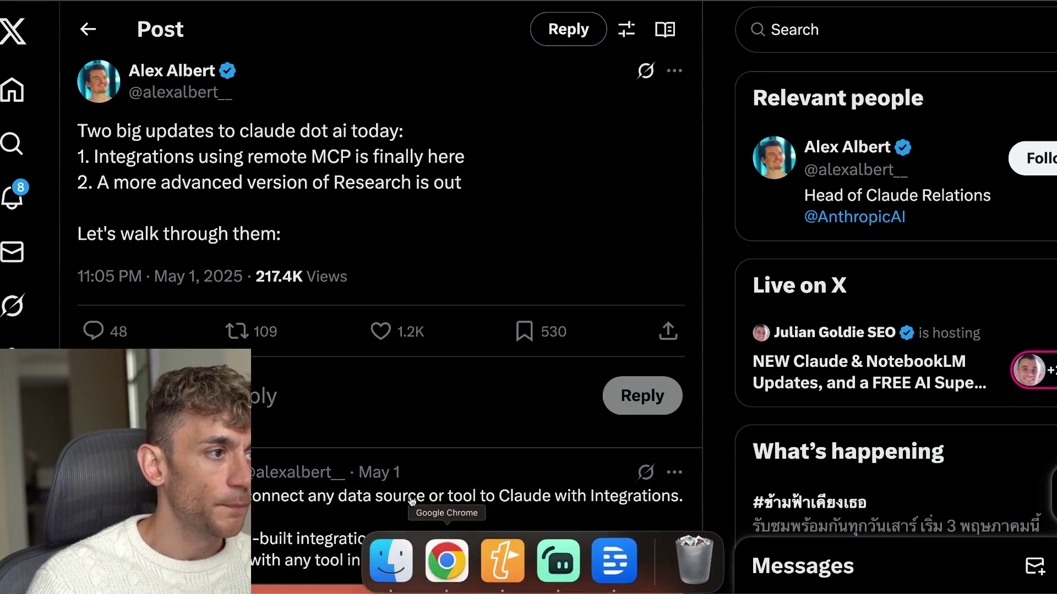
- Highlight the post's list of two updates, then its line about Integrations using remote MCP
scroll(136, 132, "up", 1)
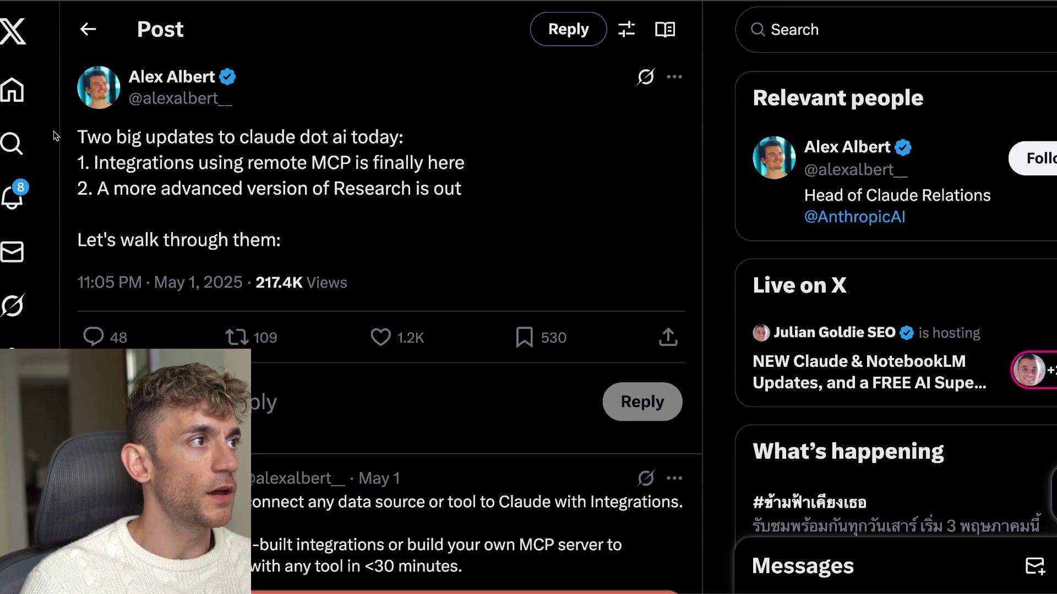
scroll(71, 142, "up", 1)
left_click_drag(78, 140, 516, 197)
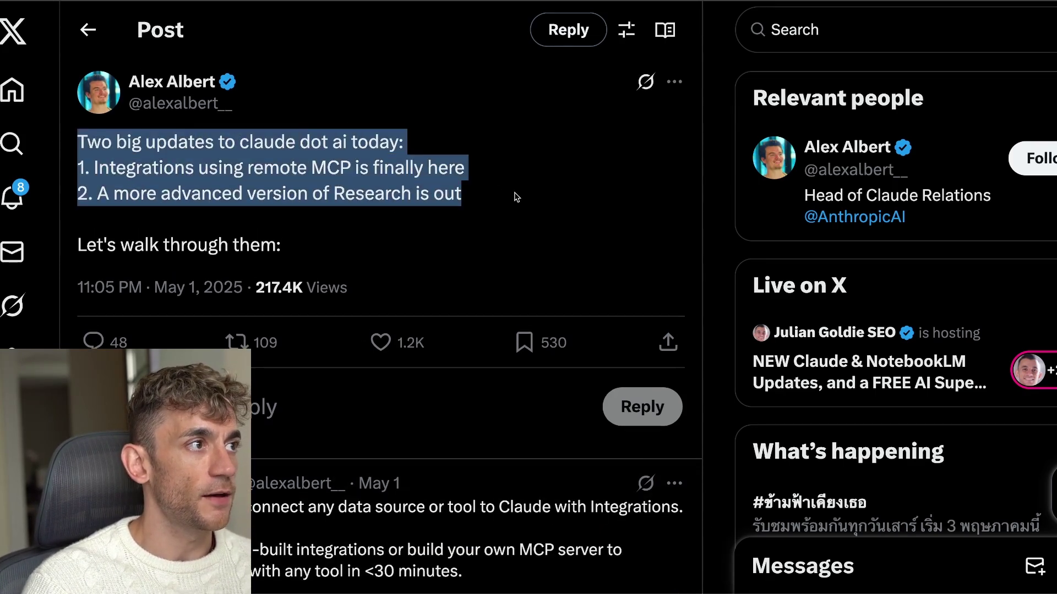
triple_click(259, 161)
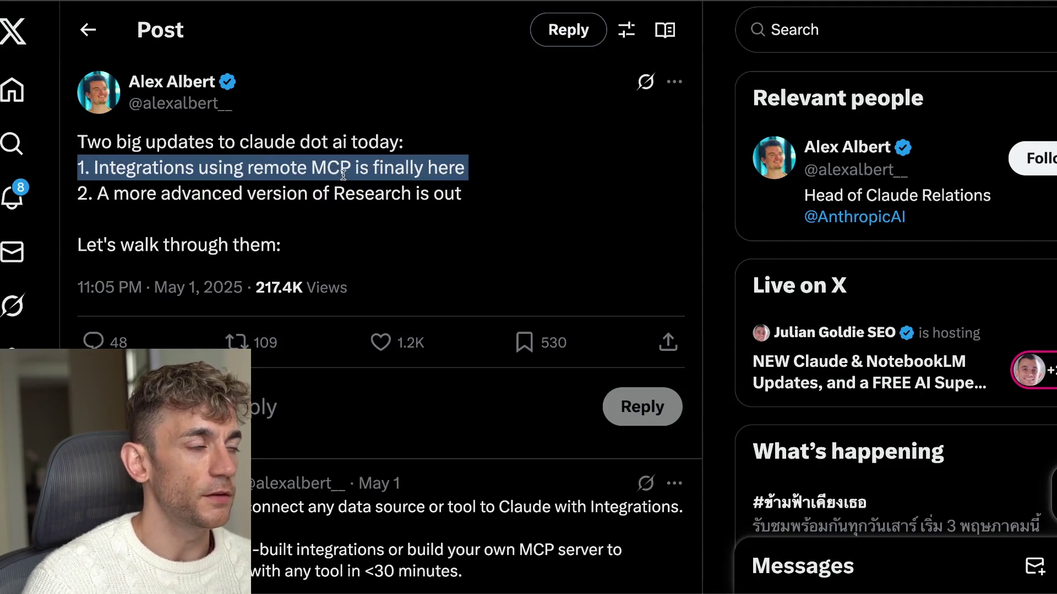
double_click(315, 174)
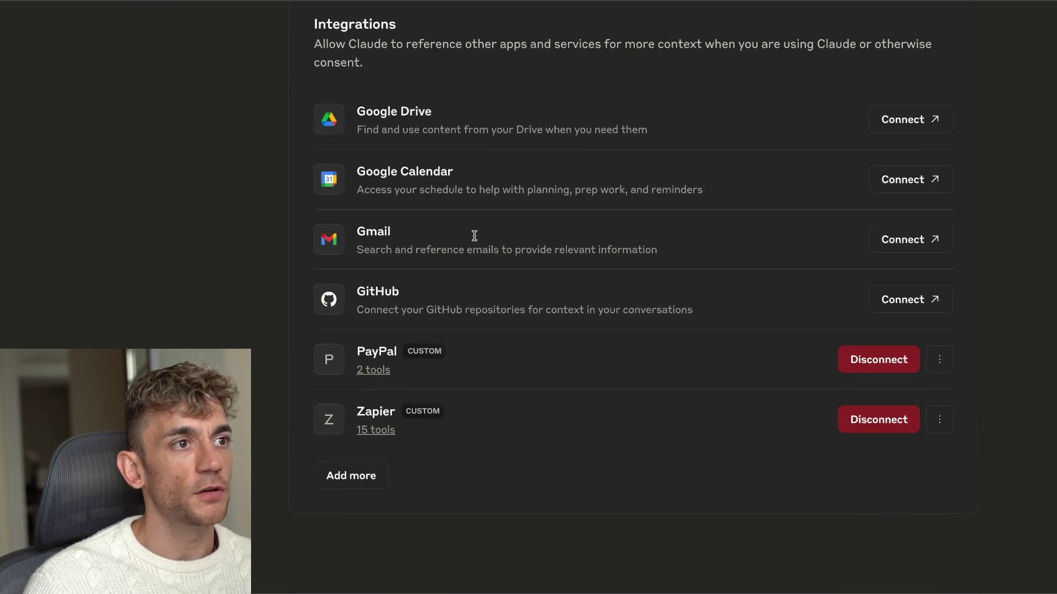
- Open the PayPal integration's tool list in Claude's Integrations settings and close it
scroll(475, 234, "up", 1)
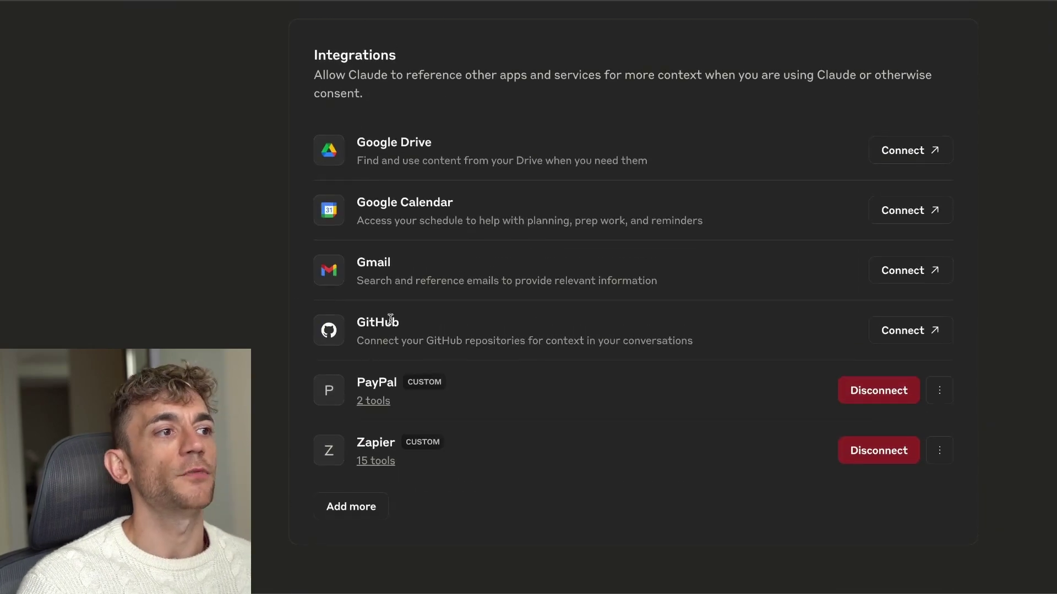
left_click(373, 403)
left_click(795, 529)
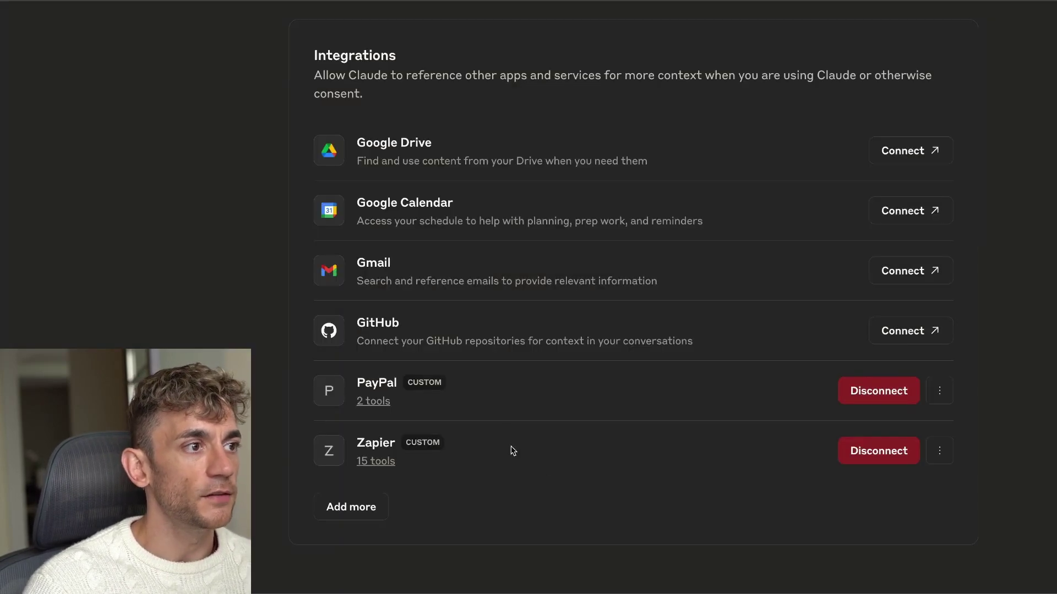
- Open the Zapier integration's details and look through its full list of provided tools
left_click(377, 465)
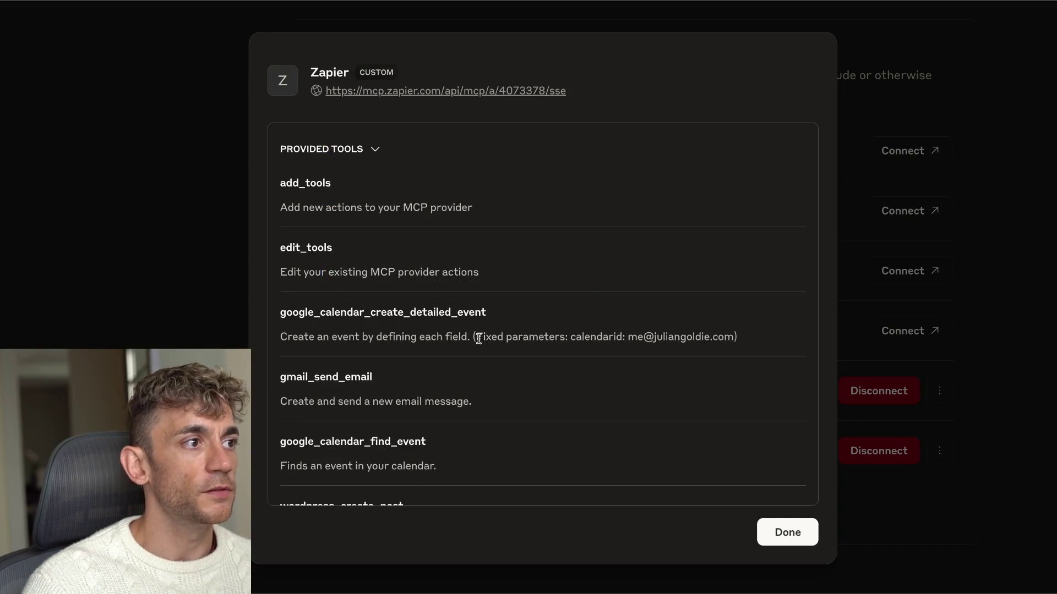
scroll(478, 339, "down", 10)
scroll(477, 337, "down", 5)
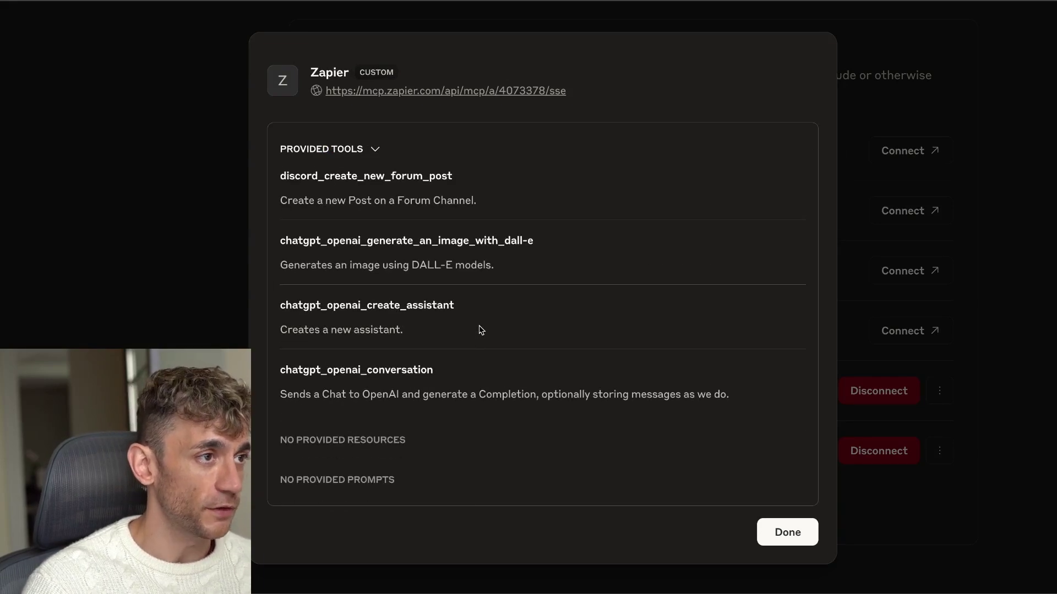
scroll(481, 330, "up", 15)
scroll(399, 234, "down", 10)
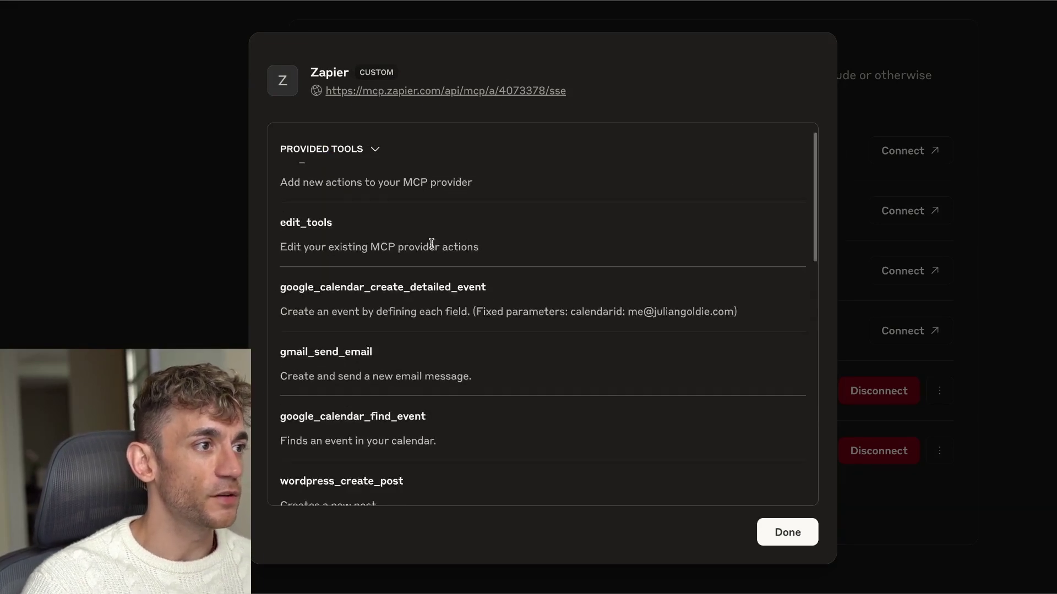
- Highlight the ChatGPT conversation, assistant and DALL-E image tools and the Discord forum post tool while reviewing them
double_click(330, 368)
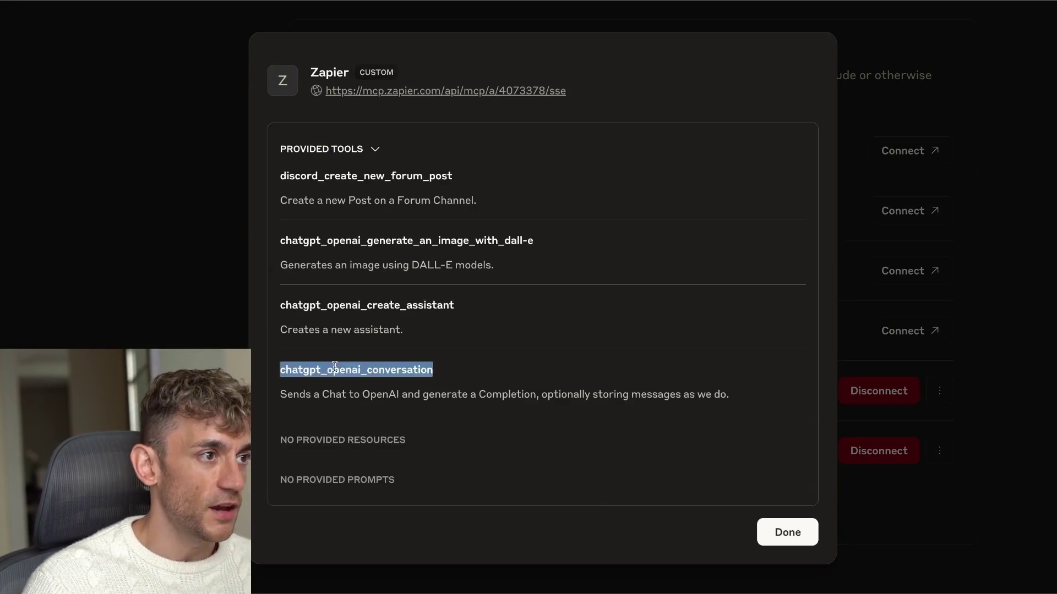
scroll(399, 364, "up", 1)
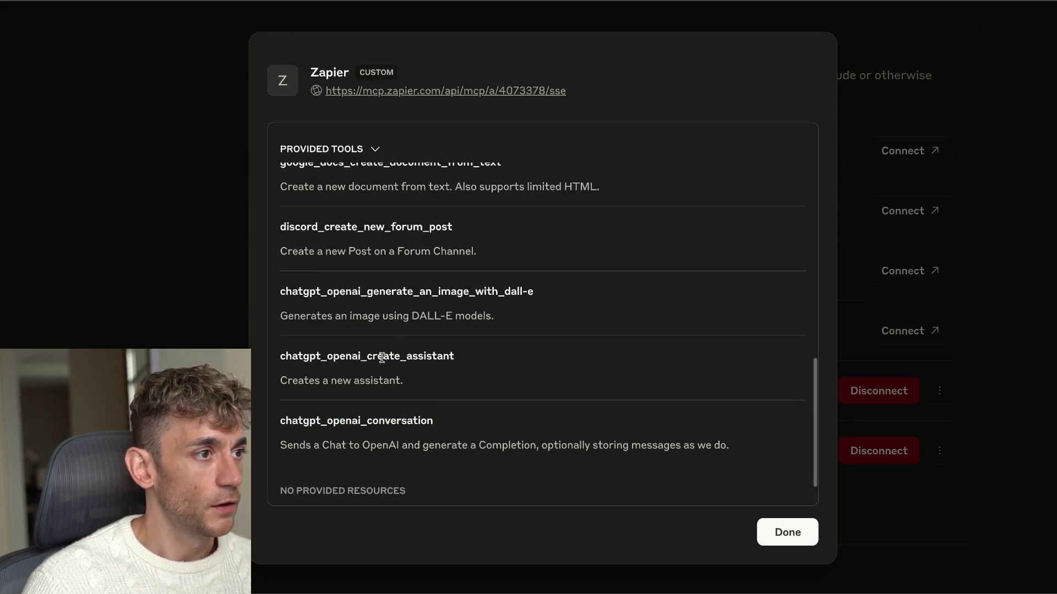
left_click_drag(383, 357, 454, 357)
scroll(379, 305, "up", 4)
triple_click(379, 305)
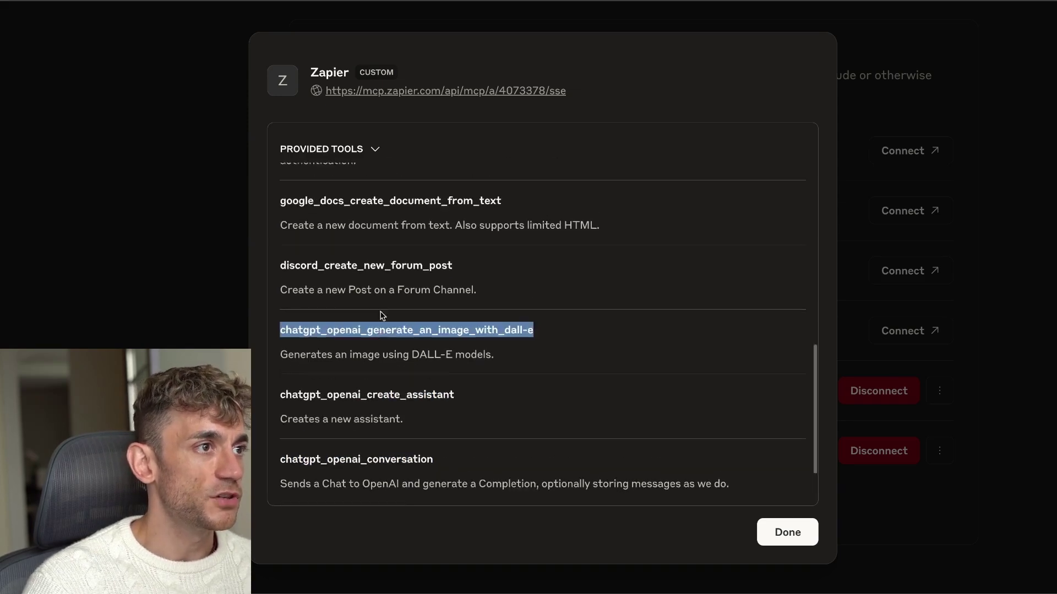
left_click(343, 428)
double_click(342, 433)
scroll(368, 353, "up", 3)
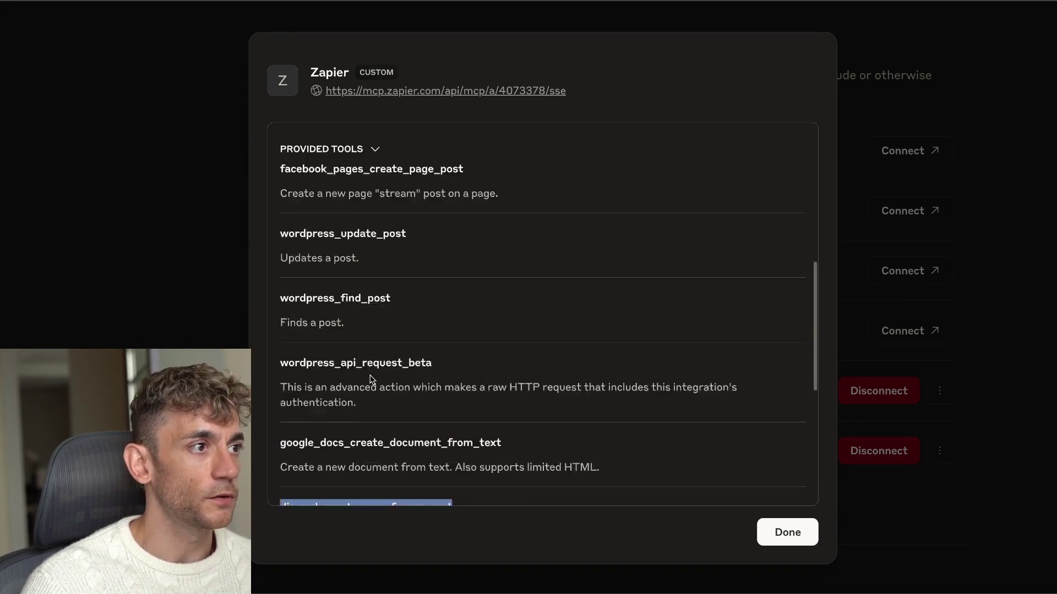
- Review the WordPress, Facebook, Gmail and Google Calendar tools, then close the Zapier integration's details
scroll(333, 346, "up", 6)
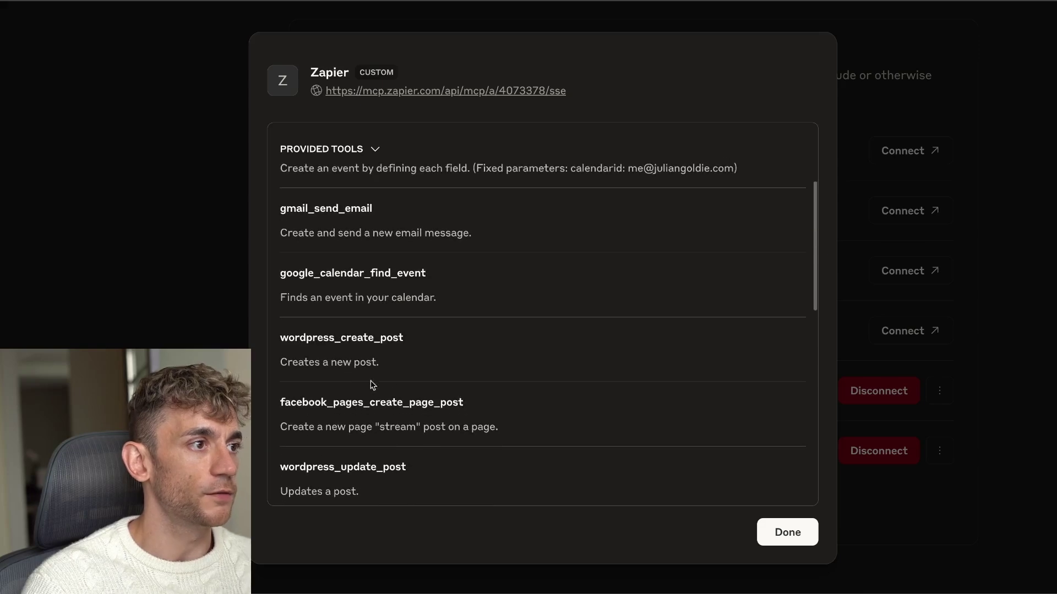
scroll(445, 348, "up", 1)
left_click_drag(372, 377, 332, 363)
left_click(399, 296)
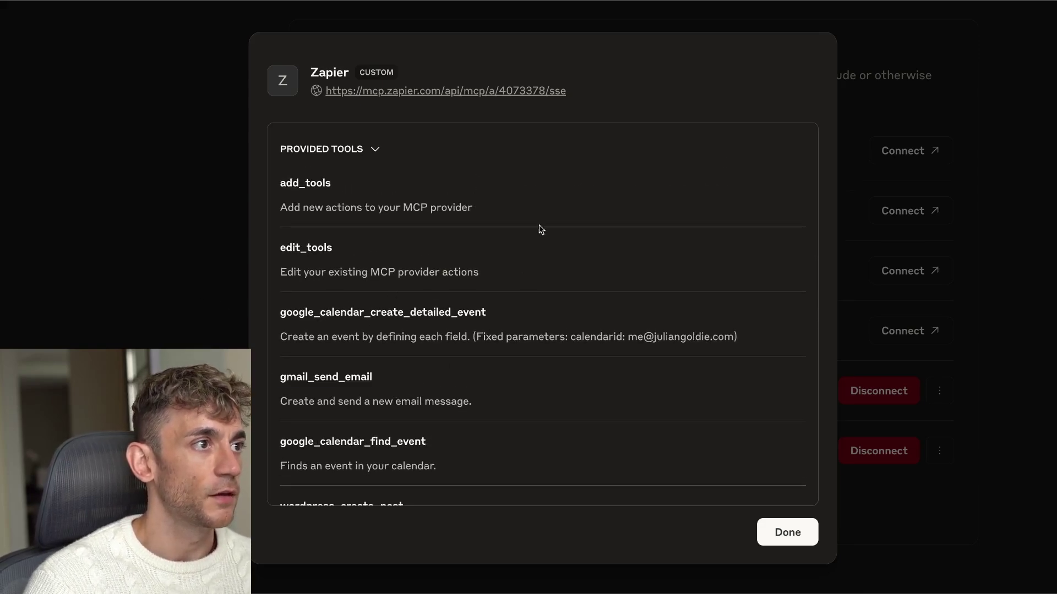
left_click(788, 532)
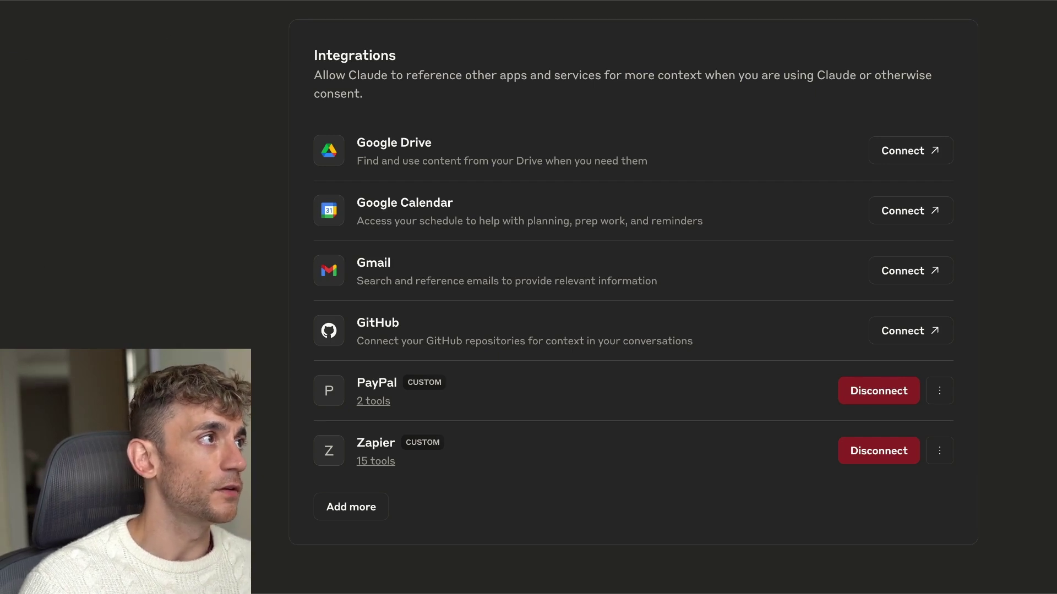
- Leave the Integrations settings for a new Claude chat and open its search and tools options
left_click(8, 88)
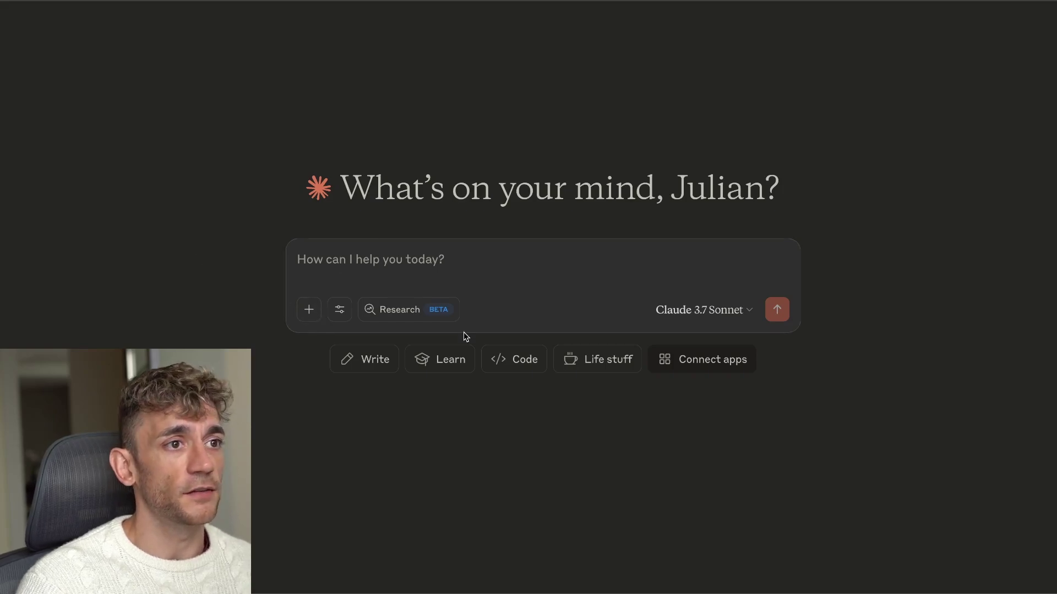
left_click(340, 318)
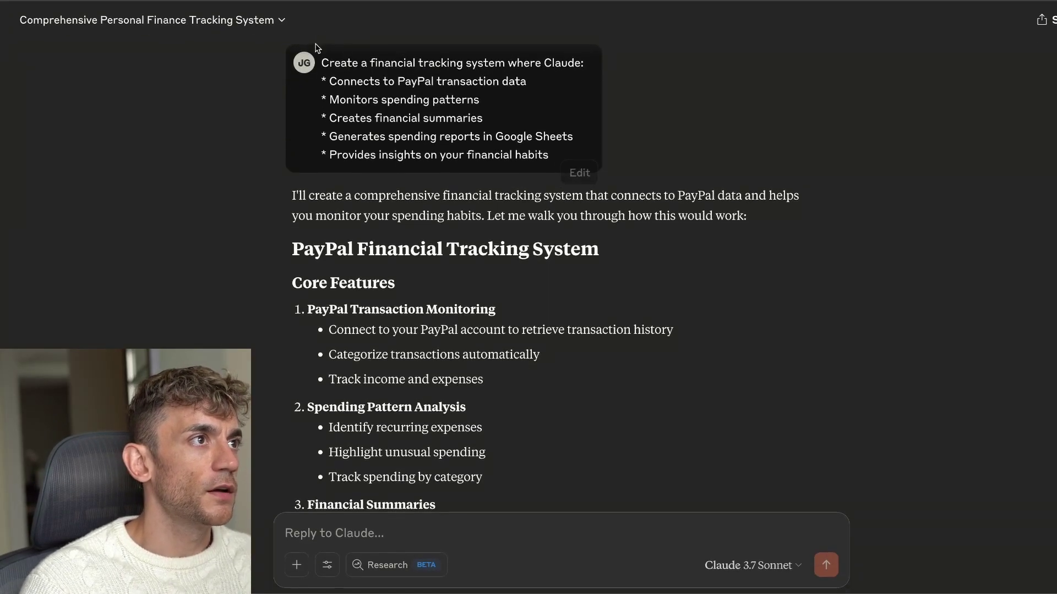
- Enlarge the financial tracking chat and highlight the prompt's opening line and its five requirements, from PayPal data to financial habit insights
left_click_drag(321, 62, 585, 65)
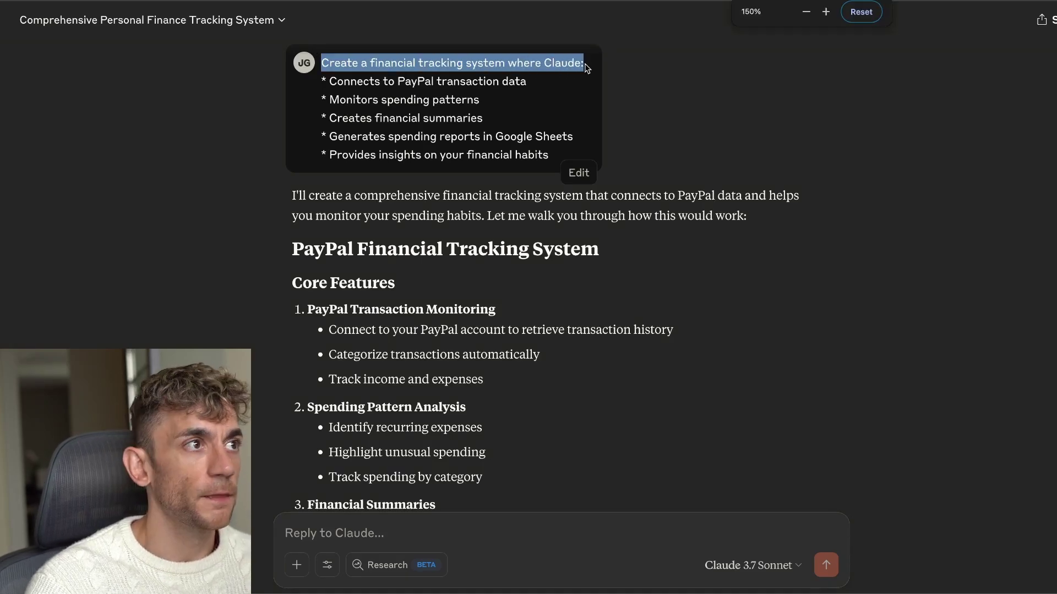
key("ctrl+plus")
left_click(166, 122)
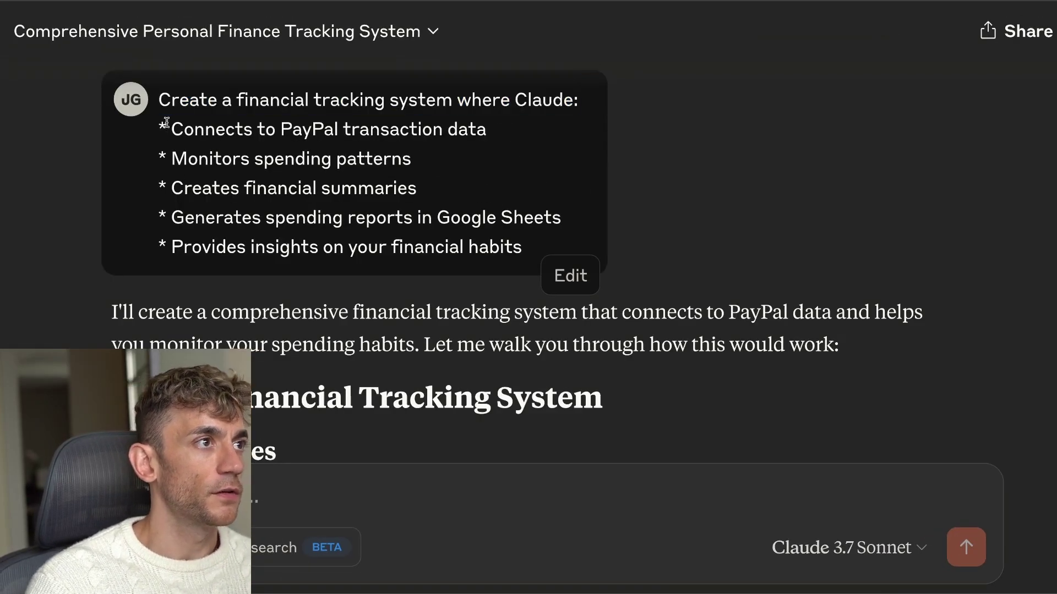
left_click_drag(166, 122, 556, 264)
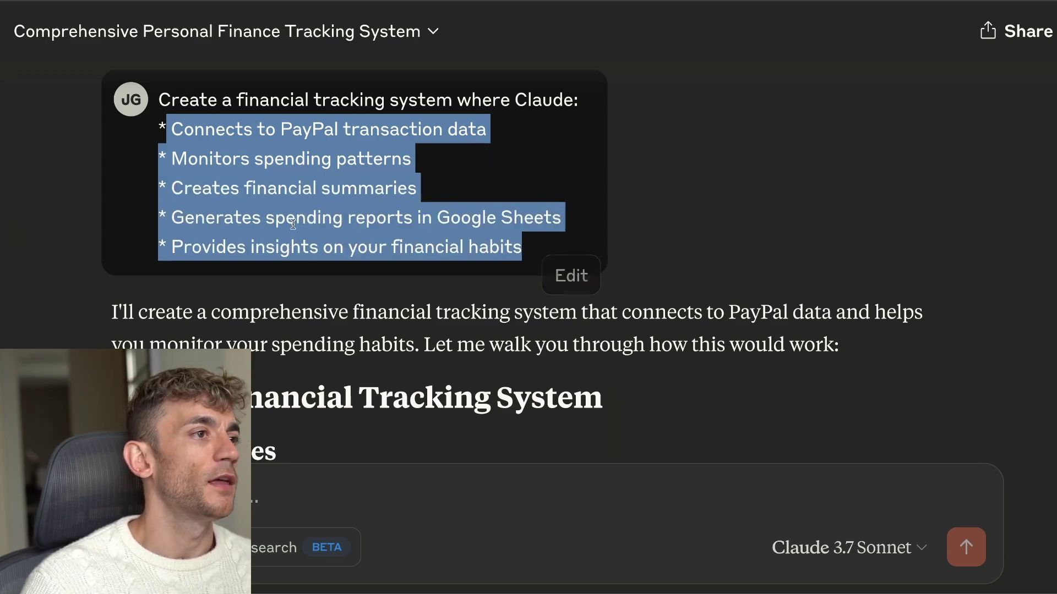
- Look through Claude's reply, from the core features and PayPal tool calls down to the dashboard and report artifacts
scroll(404, 235, "down", 1)
scroll(404, 236, "down", 15)
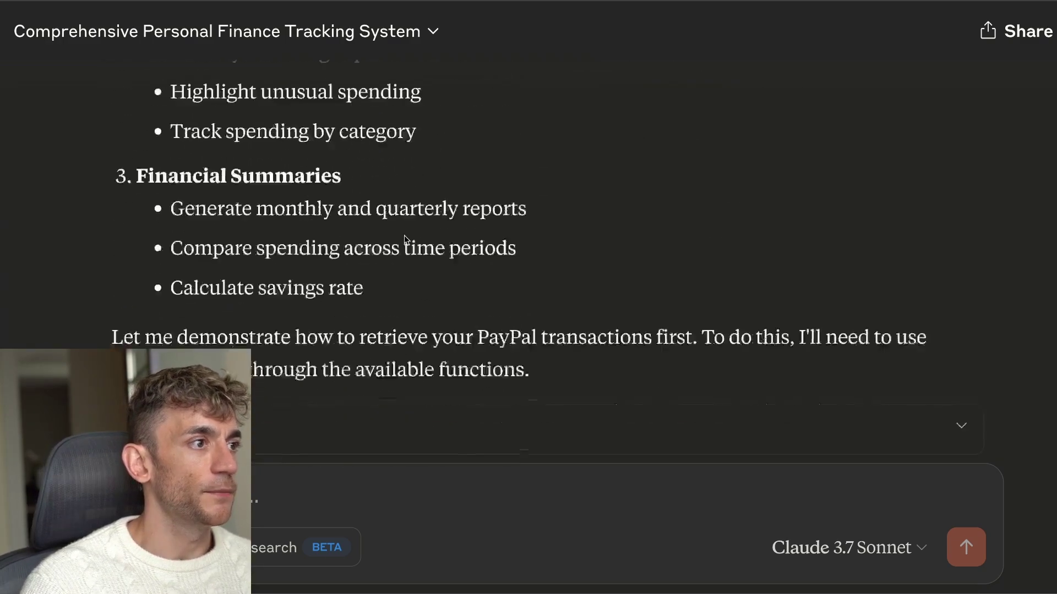
scroll(401, 242, "up", 7)
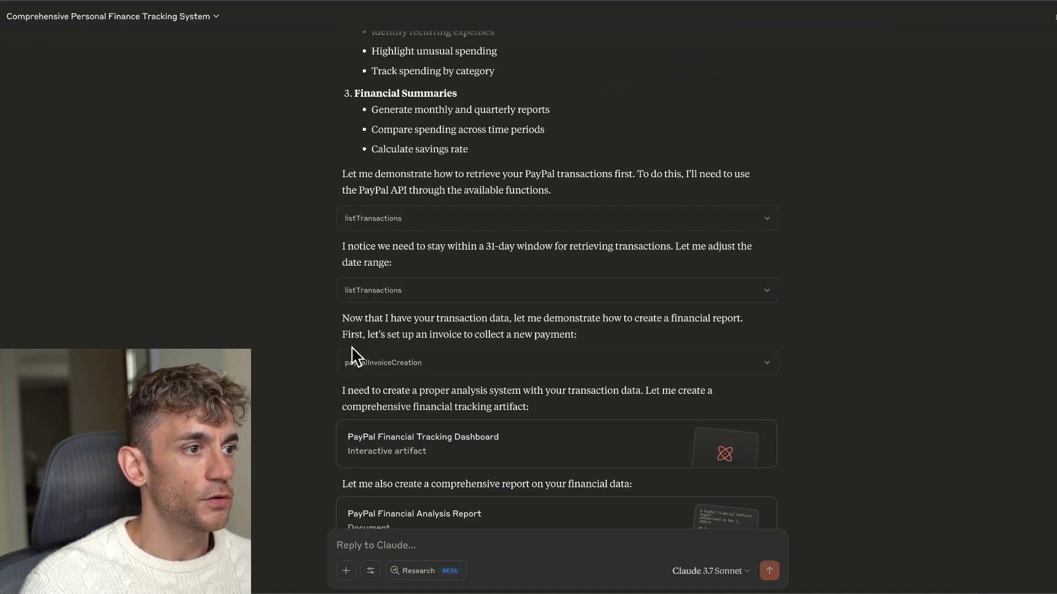
scroll(351, 347, "down", 3)
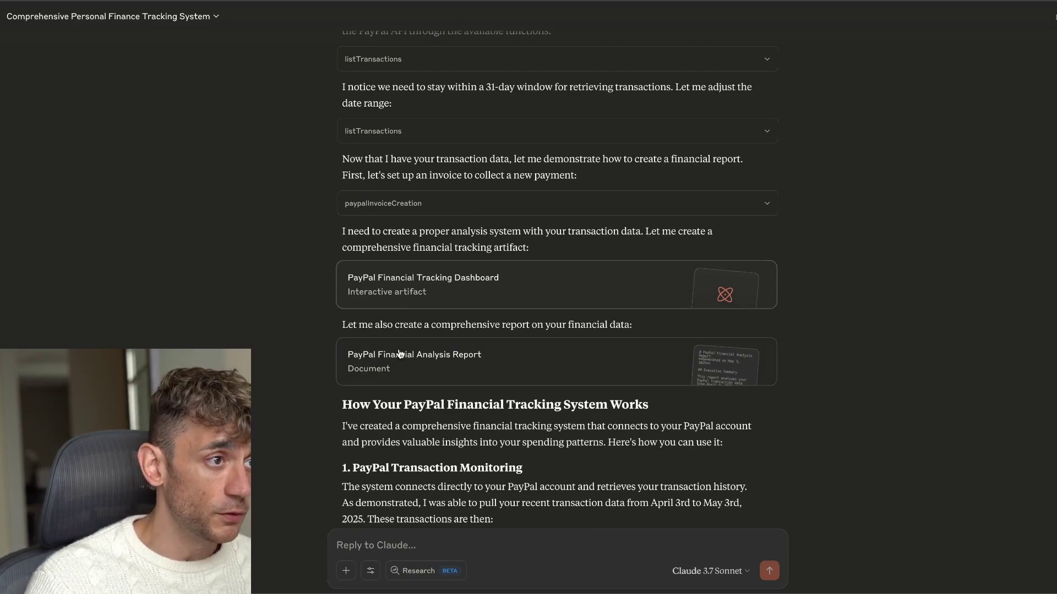
- Open the PayPal Financial Tracking Dashboard artifact and review its spending charts, balance history, recurring subscriptions and financial insights
left_click(410, 289)
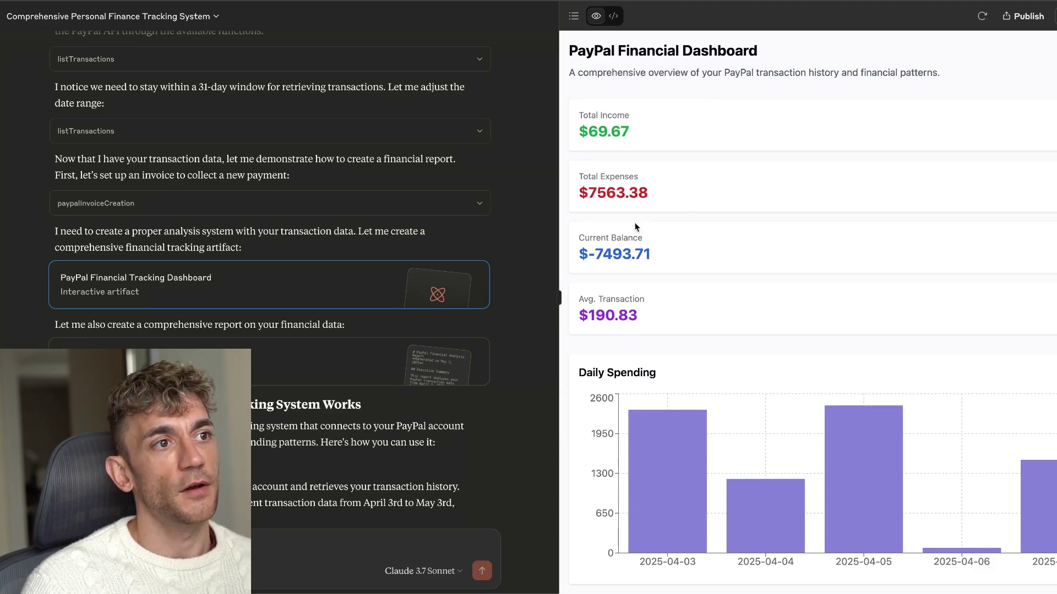
scroll(671, 184, "down", 15)
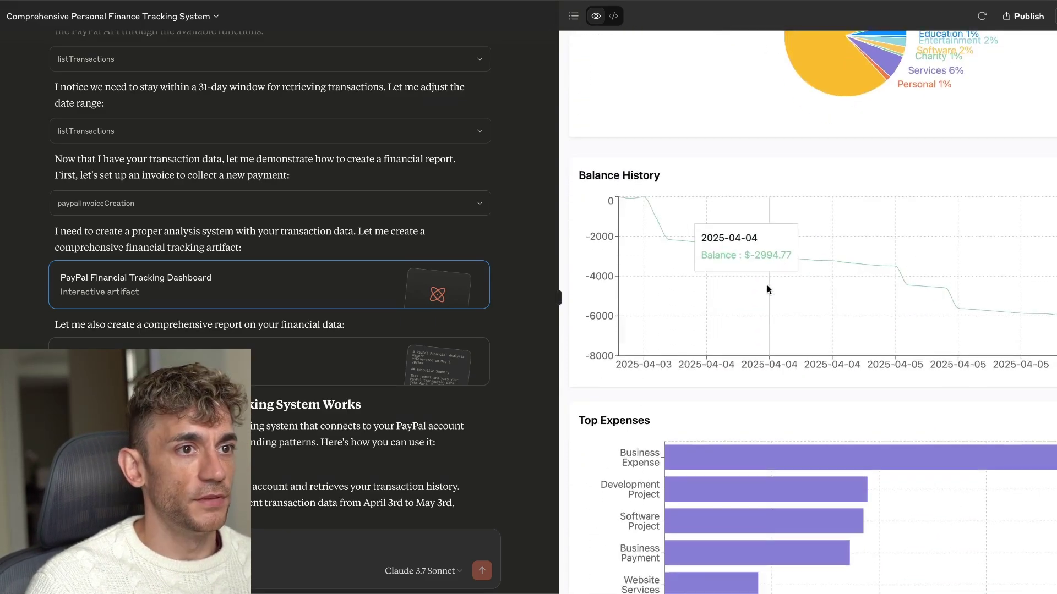
scroll(768, 286, "down", 10)
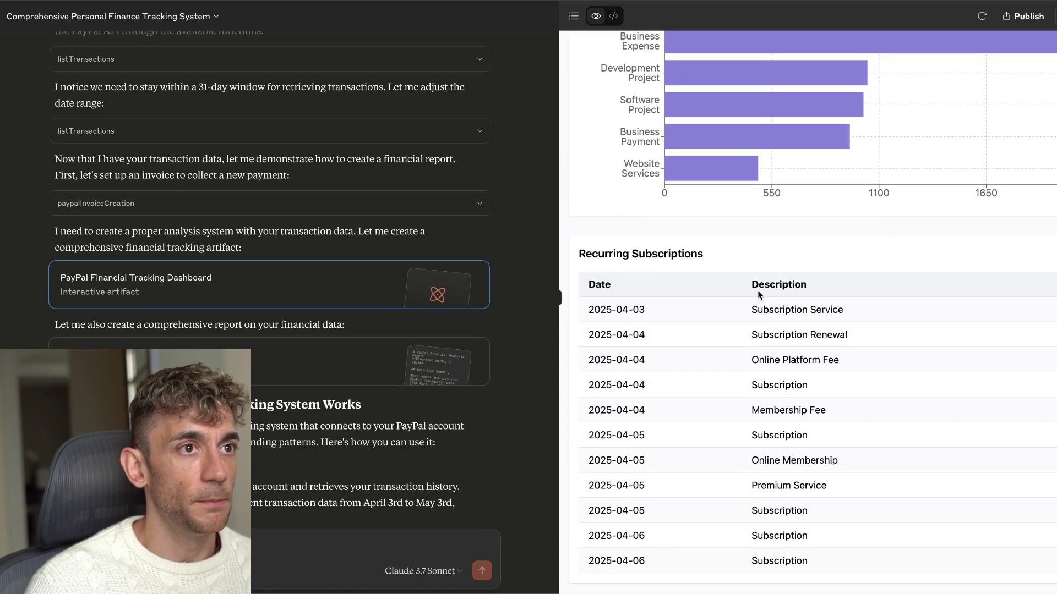
scroll(758, 294, "up", 5)
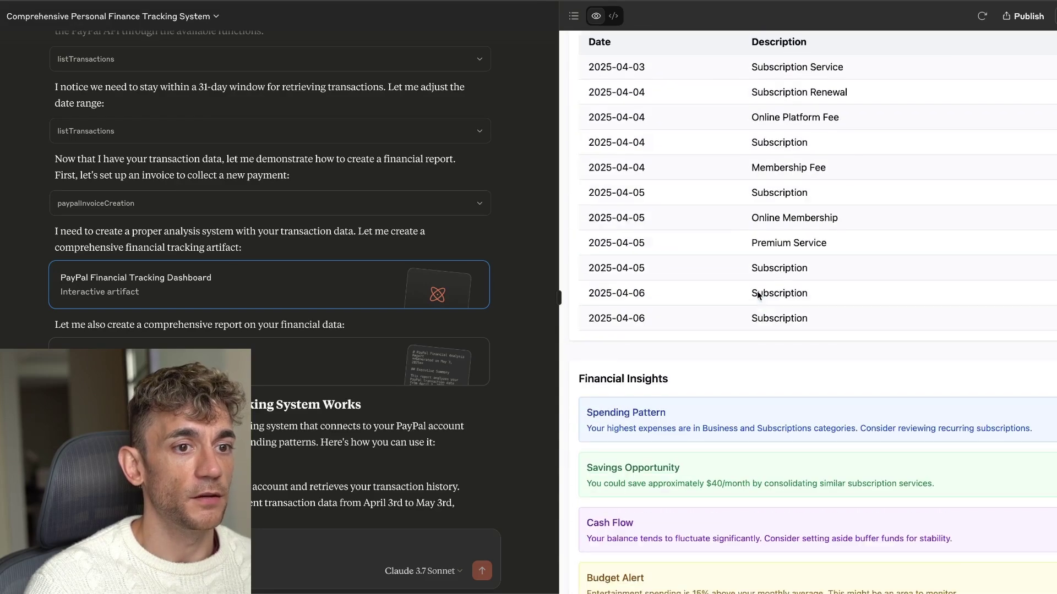
scroll(757, 288, "down", 5)
scroll(762, 277, "up", 20)
scroll(760, 279, "down", 4)
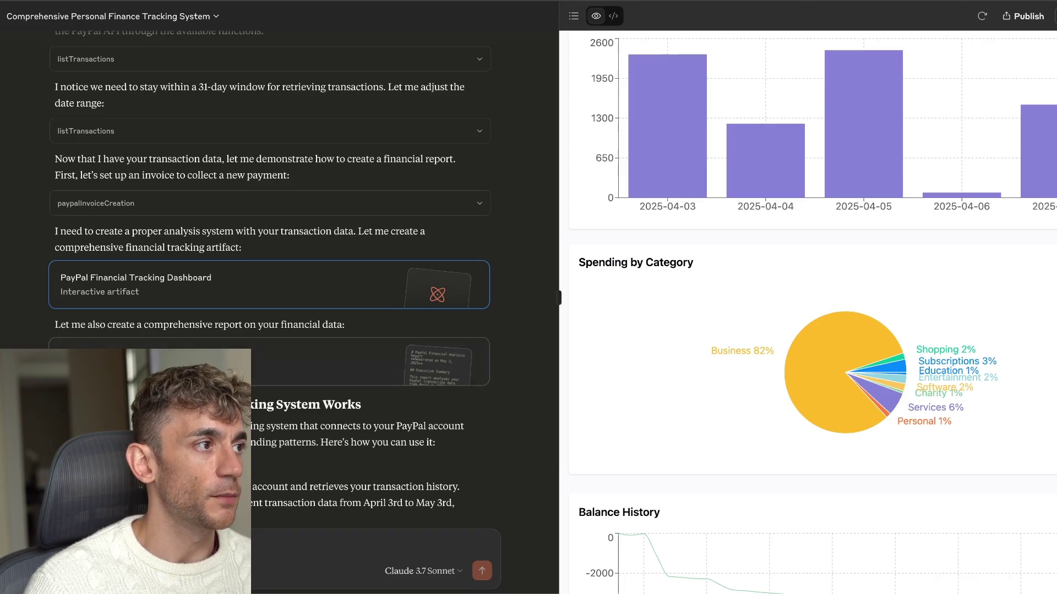
- Open the PayPal Financial Analysis Report, enlarge the page to 125%, and highlight its generation date and executive summary
left_click(377, 361)
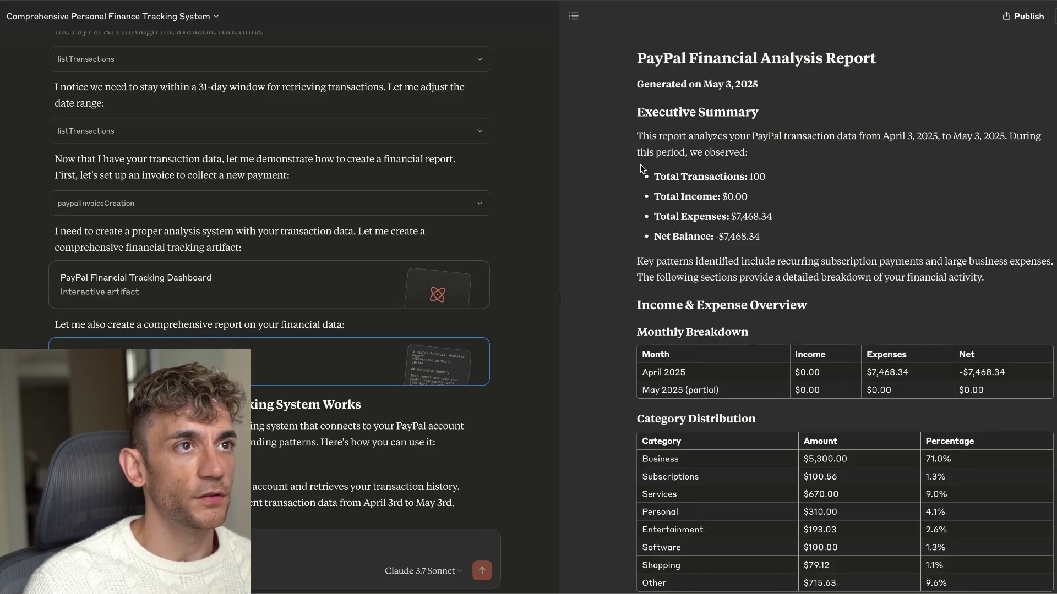
left_click_drag(876, 58, 836, 57)
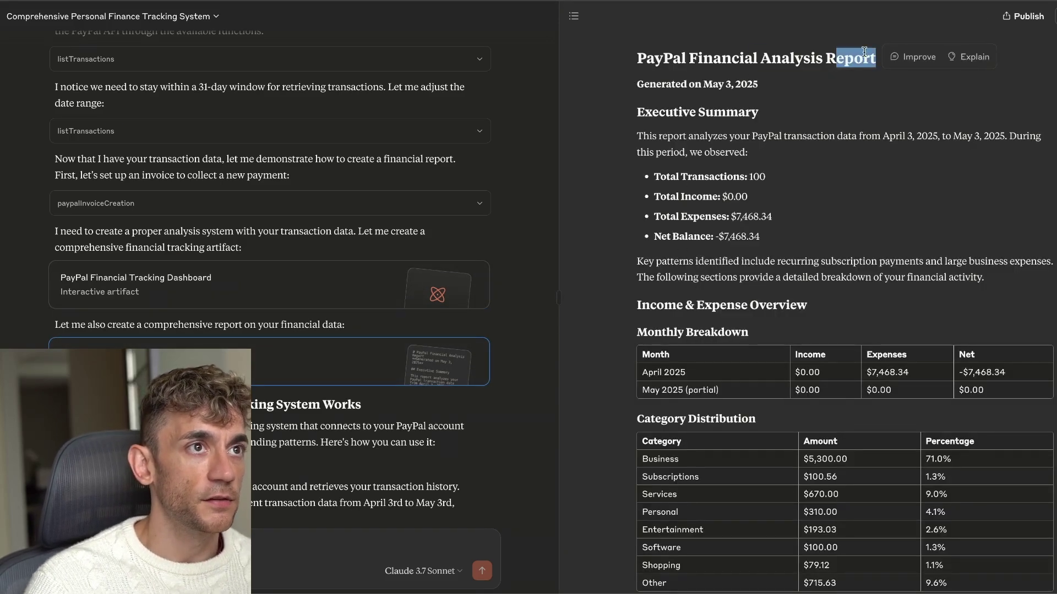
left_click_drag(632, 82, 778, 82)
key("ctrl+equal")
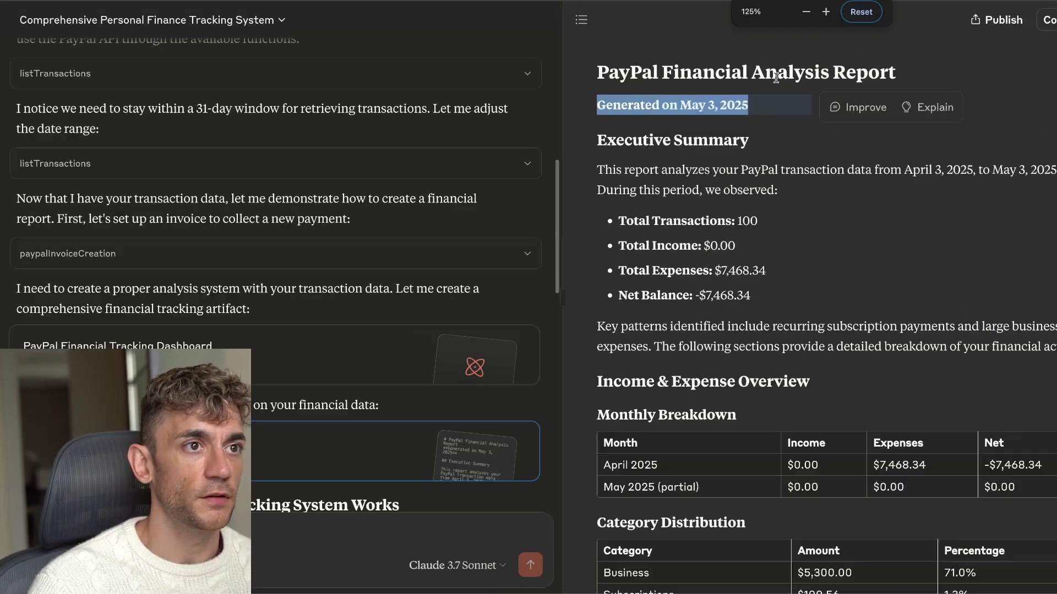
left_click_drag(590, 140, 919, 376)
left_click(919, 375)
- Highlight the report's Category Distribution table and its Daily Spending, Recurring Expenses and Top Payees sections while reading them
scroll(702, 330, "down", 5)
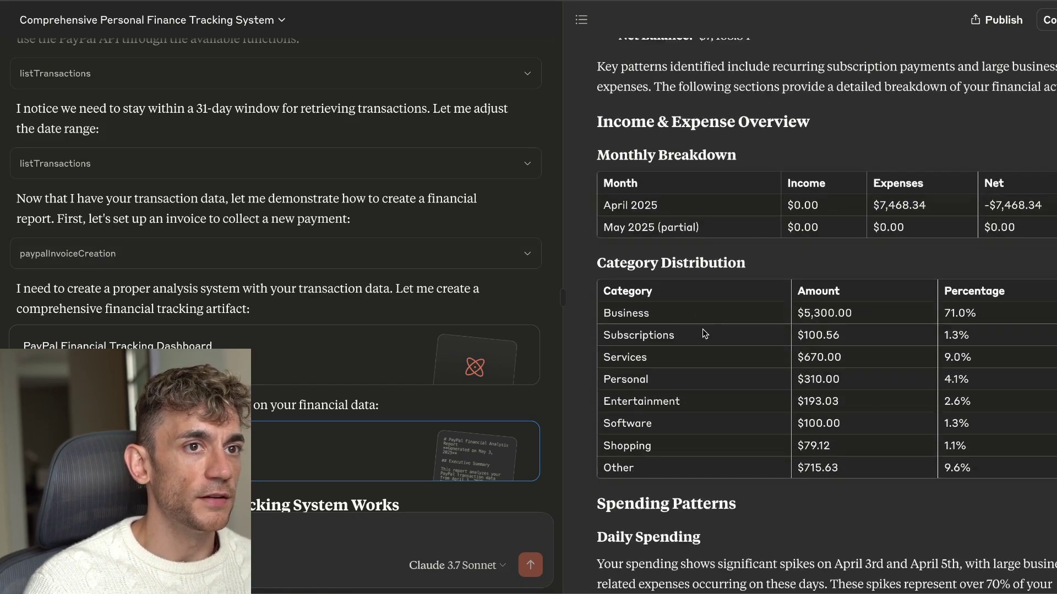
scroll(704, 337, "down", 2)
left_click_drag(594, 145, 998, 372)
scroll(923, 343, "down", 5)
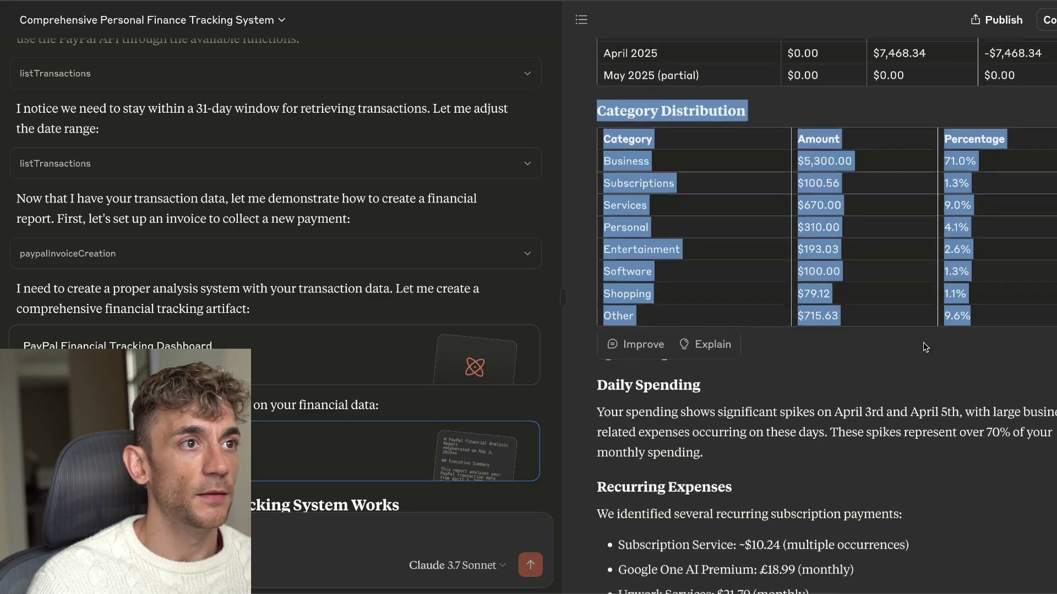
left_click_drag(595, 136, 801, 429)
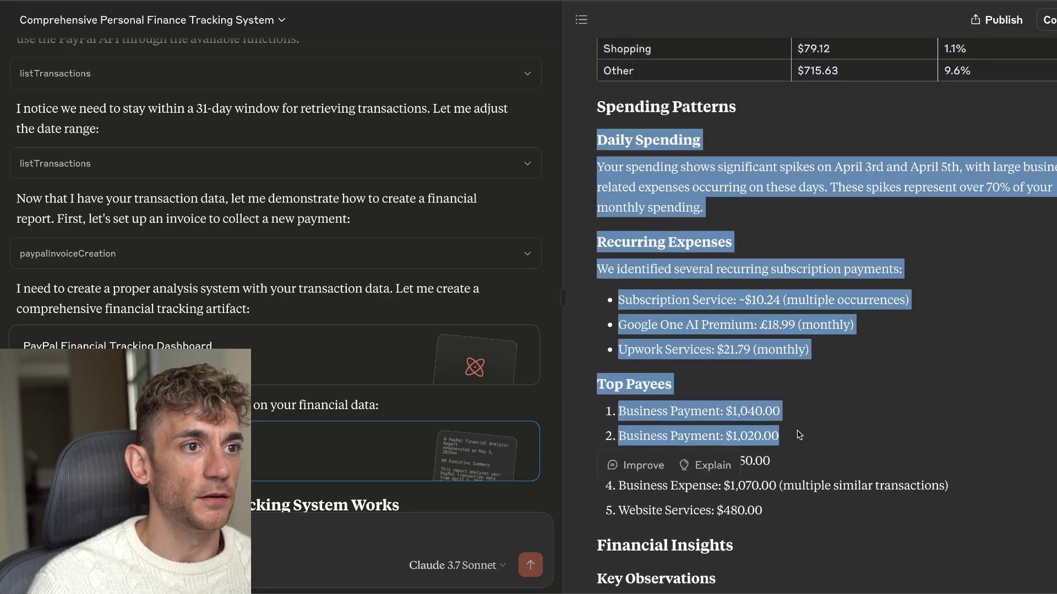
scroll(800, 428, "down", 4)
left_click(800, 428)
- Read the report's financial insights and recommendations, then review the chat reply's next steps and return to the original prompt
scroll(801, 428, "down", 7)
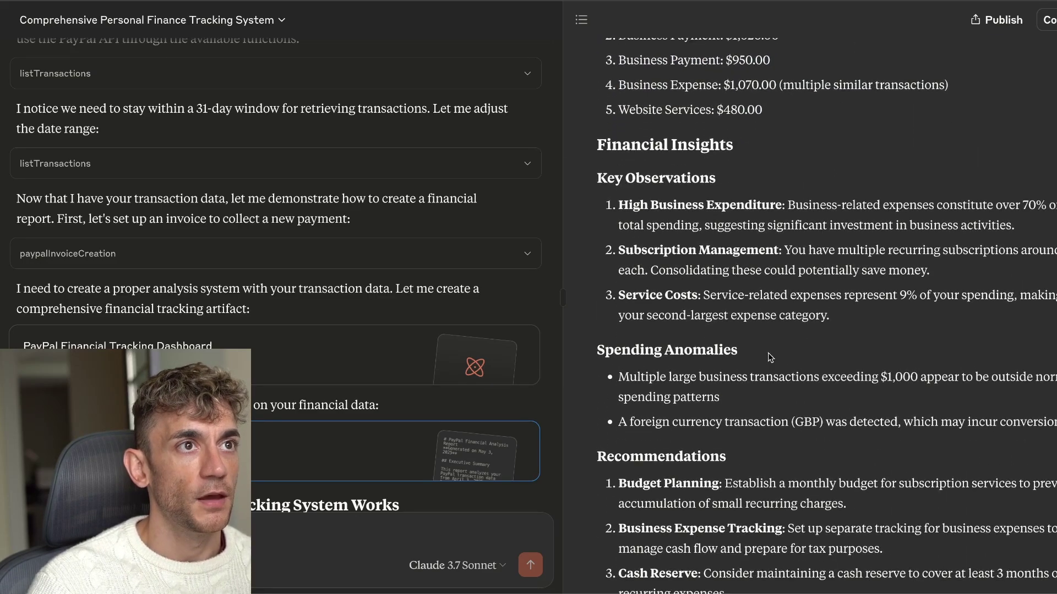
scroll(734, 319, "down", 6)
scroll(275, 220, "down", 15)
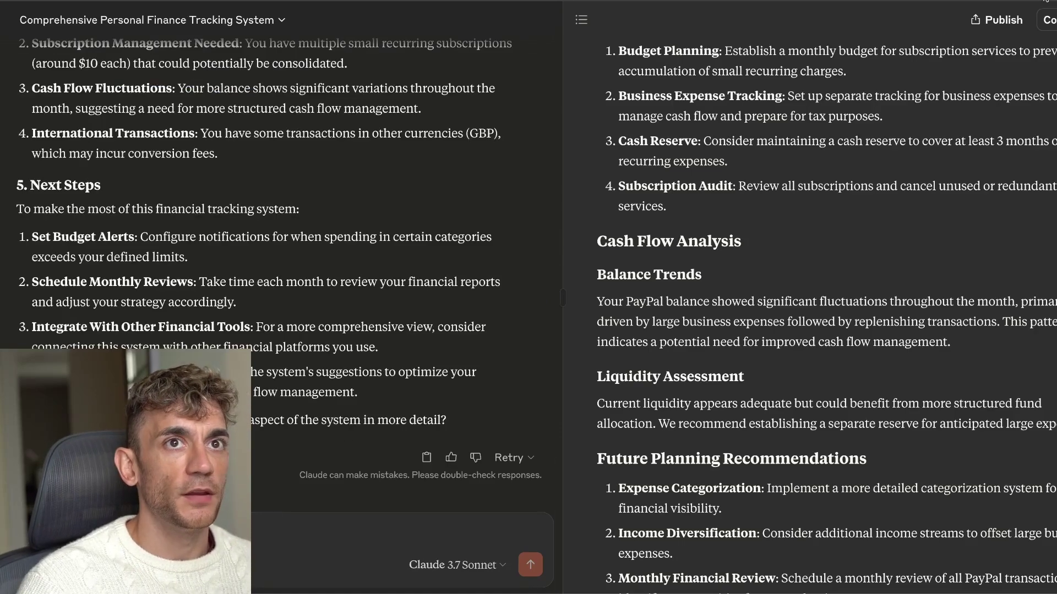
scroll(377, 258, "up", 5)
scroll(376, 258, "down", 5)
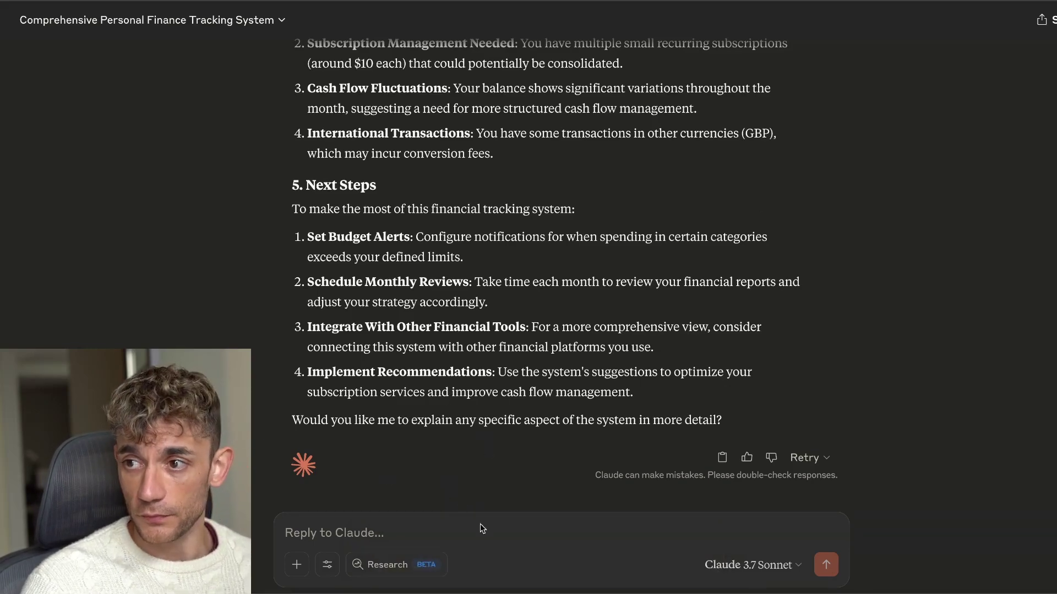
scroll(507, 314, "up", 15)
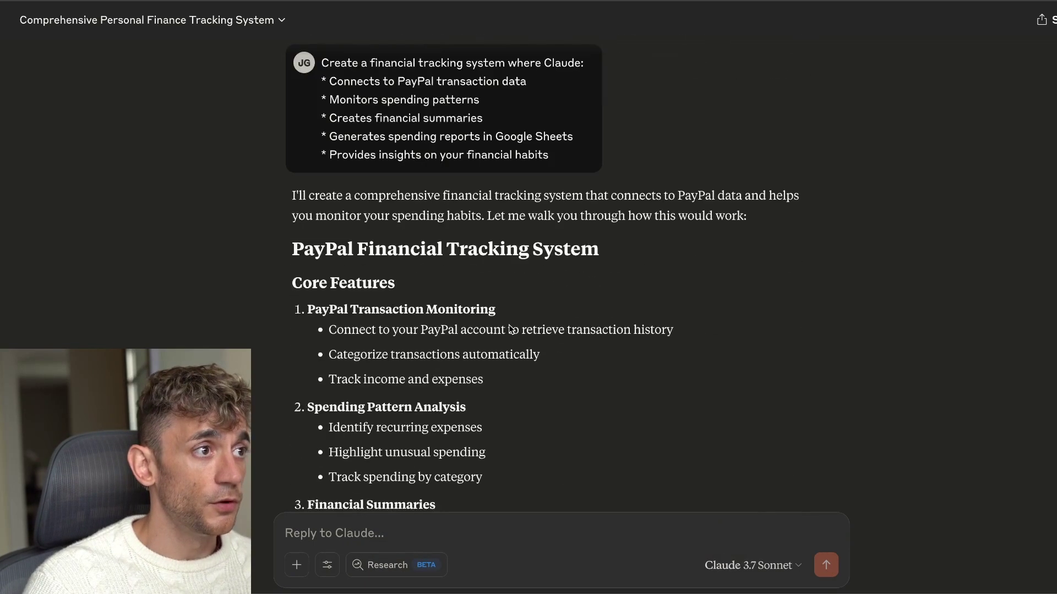
- Switch to the AI Profit Boardroom page and open the results chat linked below the MCP agents research prompt
scroll(512, 329, "down", 20)
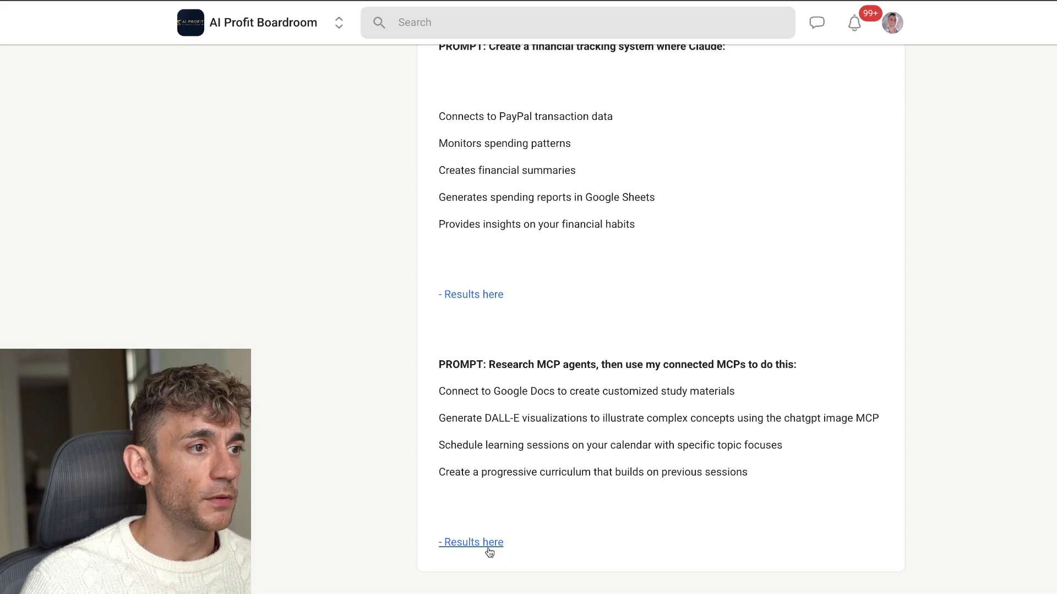
left_click(489, 547)
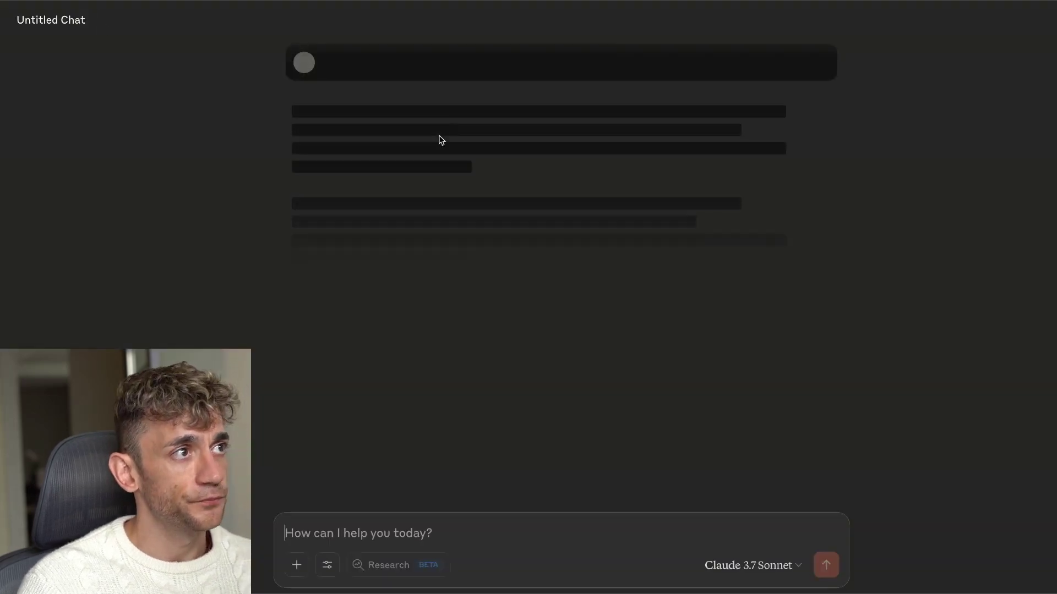
scroll(353, 104, "up", 20)
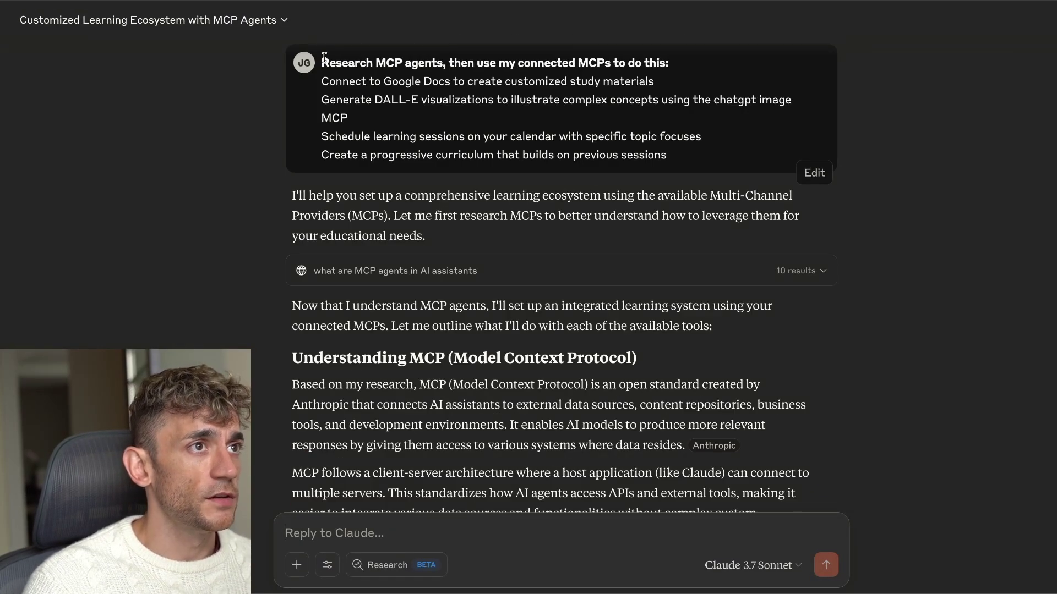
- Enlarge the chat to 175% and highlight the prompt's opening line about researching MCP agents and using connected MCPs
left_click_drag(325, 57, 517, 68)
key("ctrl+plus")
key("ctrl+plus")
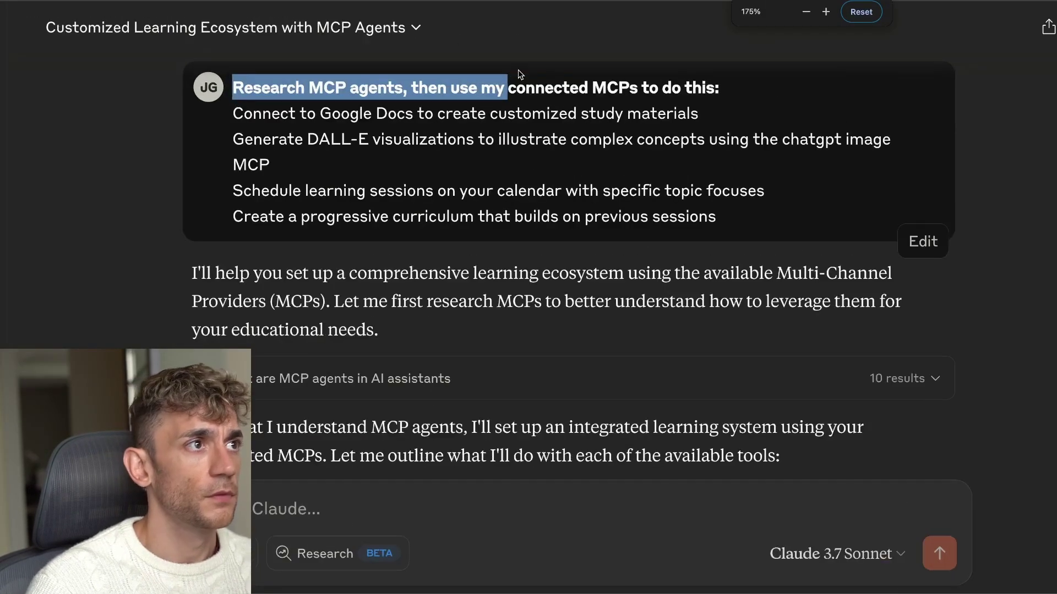
triple_click(489, 85)
left_click(465, 96)
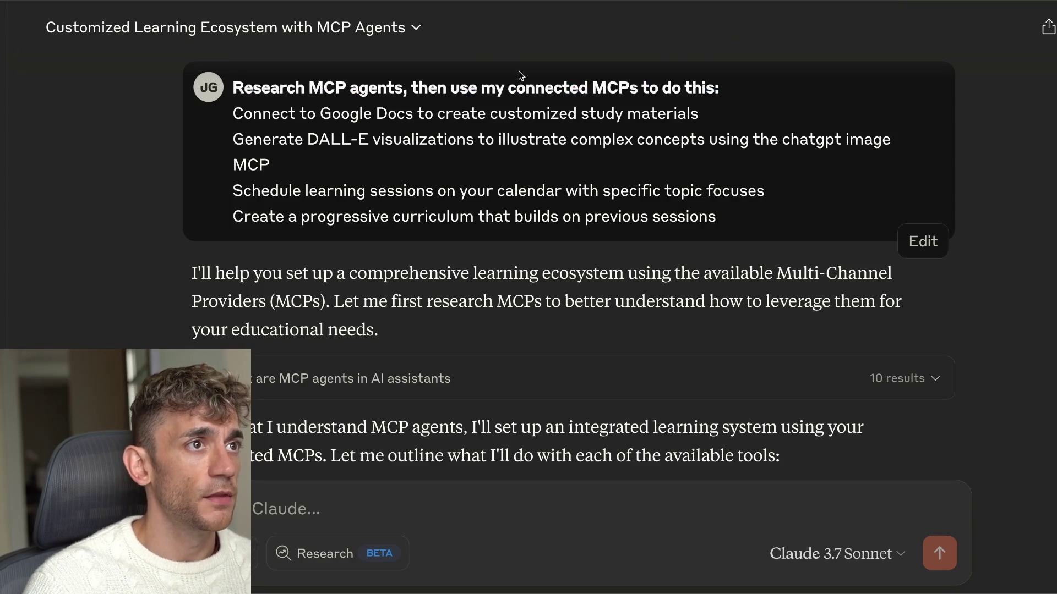
- Highlight the prompt's request to connect to Google Docs and create customized study materials
left_click_drag(723, 89, 701, 119)
left_click(229, 111)
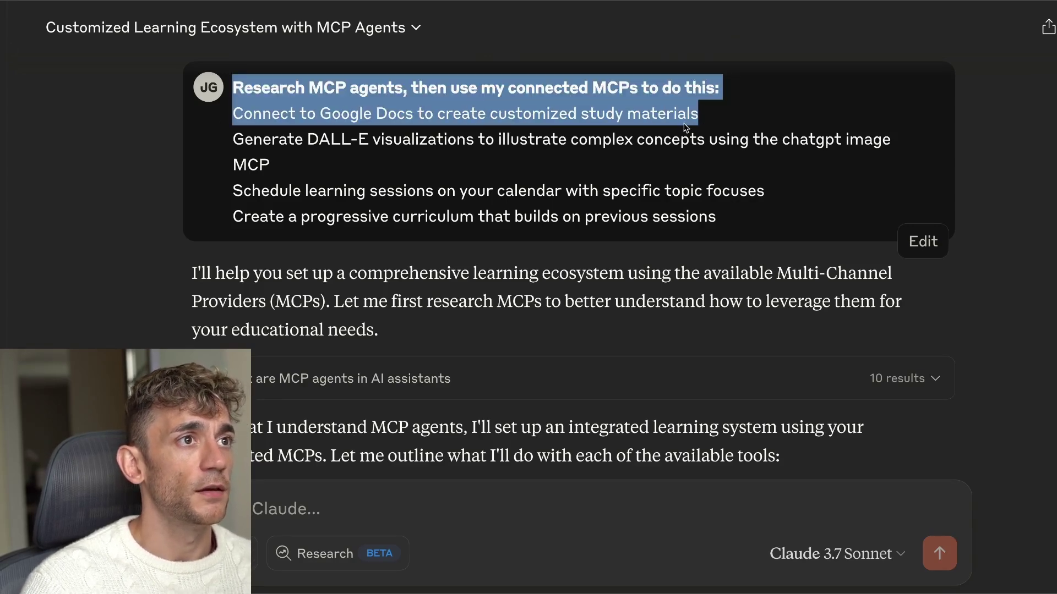
left_click(678, 117)
triple_click(679, 120)
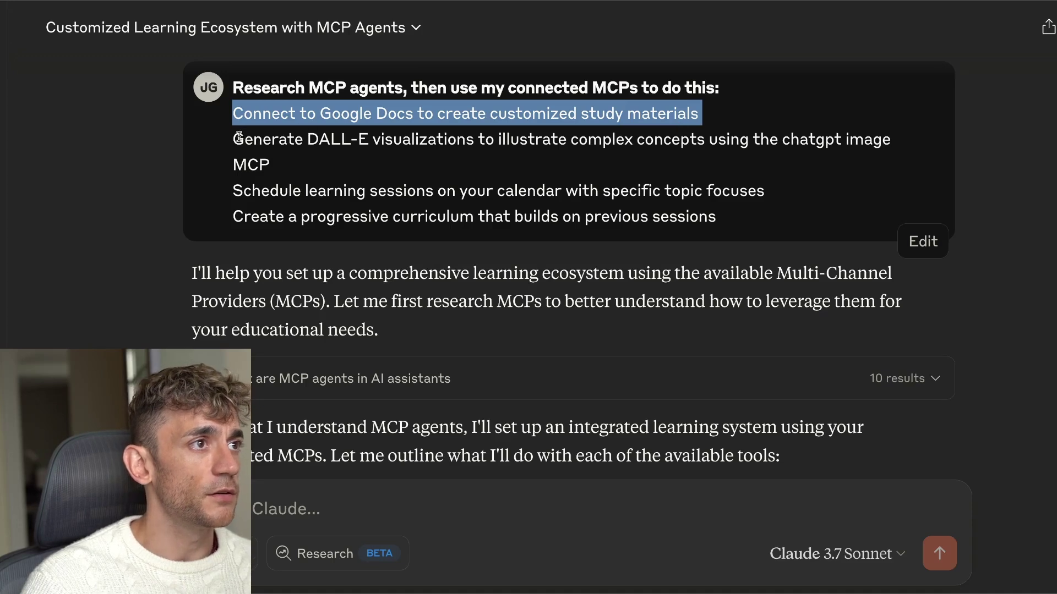
- Highlight the prompt's DALL-E visualization and calendar scheduling lines, then the whole prompt including the progressive curriculum request
left_click_drag(264, 139, 540, 165)
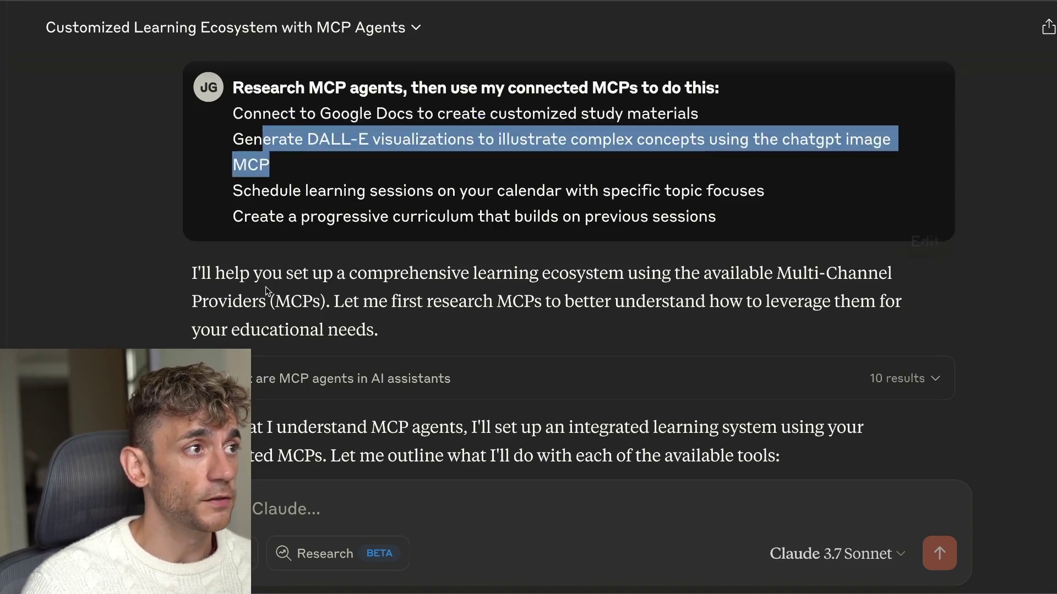
left_click_drag(233, 87, 774, 202)
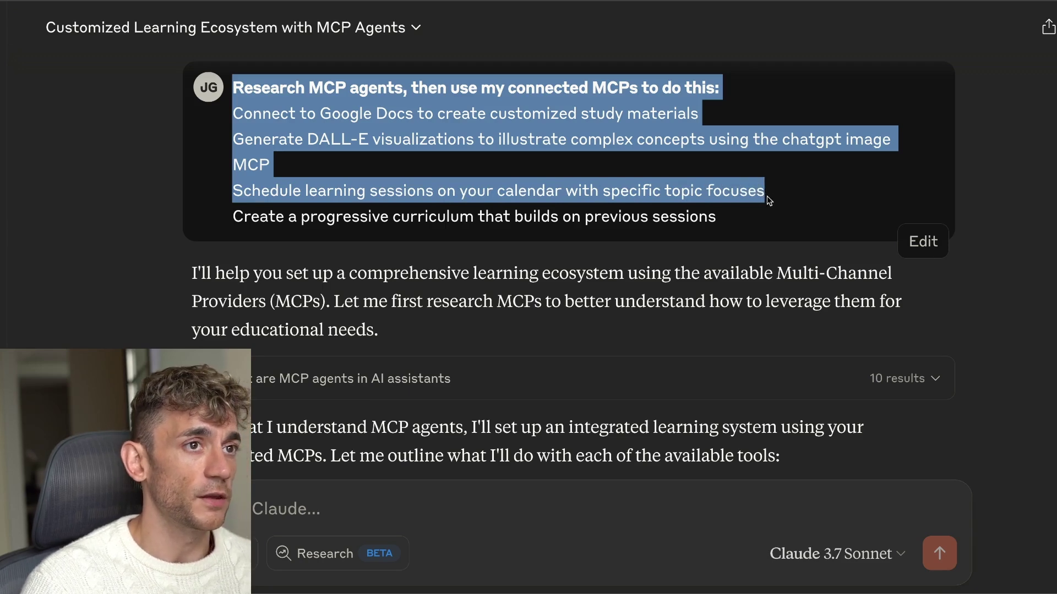
left_click(700, 232)
left_click_drag(232, 87, 730, 226)
- Look through Claude's reply for the Google Docs, Google Calendar, DALL-E, Discord and Gmail tool calls and the summary of accomplishments
scroll(427, 152, "down", 5)
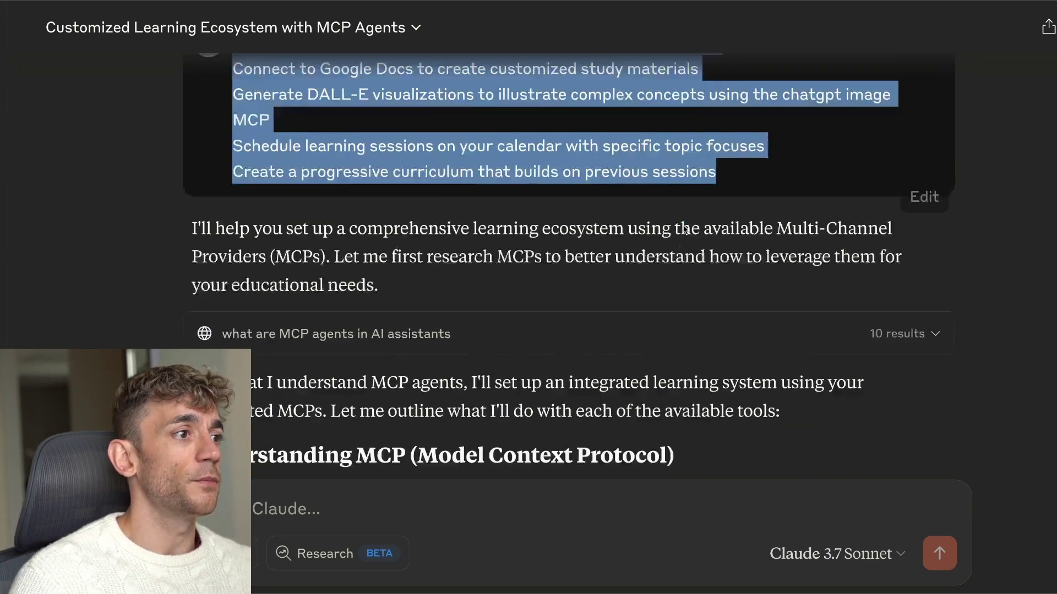
scroll(427, 165, "down", 20)
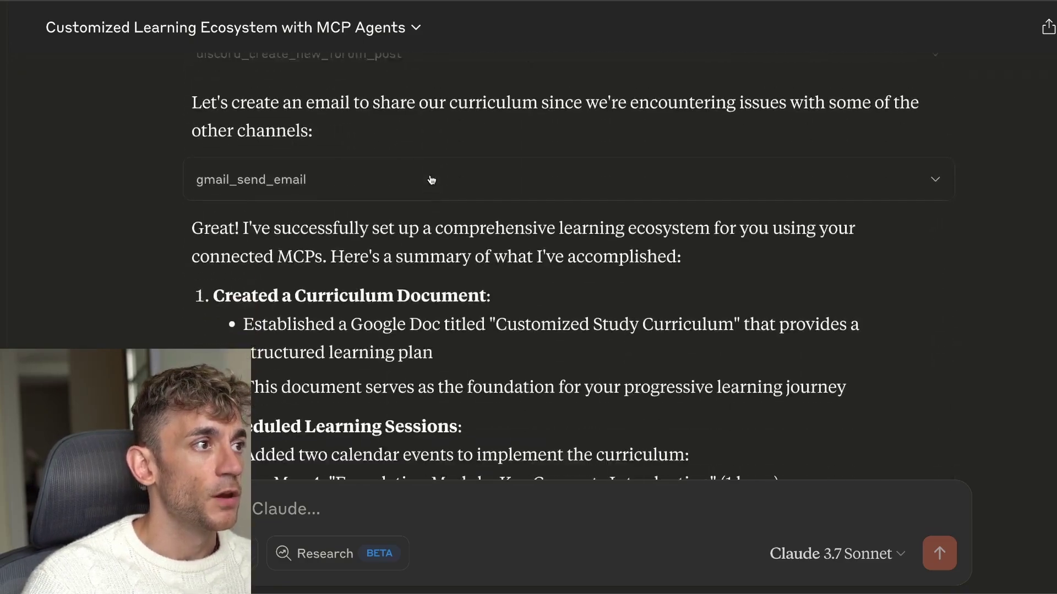
scroll(422, 182, "up", 6)
scroll(421, 186, "up", 6)
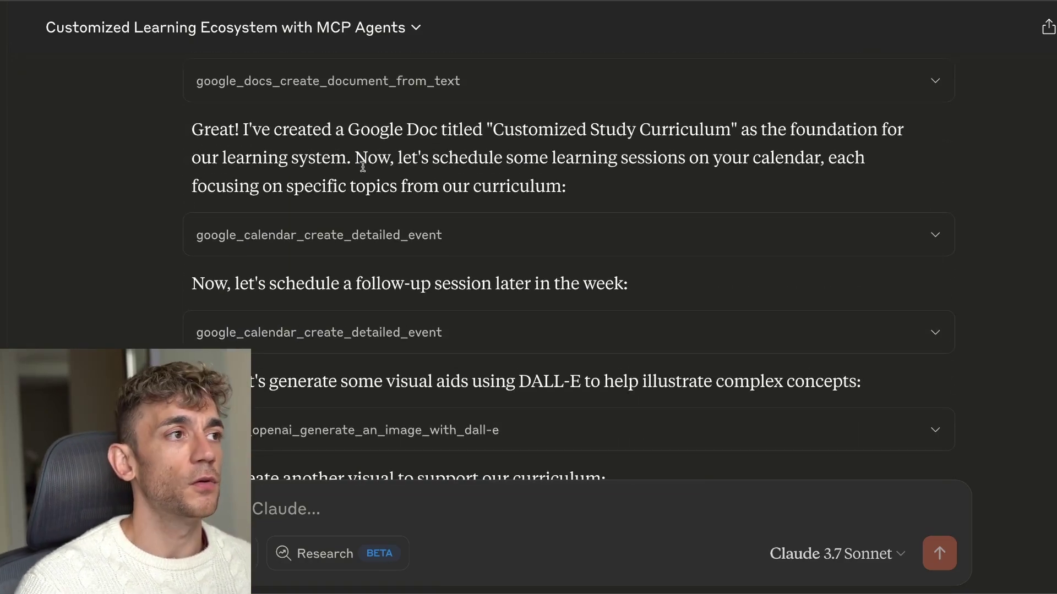
- Expand the first google_calendar_create_detailed_event call after the Google Doc step and look through its request and response
scroll(311, 175, "up", 5)
scroll(309, 181, "up", 2)
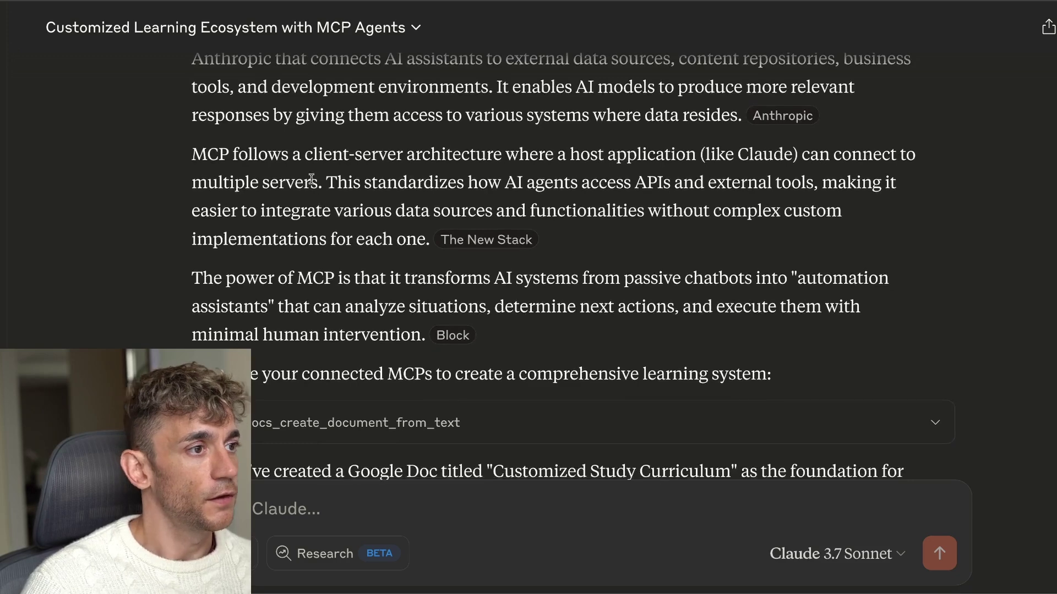
scroll(283, 231, "down", 2)
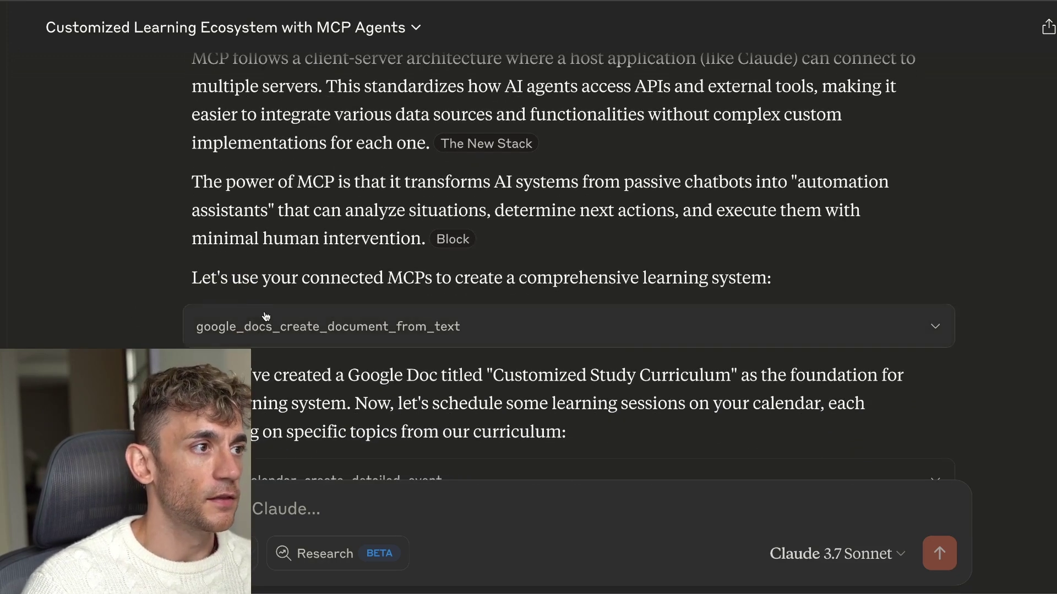
scroll(304, 337, "down", 5)
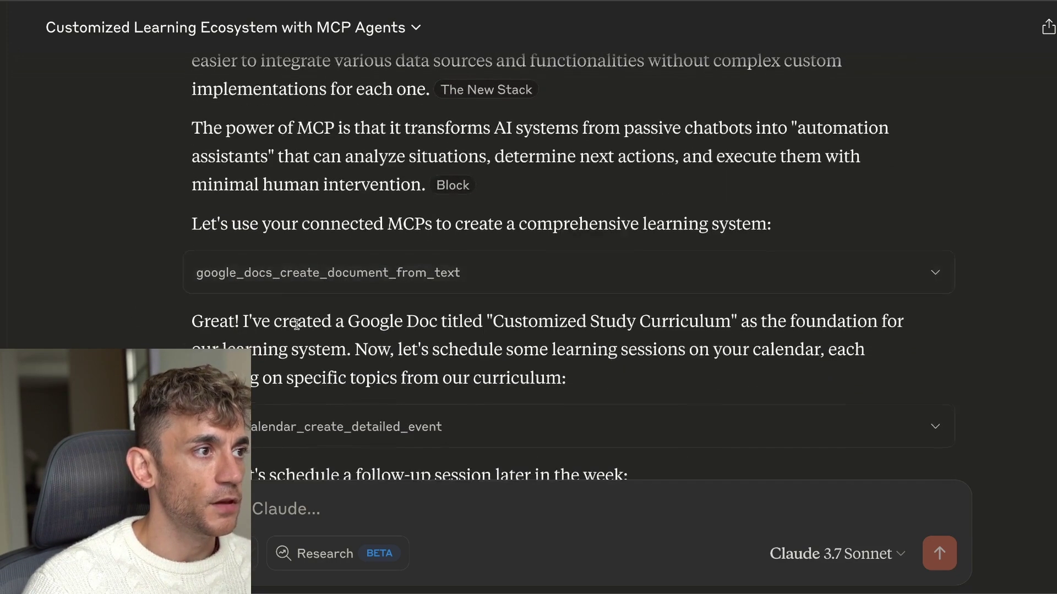
scroll(371, 115, "up", 1)
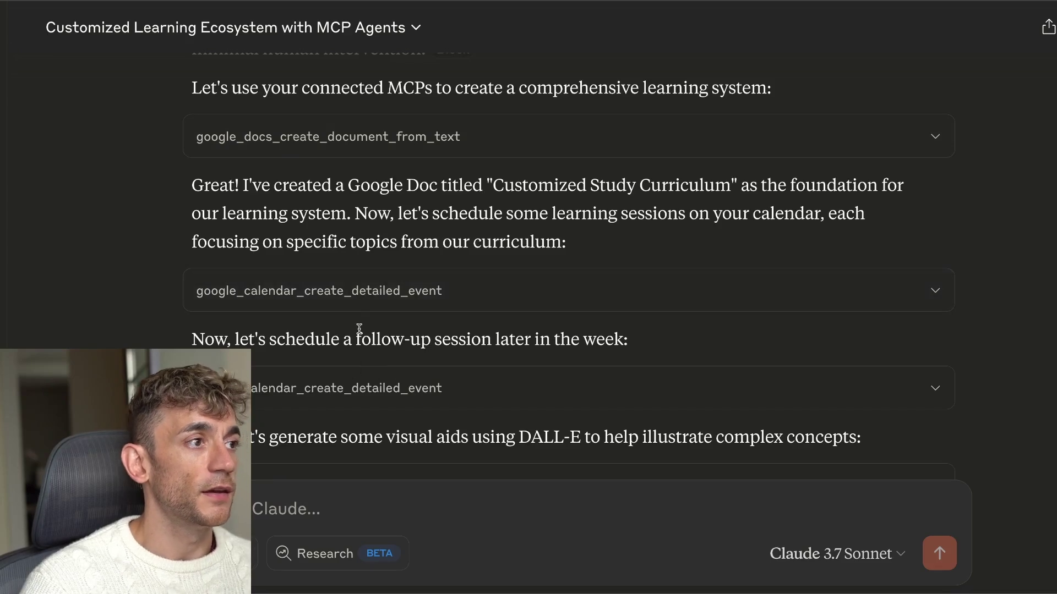
left_click(289, 292)
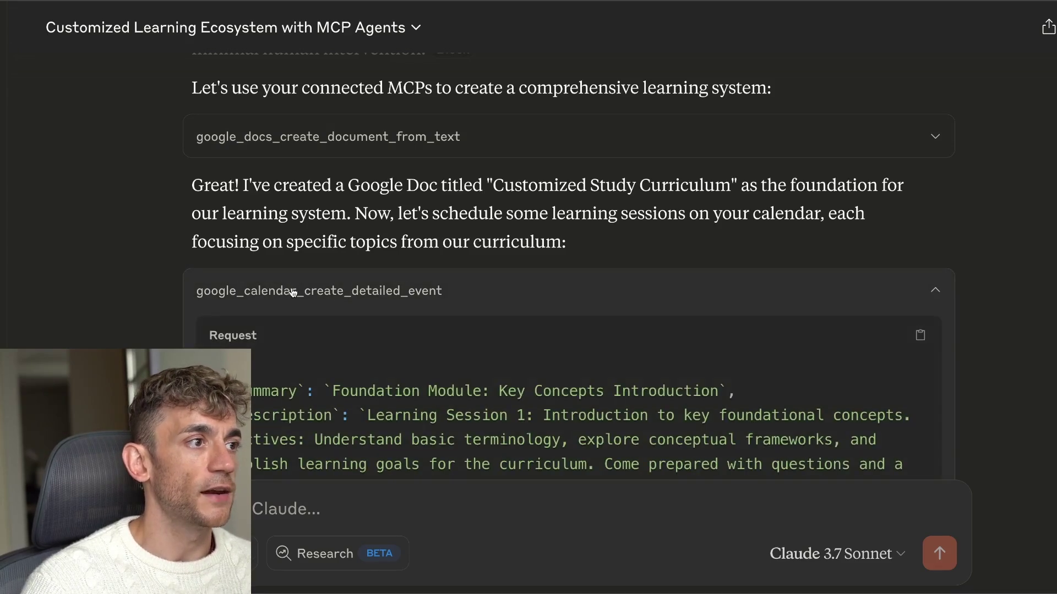
scroll(448, 365, "down", 8)
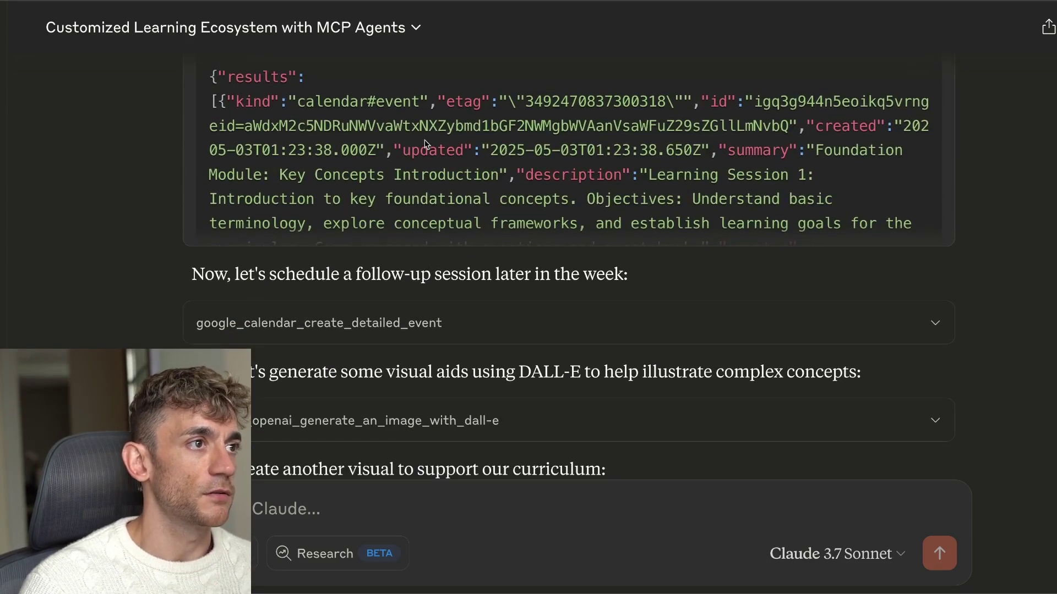
- Expand the second DALL-E image generation call and read through its request and response
scroll(424, 144, "down", 10)
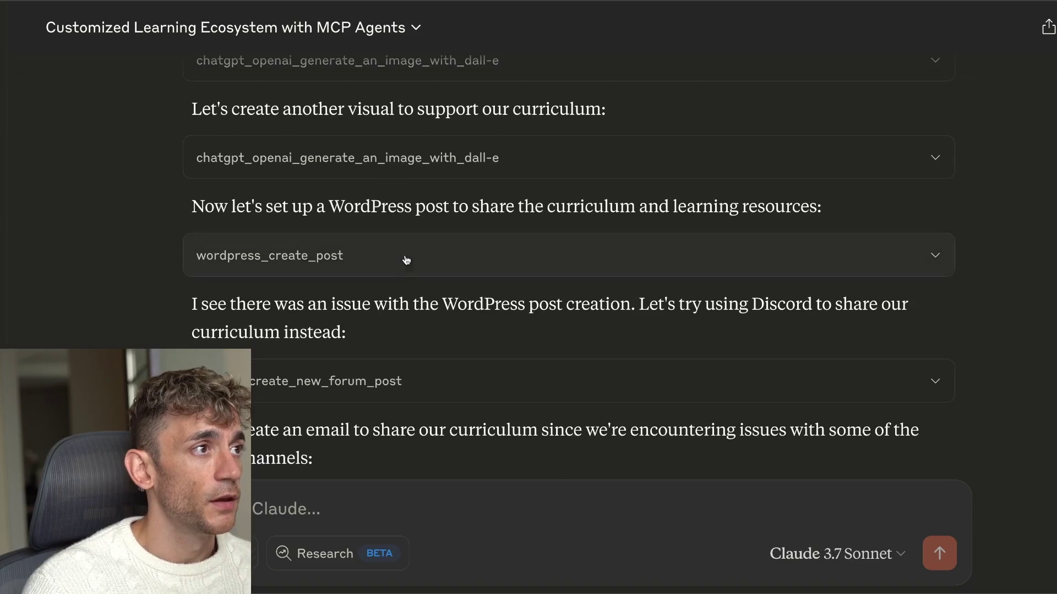
left_click(374, 161)
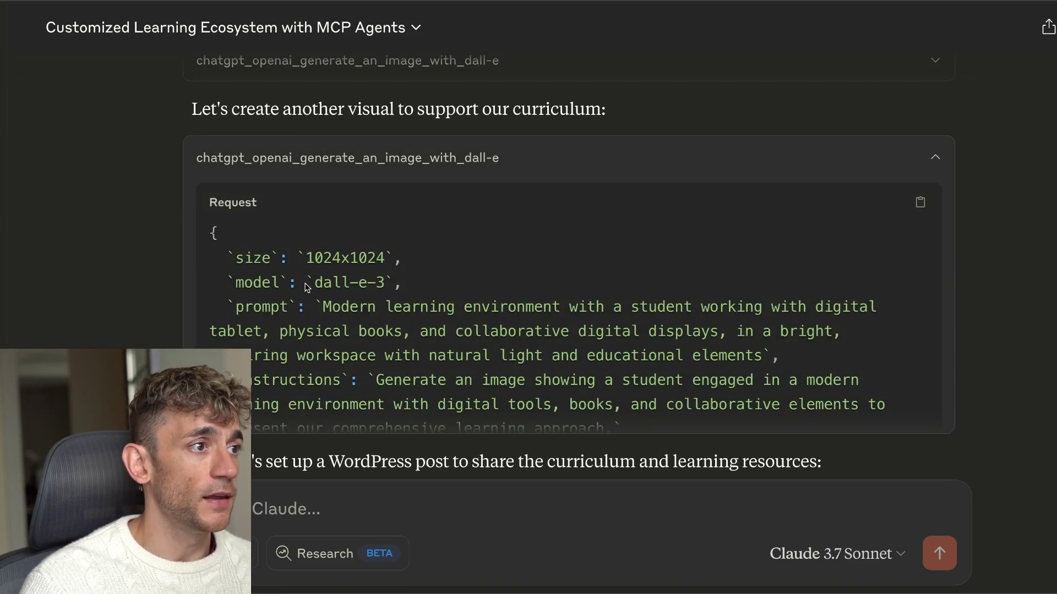
scroll(306, 286, "down", 10)
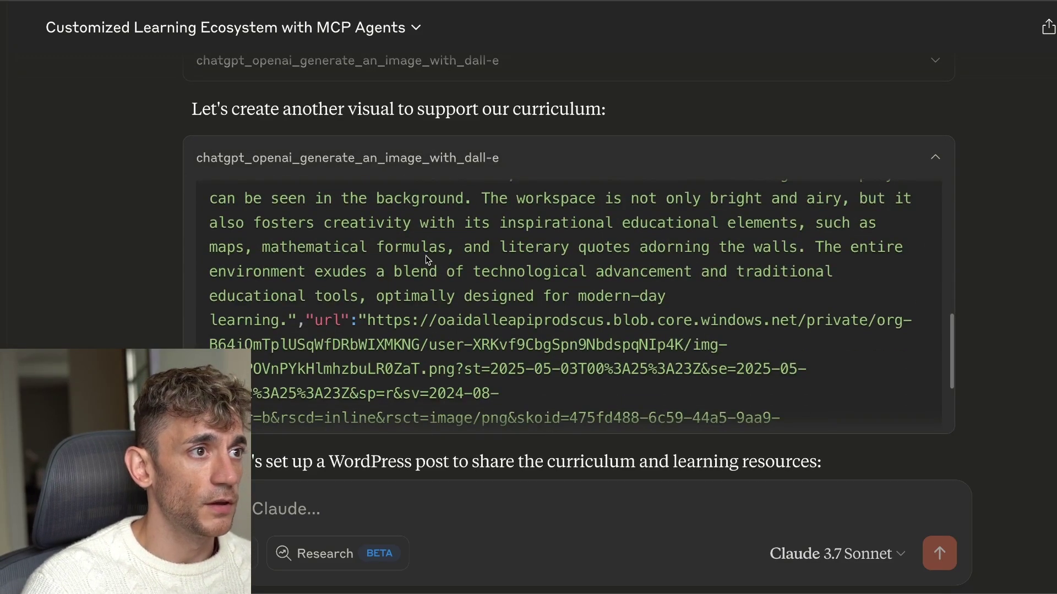
- Select the generated image's full URL in the DALL-E response and open a new browser tab
scroll(428, 259, "up", 3)
triple_click(462, 263)
scroll(343, 236, "down", 4)
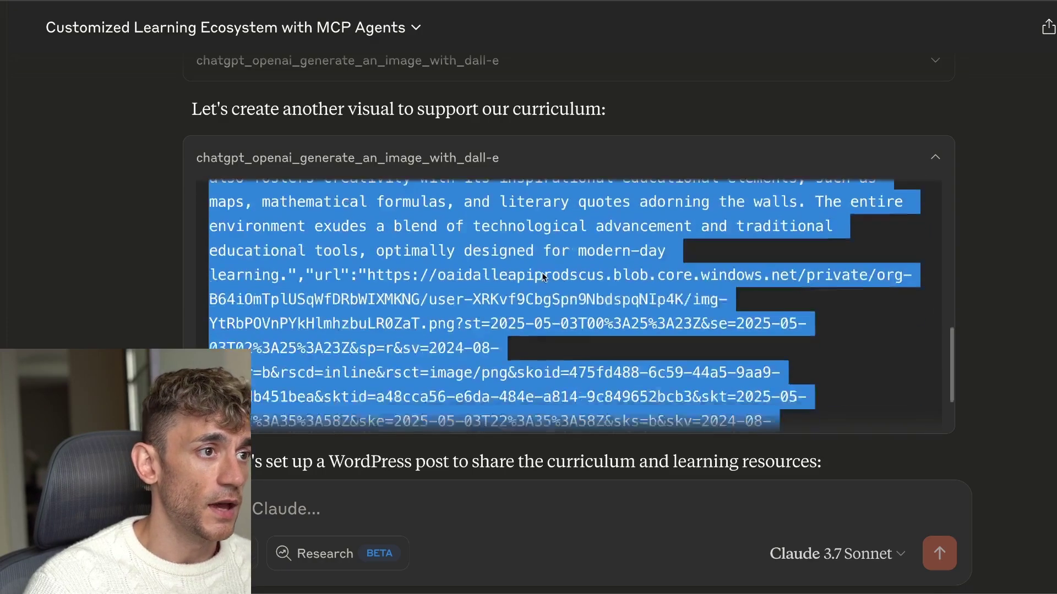
left_click(419, 243)
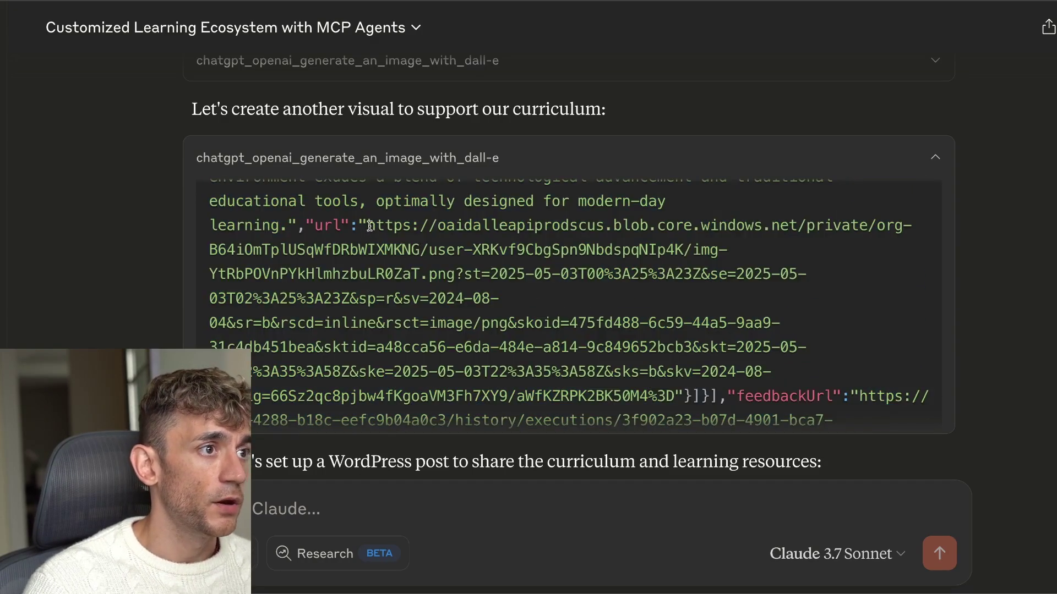
left_click_drag(370, 226, 670, 396)
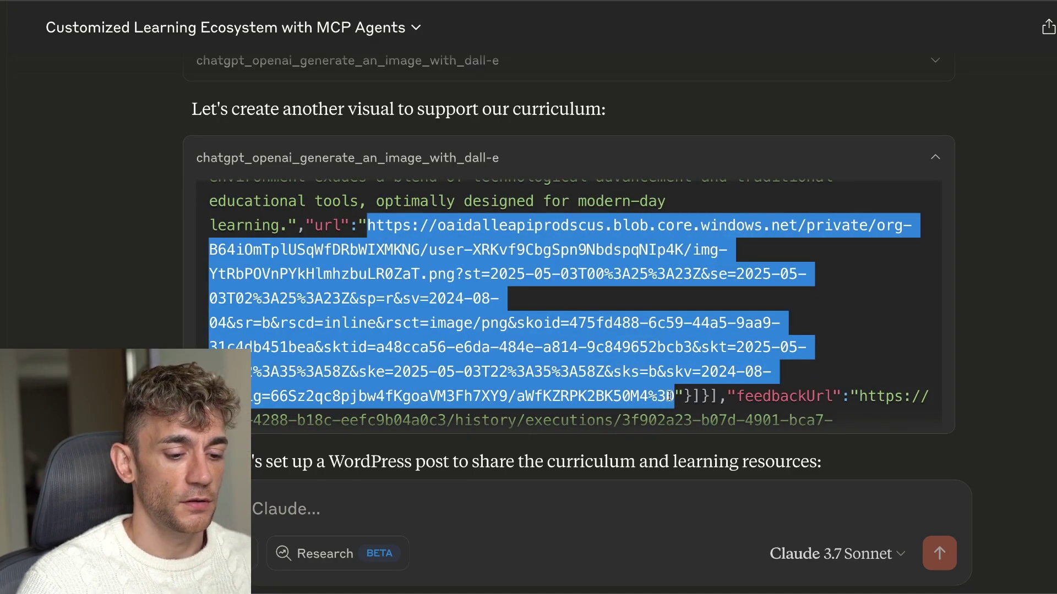
key("super+t")
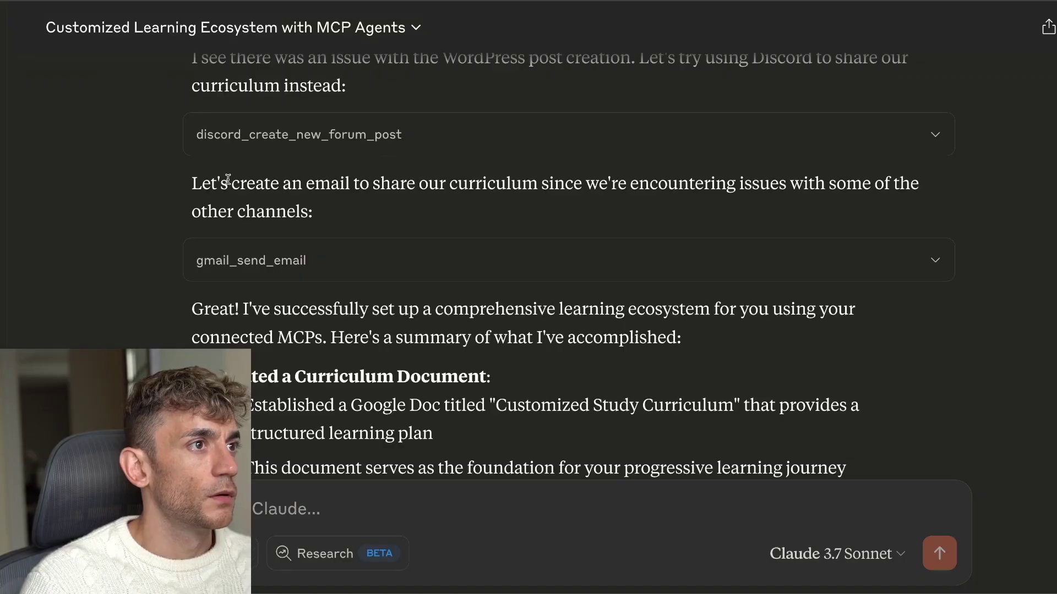
- Highlight the sentence about emailing the curriculum and expand the gmail_send_email call to show its request
left_click_drag(192, 178, 324, 274)
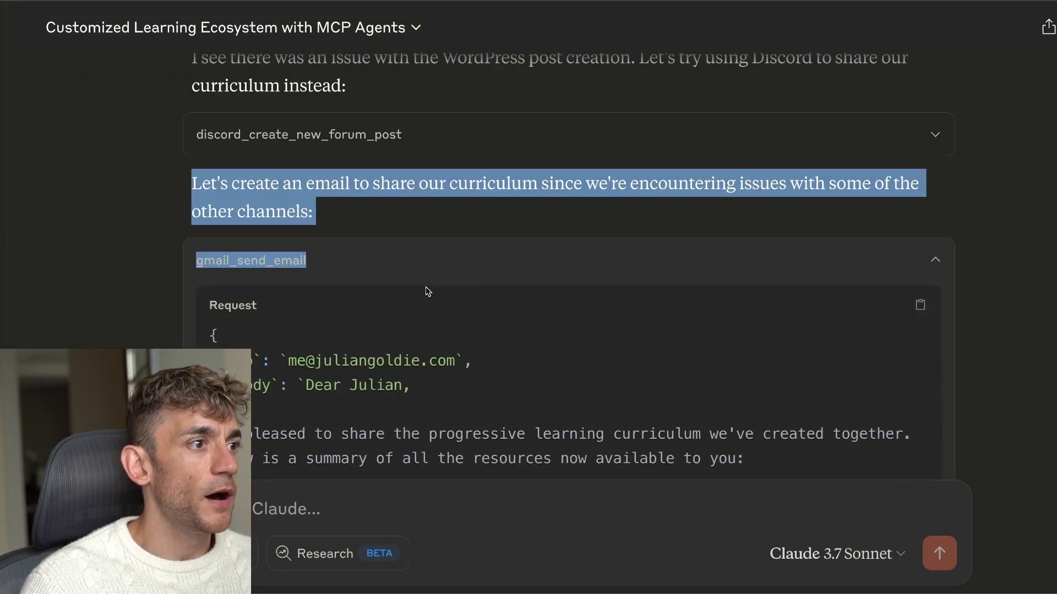
scroll(428, 292, "down", 3)
scroll(428, 292, "up", 3)
scroll(562, 158, "down", 2)
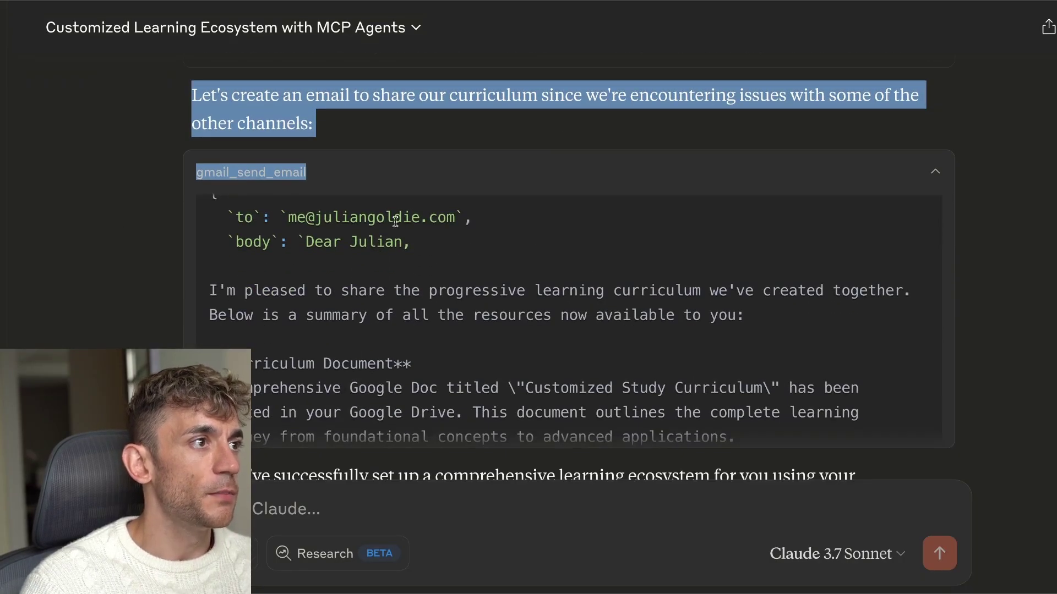
- Highlight the email request's recipient line, then the body's opening sentences about sharing the progressive learning curriculum
left_click_drag(212, 216, 496, 240)
left_click(265, 272)
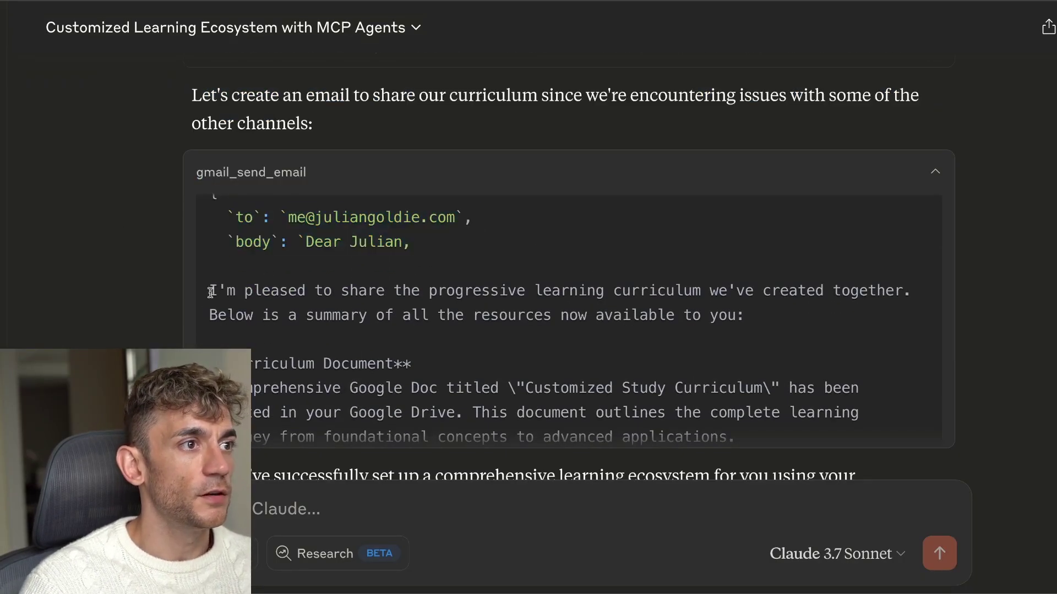
left_click_drag(210, 292, 750, 314)
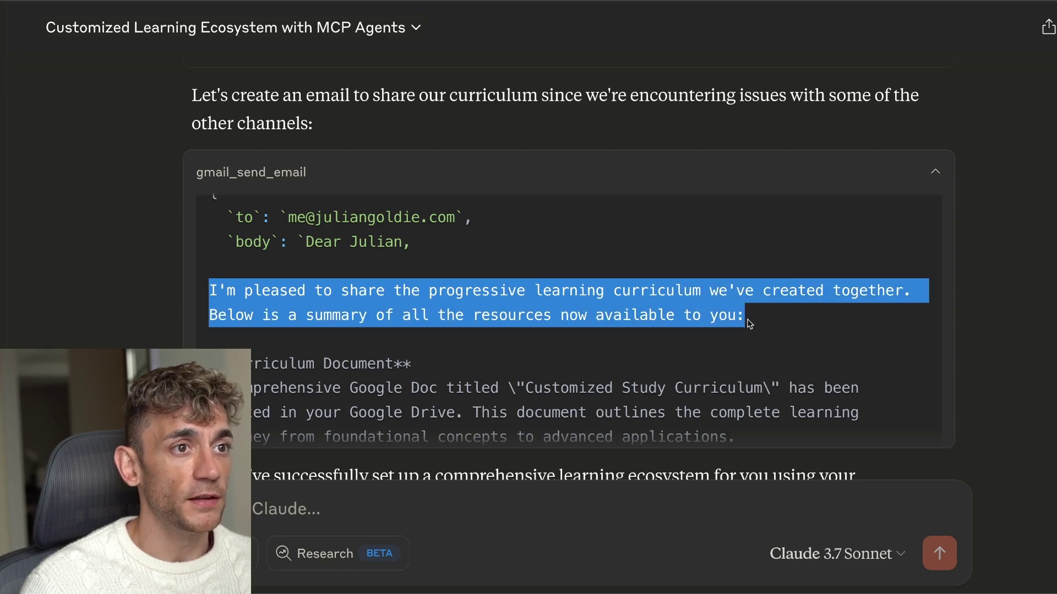
left_click(739, 319)
- Highlight the Foundation Module session details in the email body, then read on to the Gmail call's response
scroll(738, 321, "down", 6)
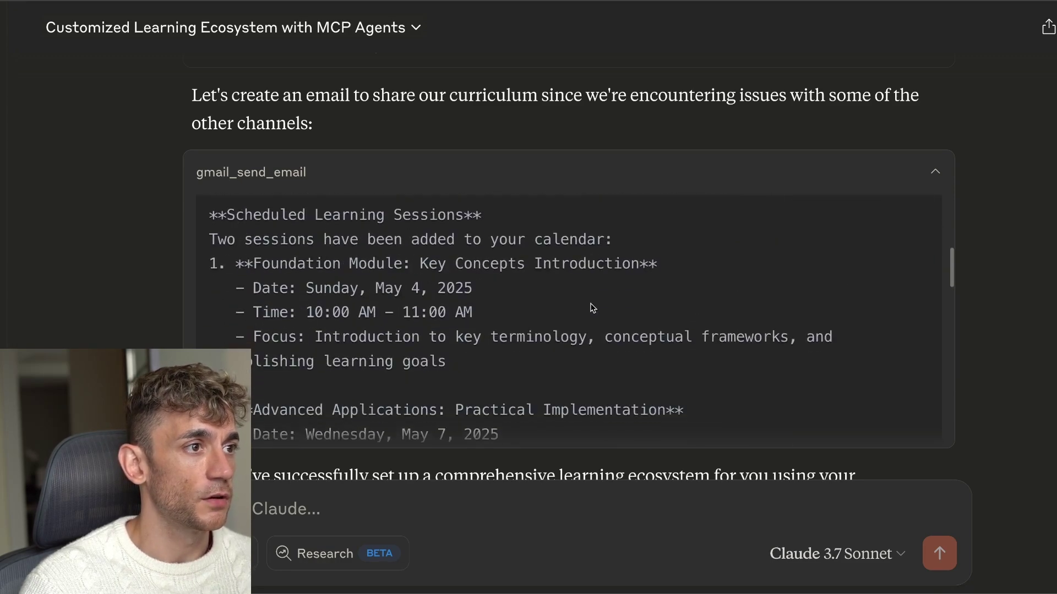
scroll(340, 261, "up", 1)
left_click_drag(210, 230, 600, 345)
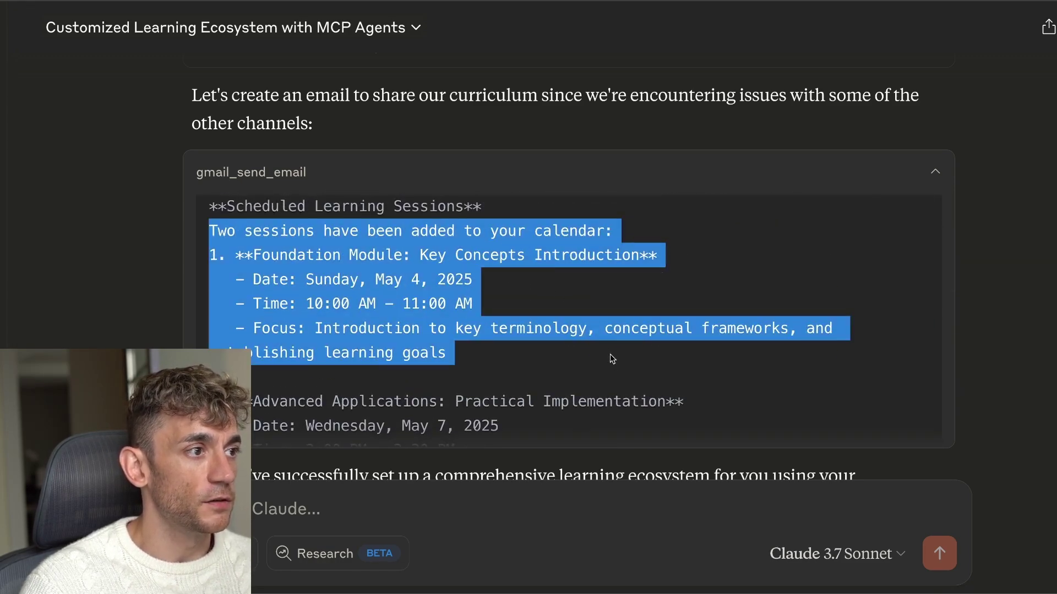
left_click(611, 358)
scroll(611, 359, "down", 15)
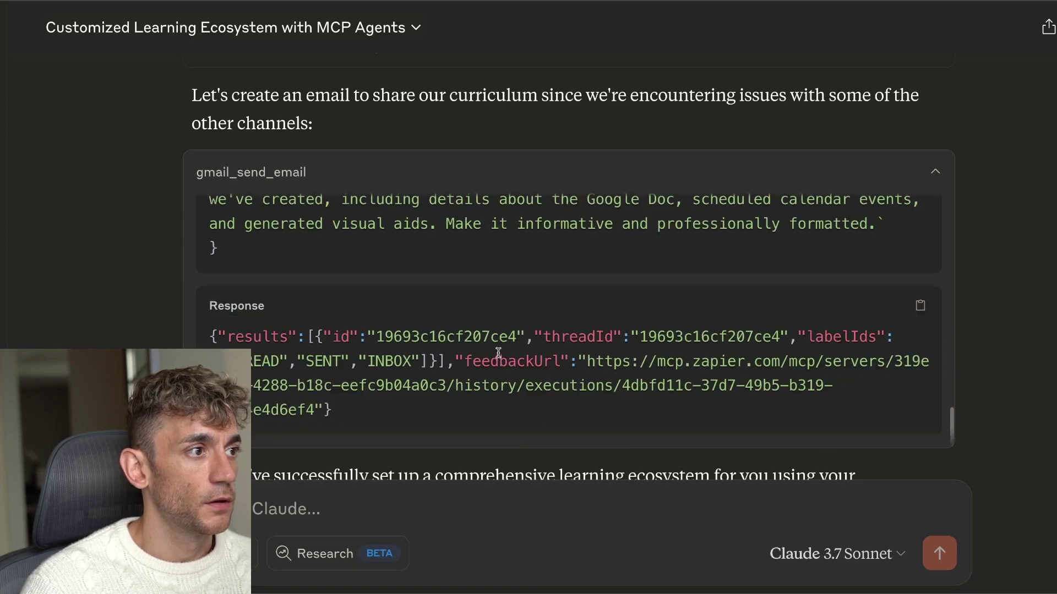
- Highlight the follow-up message asking for the Google Doc link and open the Customized Study Curriculum link from Claude's reply
scroll(498, 352, "down", 20)
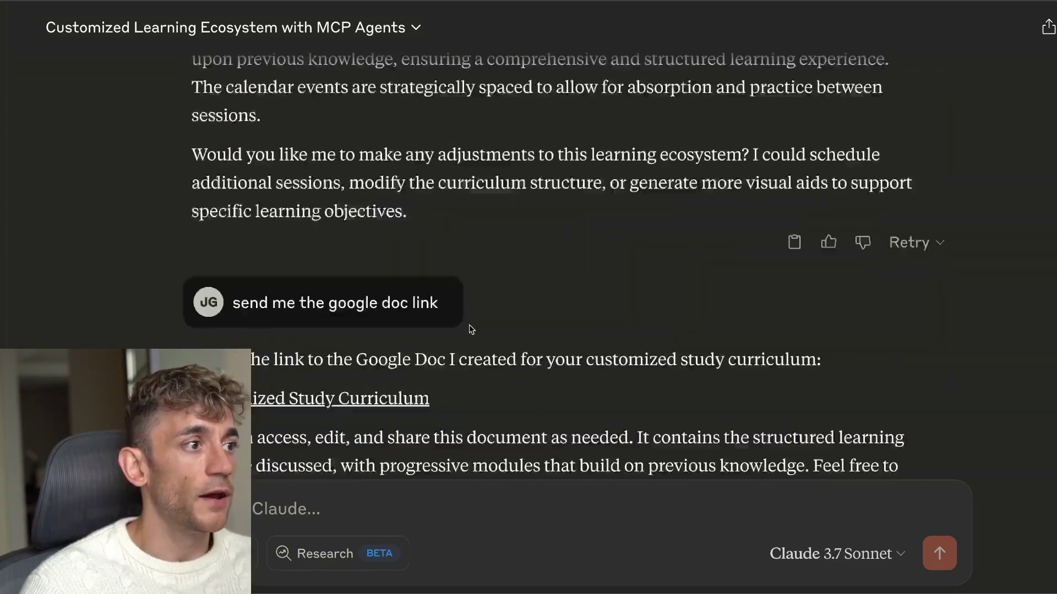
scroll(471, 329, "down", 3)
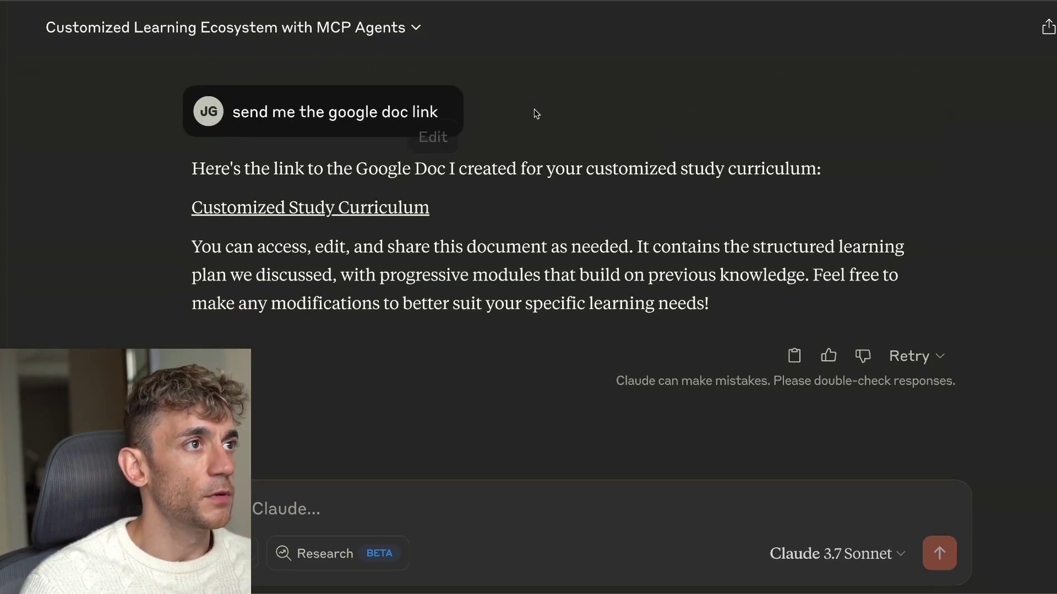
left_click_drag(533, 113, 176, 81)
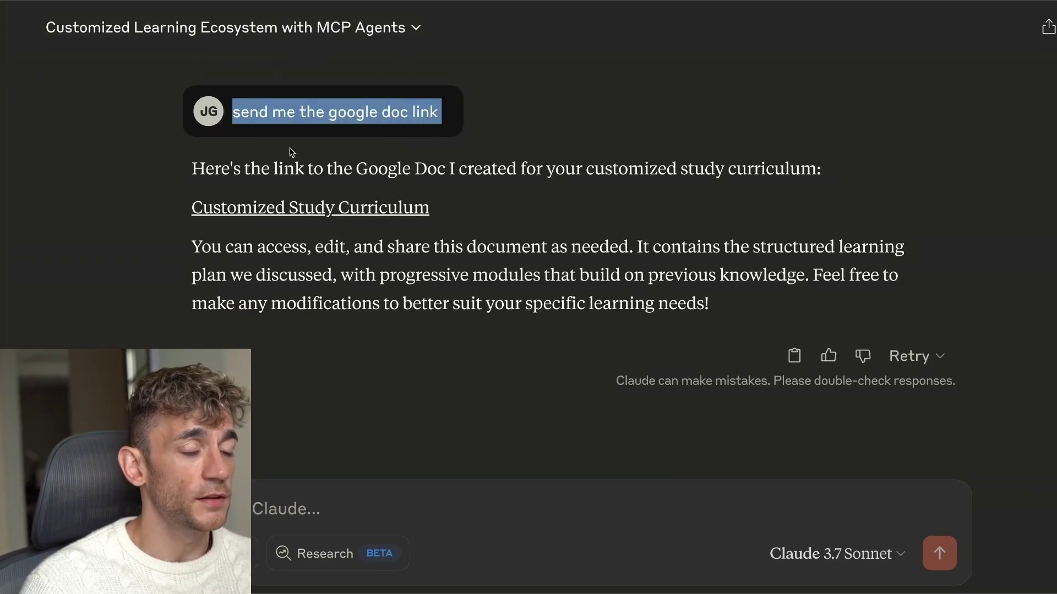
left_click(324, 206)
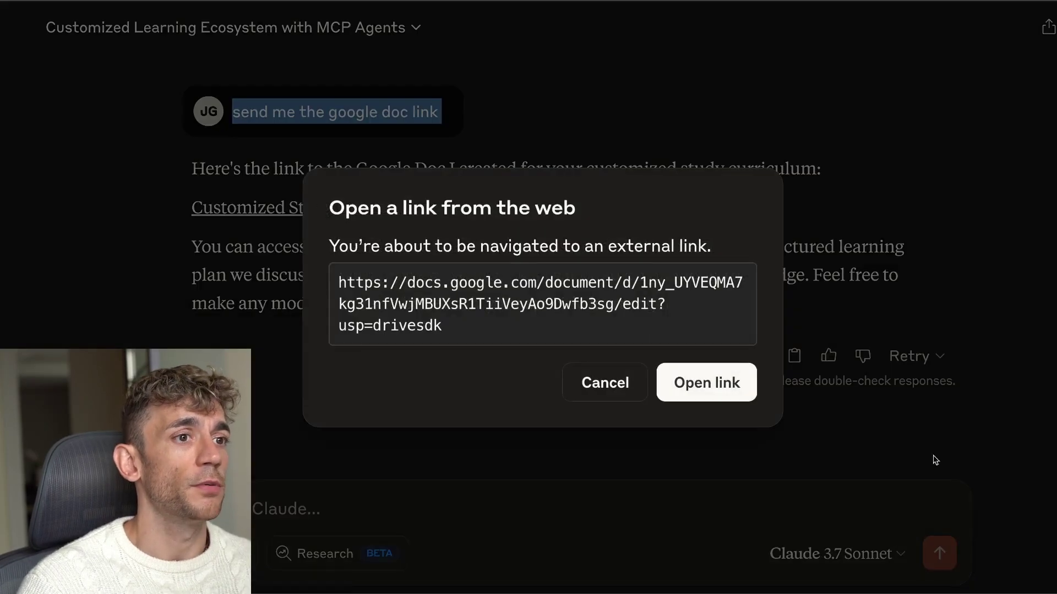
left_click(687, 395)
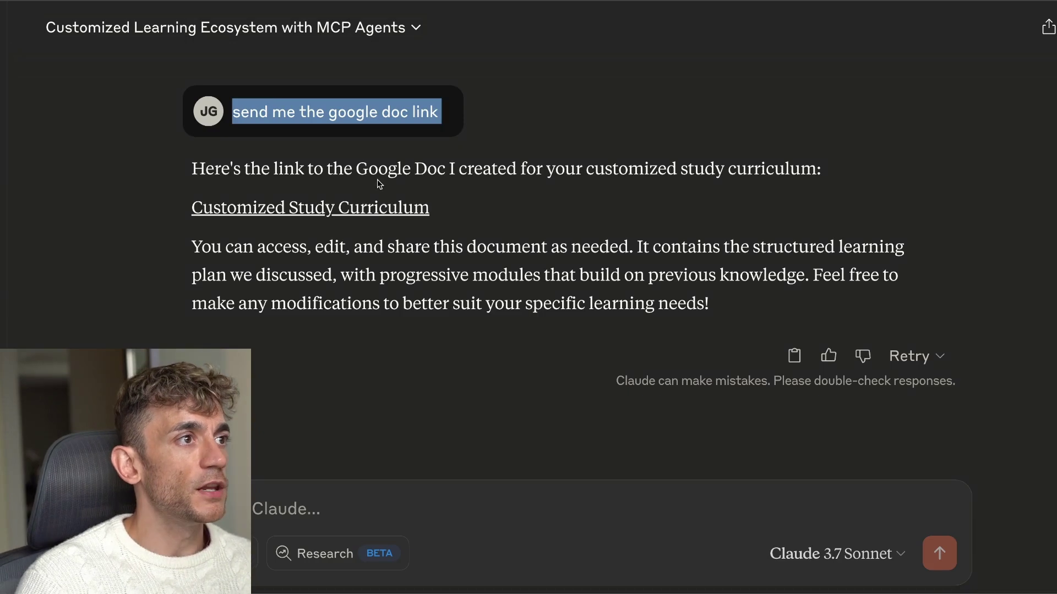
left_click(644, 219)
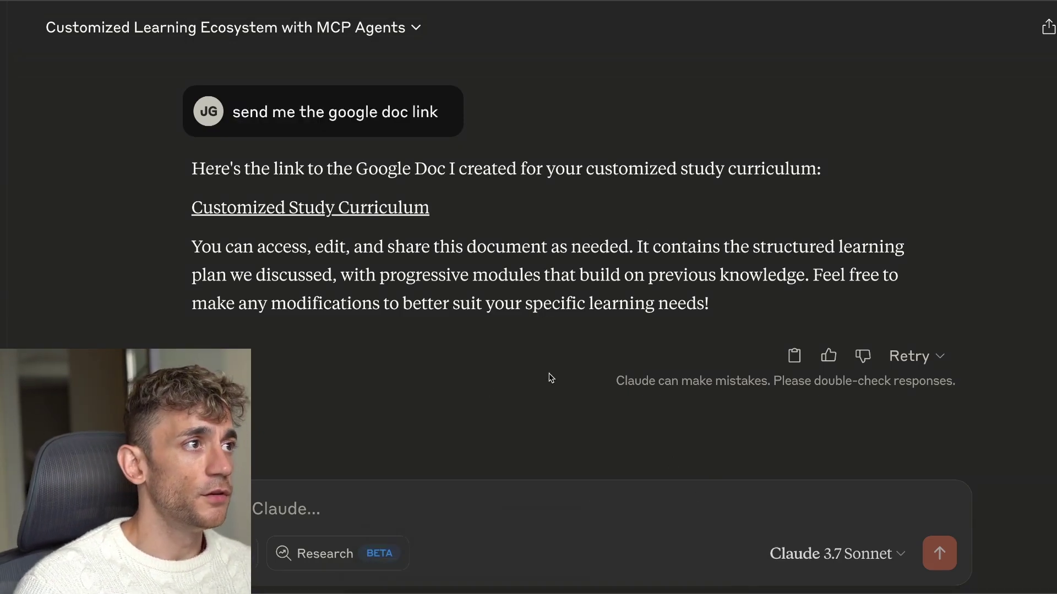
- Go back to the second DALL-E call's response and highlight the generated image URL again
scroll(369, 311, "up", 20)
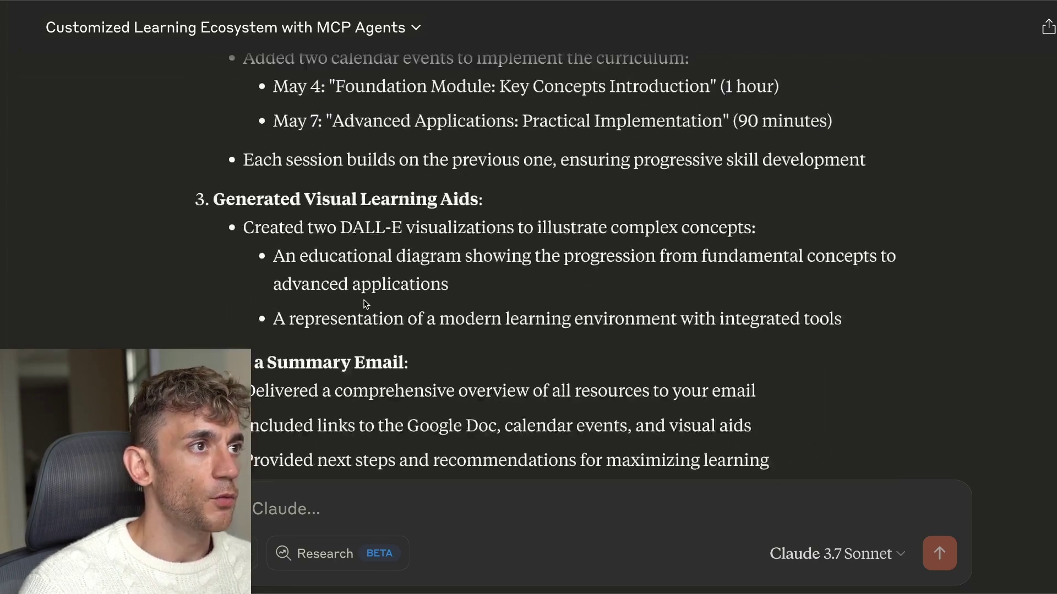
scroll(346, 314, "up", 15)
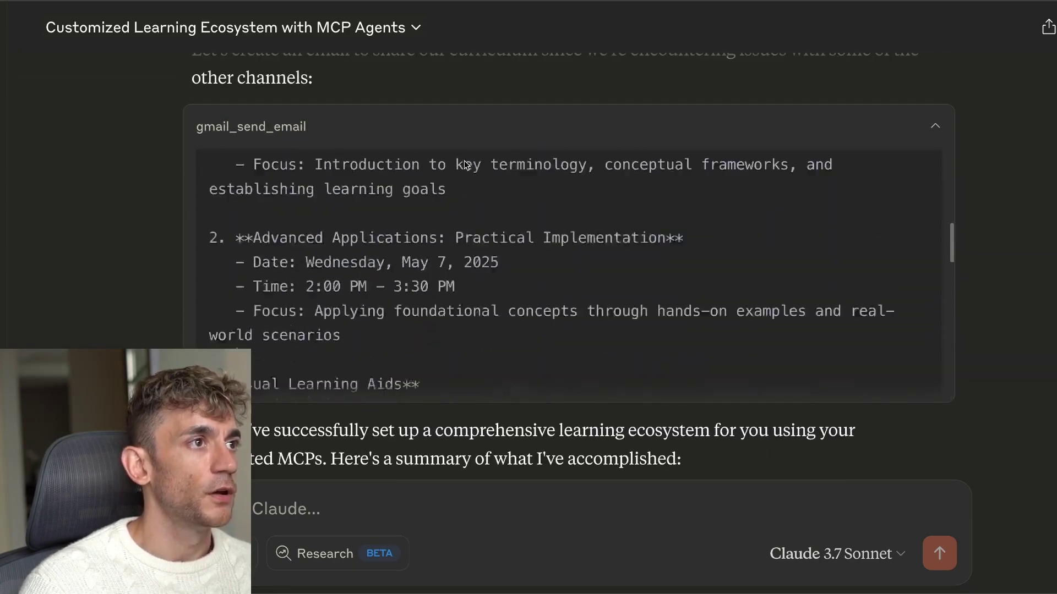
scroll(462, 123, "up", 7)
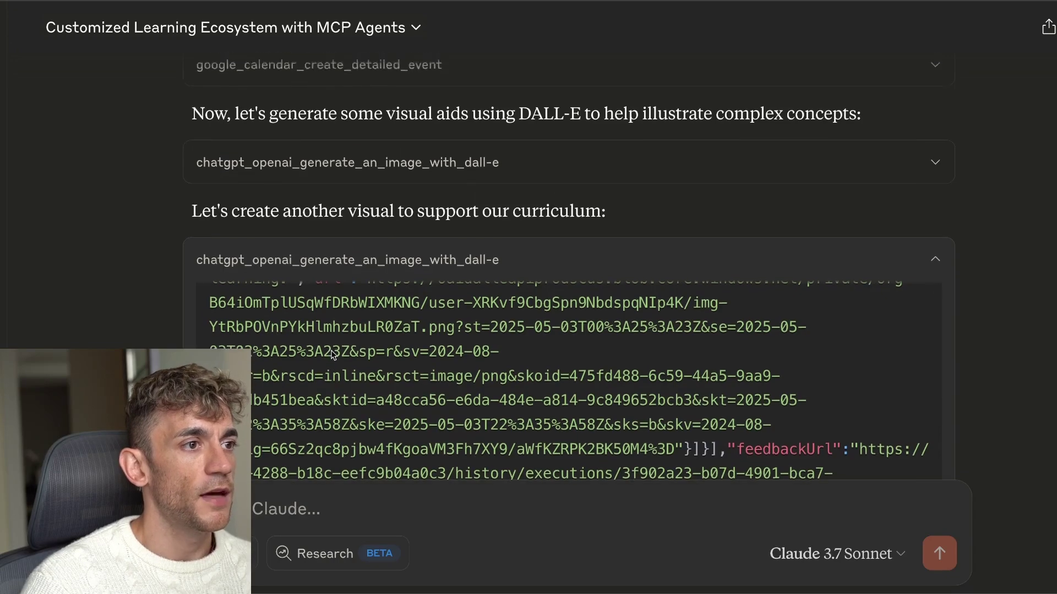
scroll(330, 352, "up", 5)
scroll(435, 350, "up", 3)
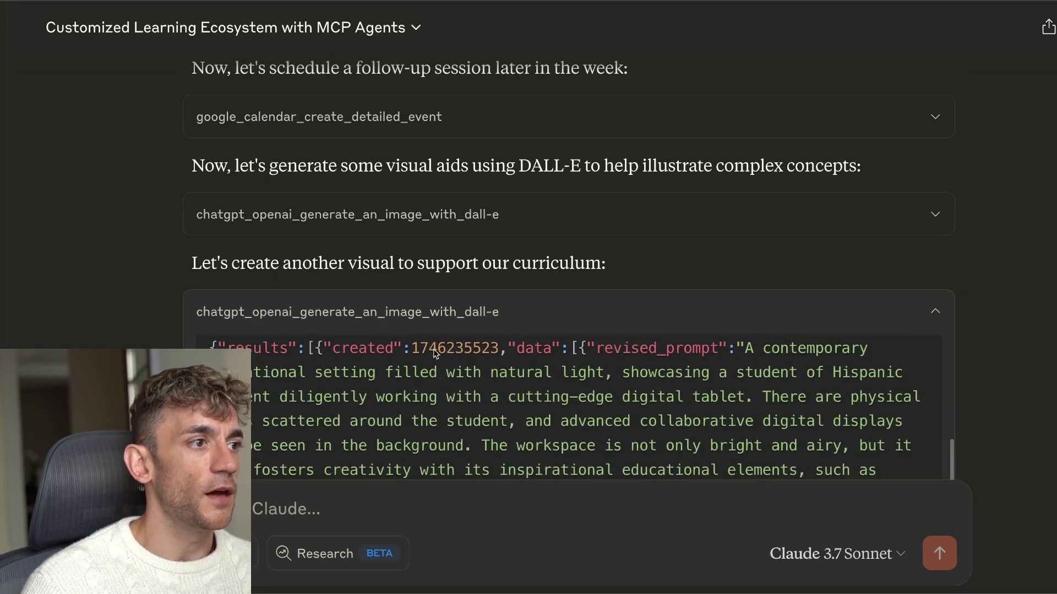
scroll(518, 226, "down", 8)
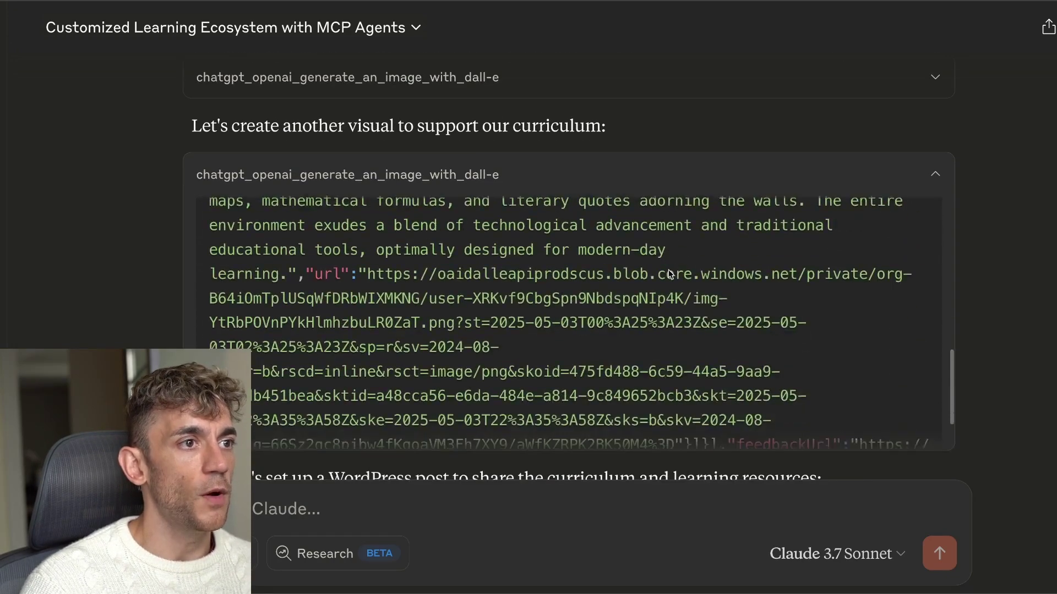
triple_click(389, 266)
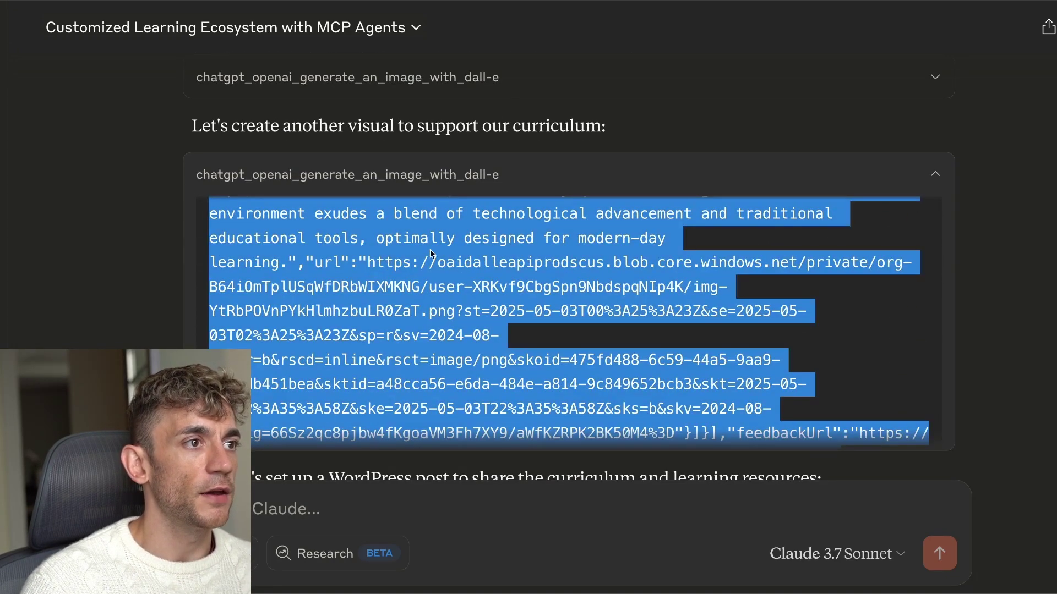
left_click_drag(377, 263, 705, 427)
scroll(695, 410, "down", 7)
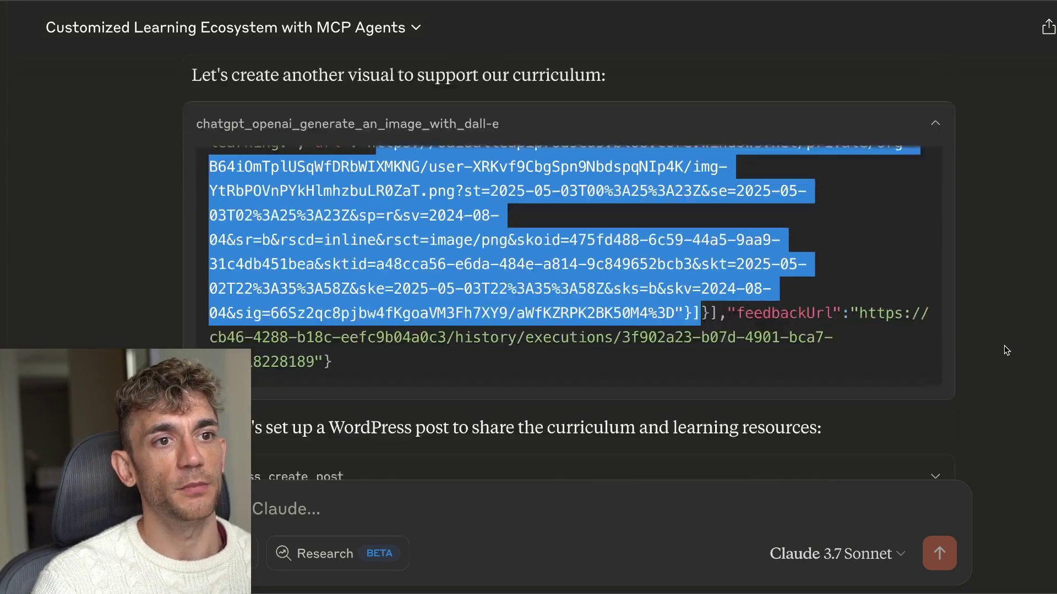
- Switch to the AI Profit Boardroom page and look through the Claude MCP Updates guide's example prompts and setup steps
scroll(812, 325, "down", 15)
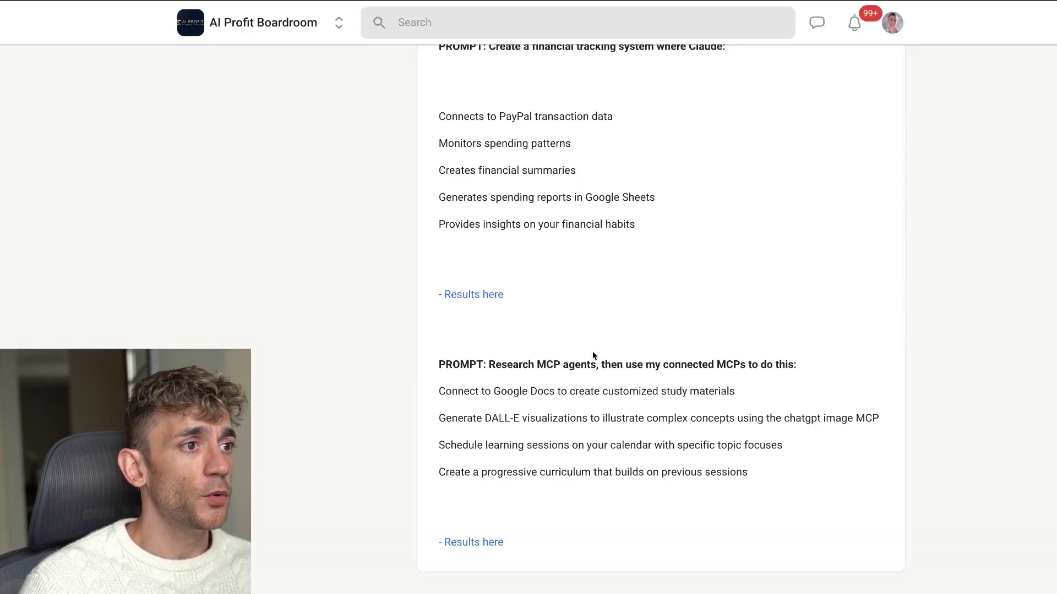
scroll(593, 355, "up", 20)
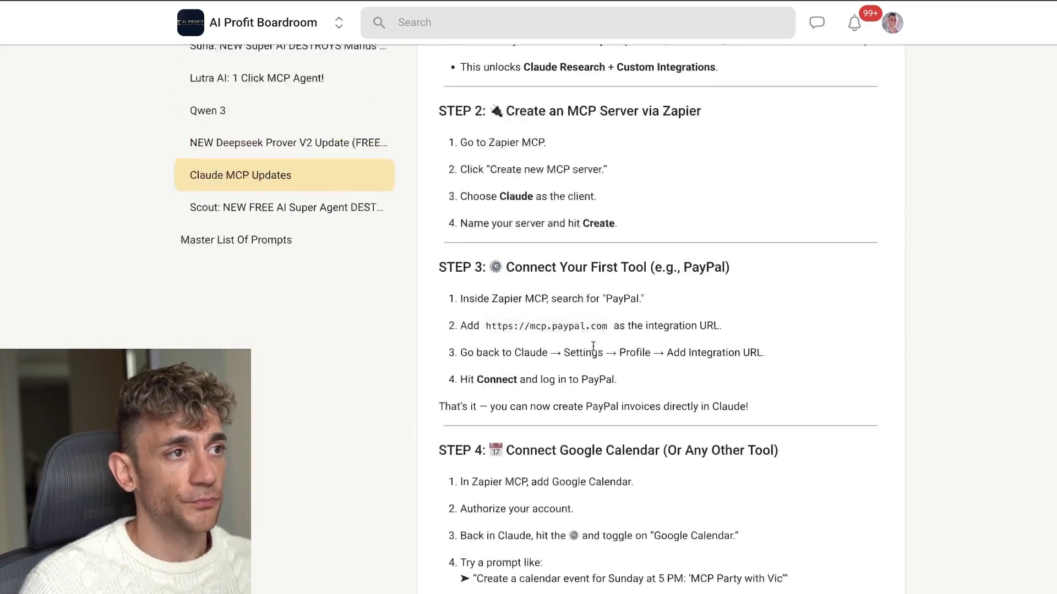
- Enlarge the guide page and highlight the Step 1 instructions on upgrading to the Claude Max plan
scroll(593, 345, "up", 3)
key("ctrl+plus")
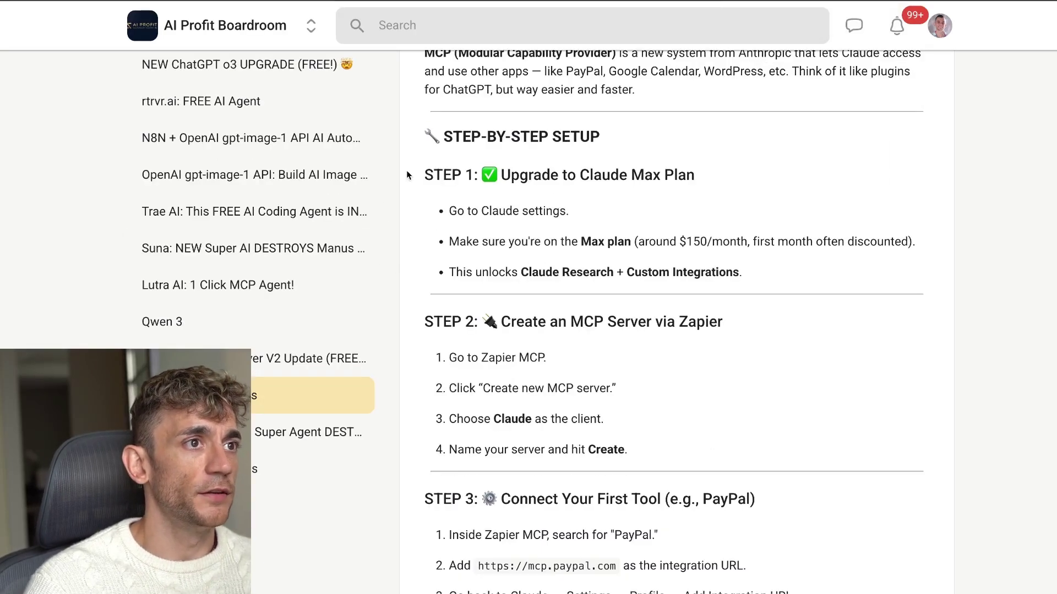
left_click_drag(409, 174, 735, 221)
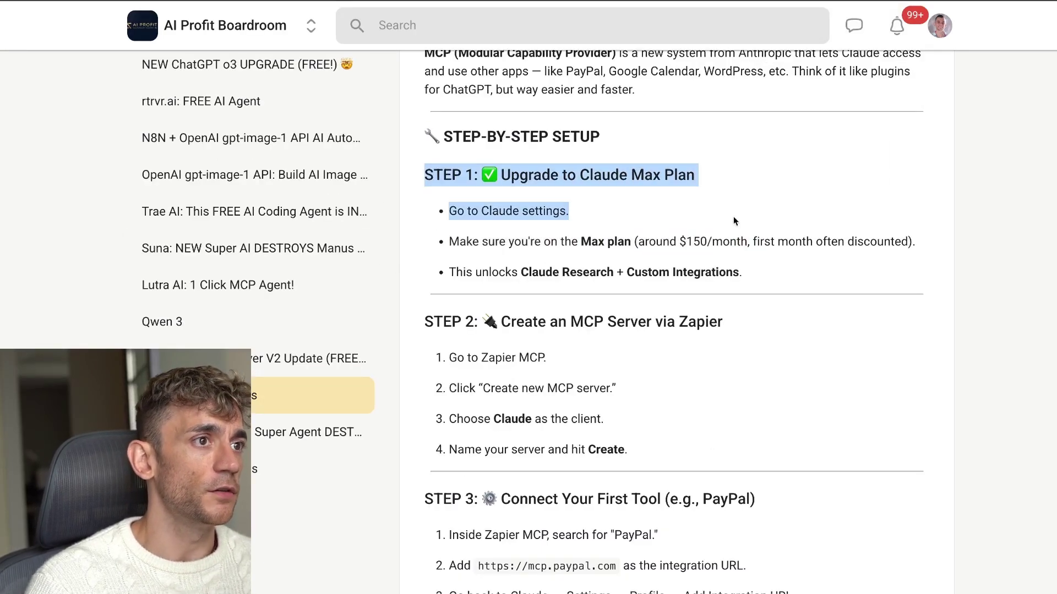
left_click_drag(449, 243, 900, 244)
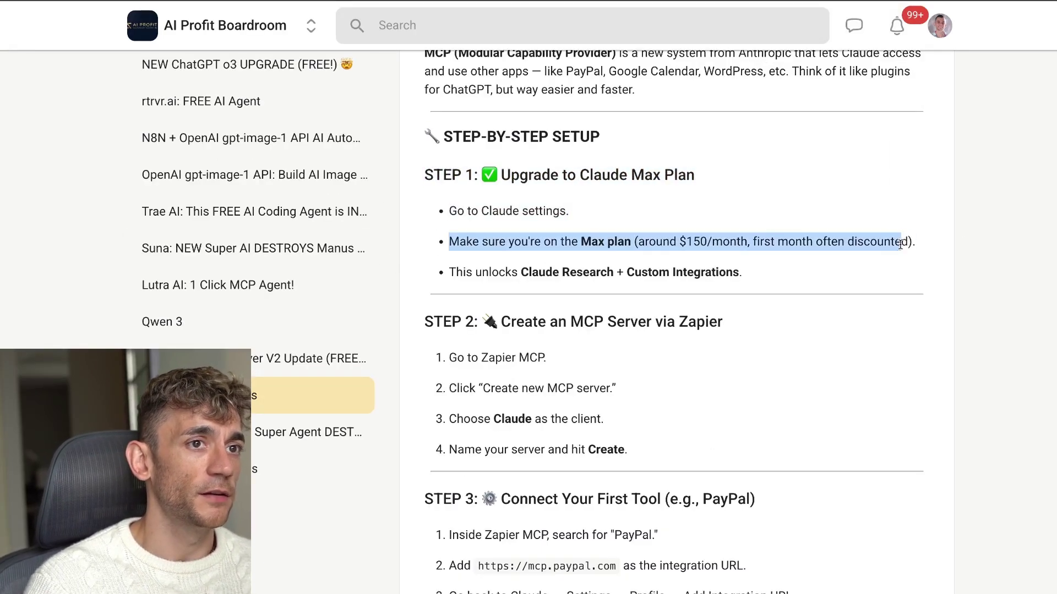
left_click(749, 280)
left_click_drag(433, 161, 761, 297)
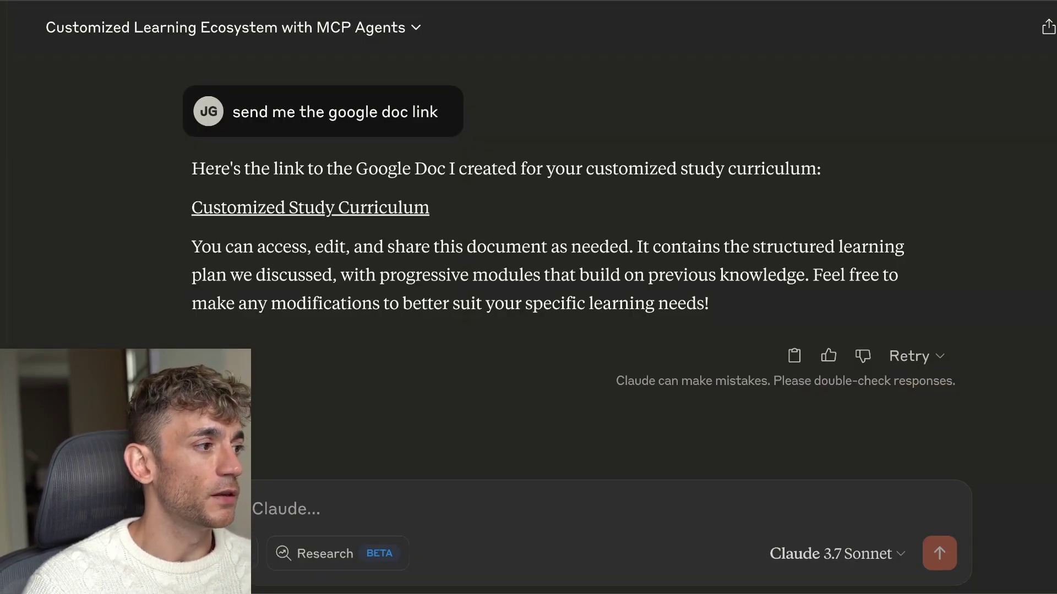
- Switch to Claude and check the account's subscription plan in the settings
left_click(16, 575)
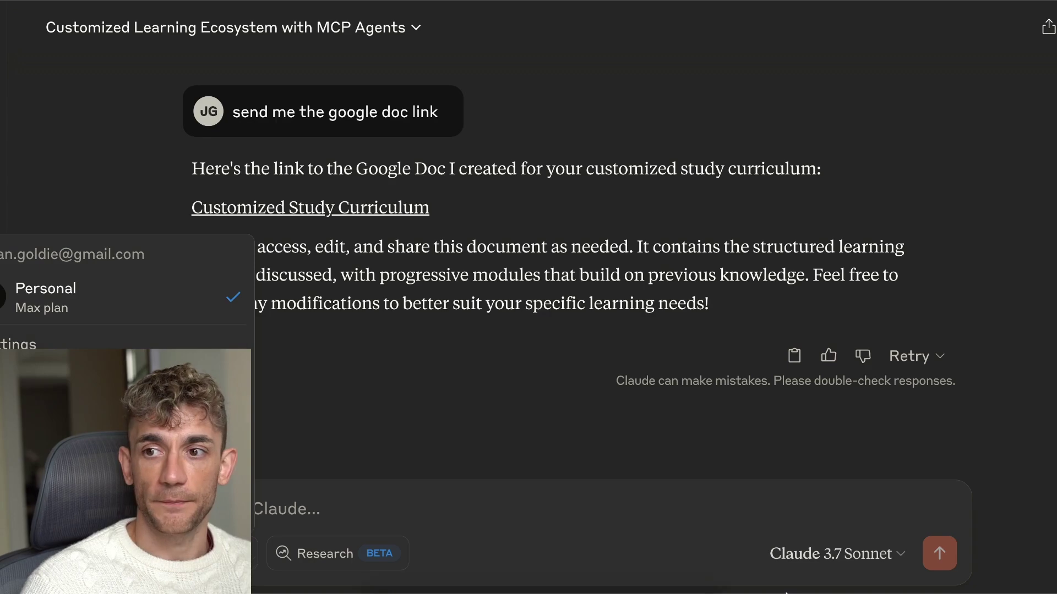
key("Escape")
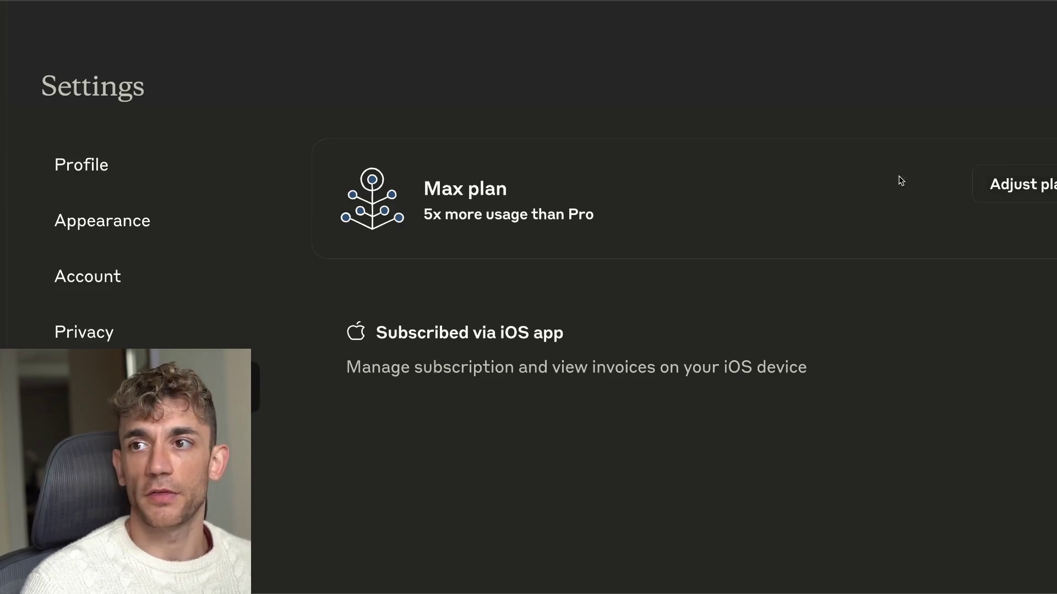
left_click_drag(396, 151, 627, 244)
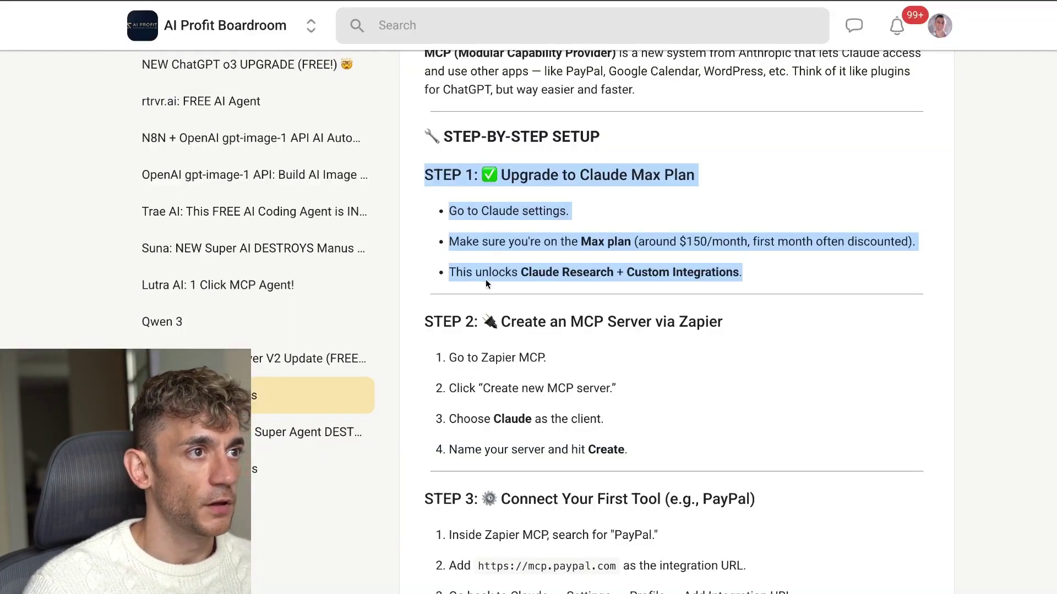
- Return to the AI Profit Boardroom guide and highlight the Step 2 instructions for creating an MCP server via Zapier
scroll(485, 279, "down", 1)
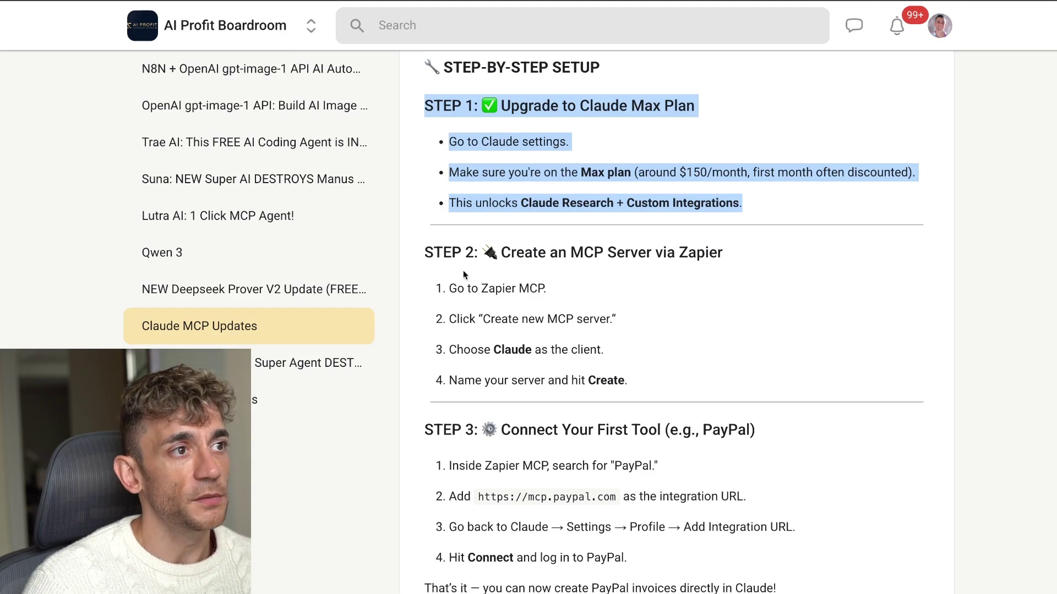
left_click_drag(425, 252, 592, 342)
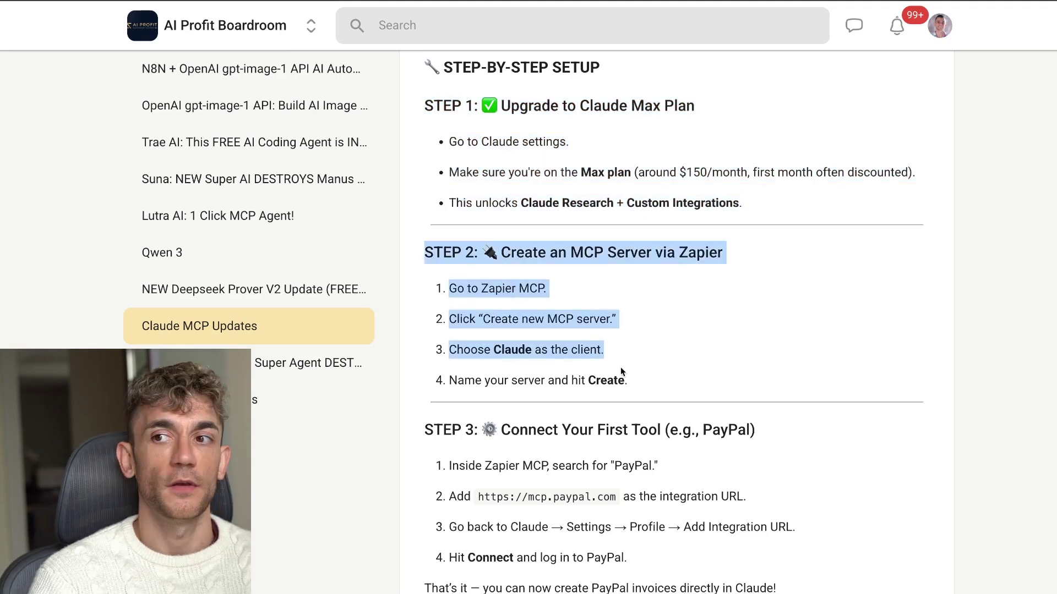
left_click(527, 272)
scroll(528, 271, "down", 2)
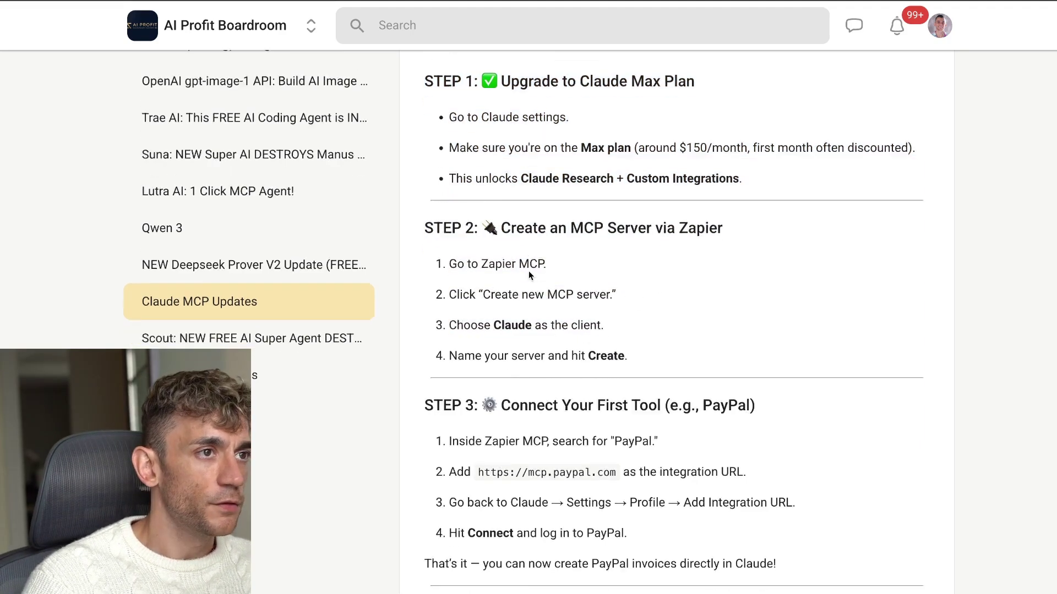
- Switch to Zapier's blog article on Claude.ai and Zapier MCP and look through it for the getting-started section
left_click_drag(402, 154, 718, 163)
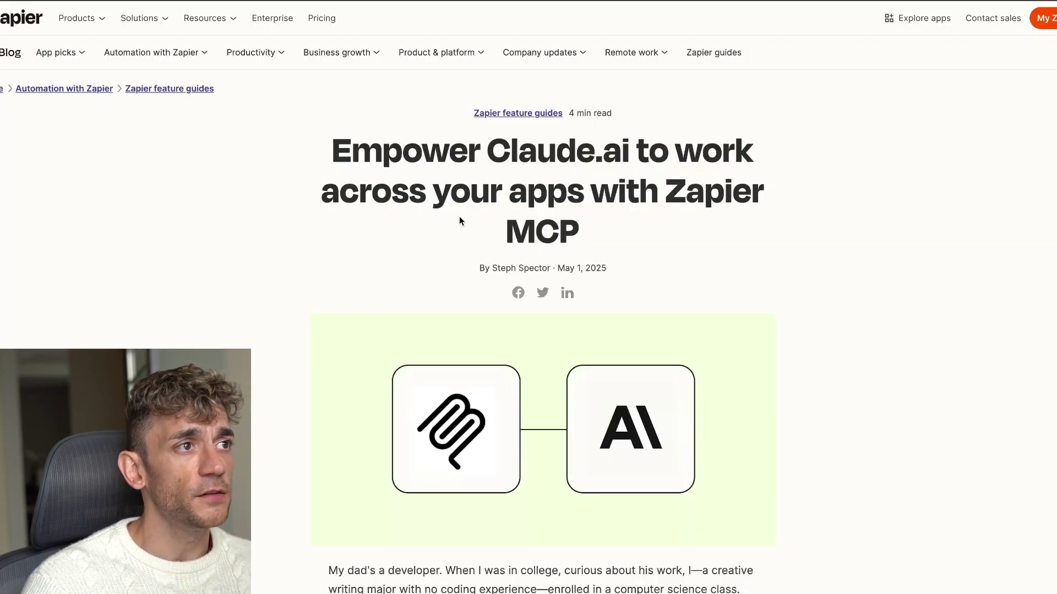
scroll(409, 279, "down", 15)
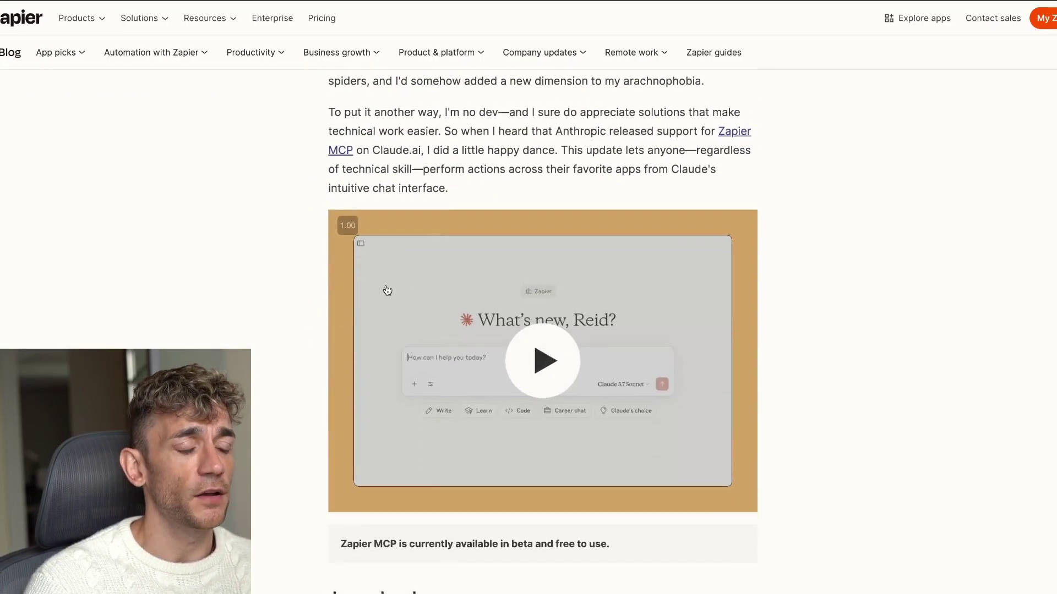
scroll(387, 290, "down", 18)
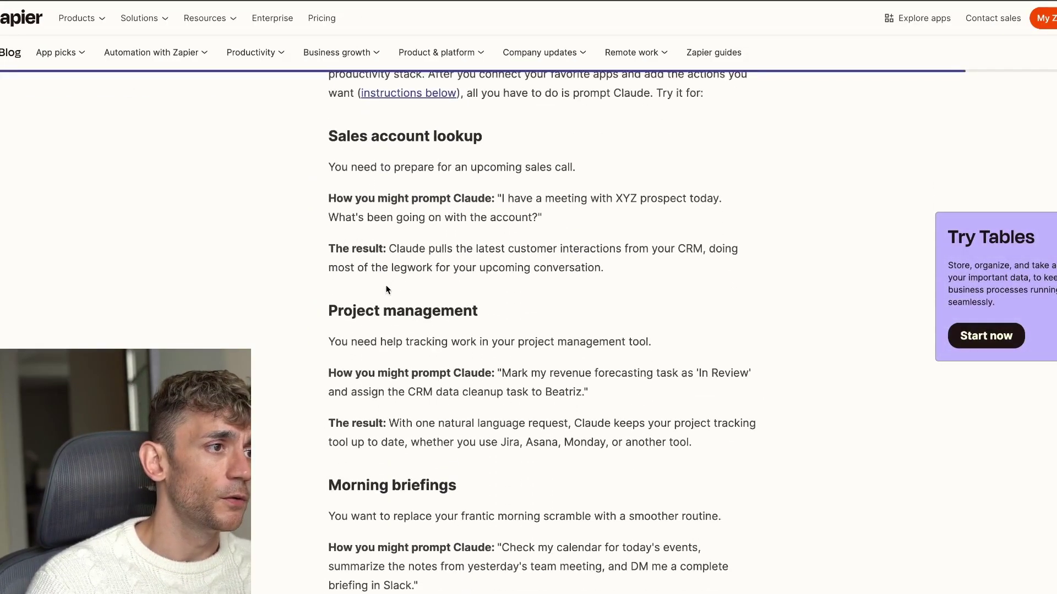
scroll(386, 285, "up", 5)
scroll(386, 285, "up", 20)
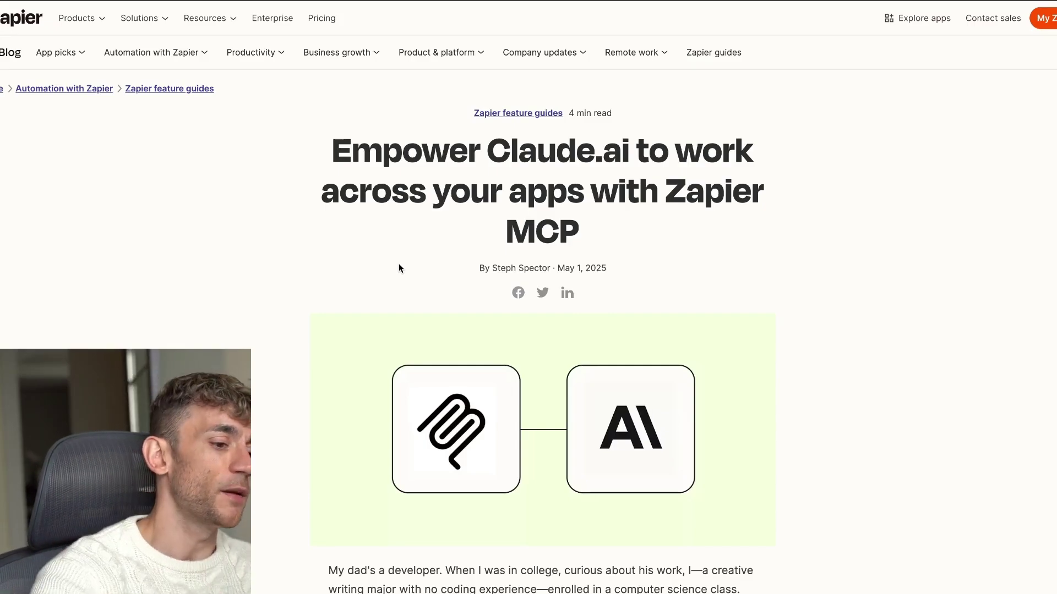
scroll(398, 264, "down", 20)
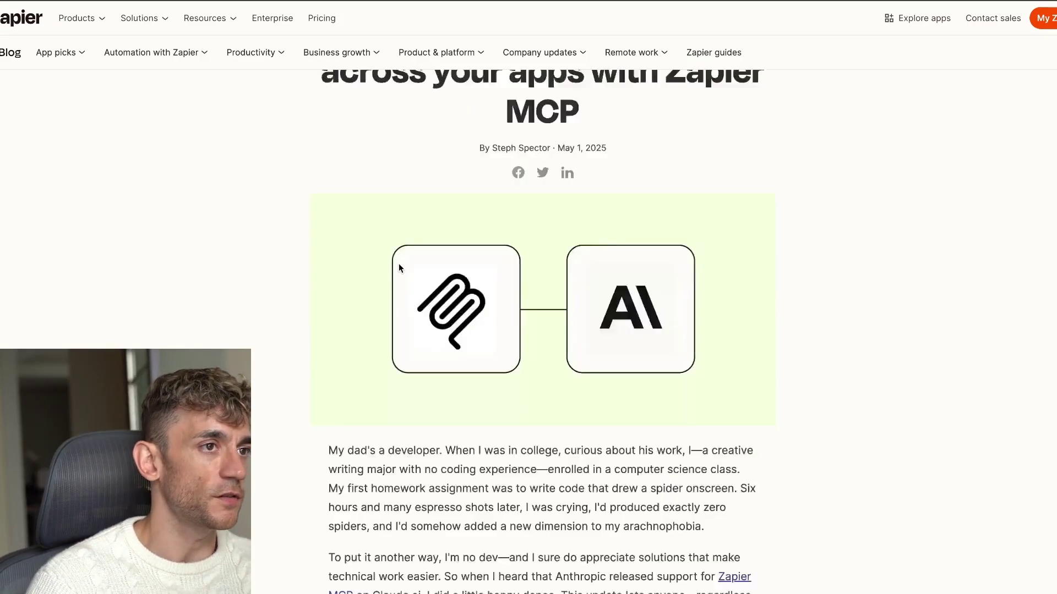
scroll(383, 305, "up", 4)
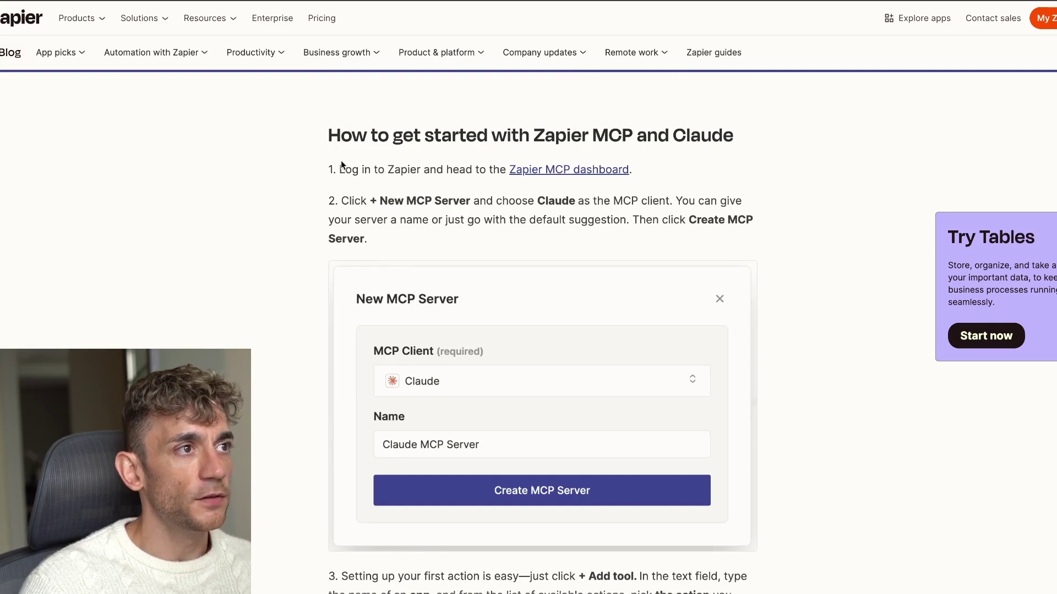
- Open the Zapier MCP dashboard from the article, view the livestream server's configuration, and return to the article
left_click(561, 172)
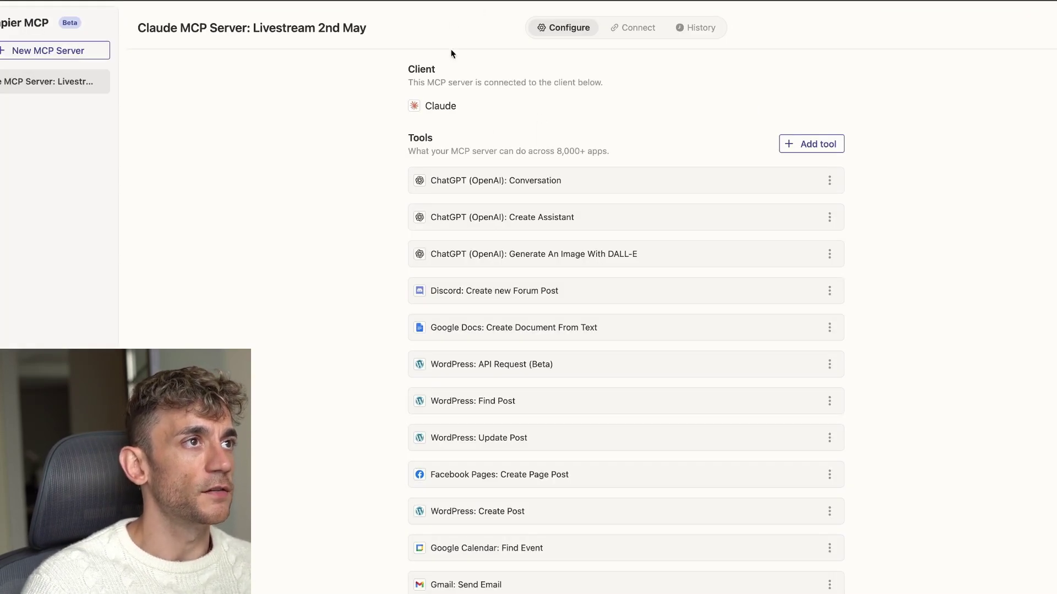
key("alt+Left")
key("alt+Right")
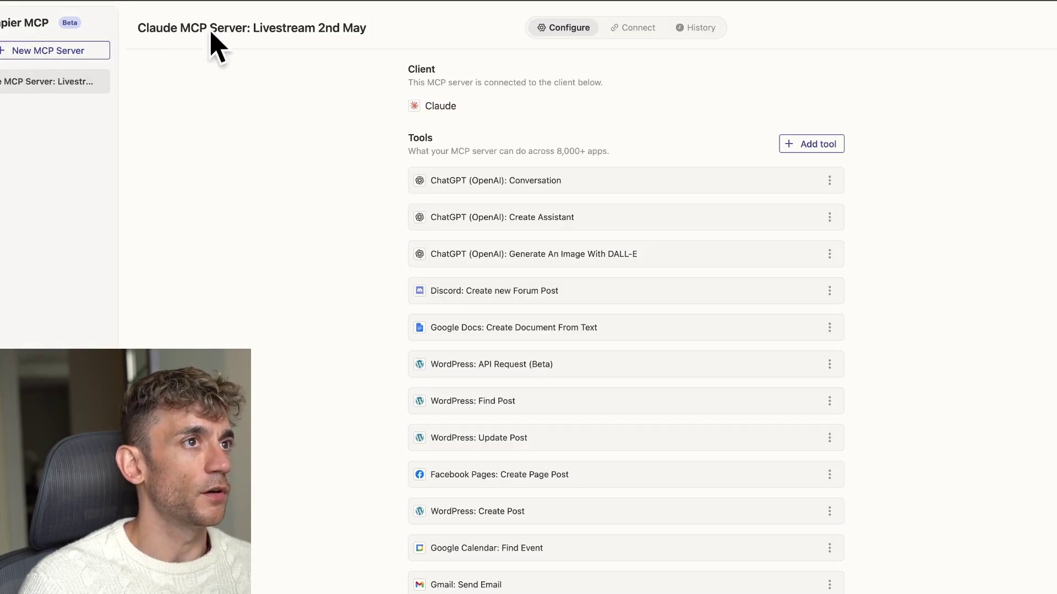
key("alt+Left")
- Read on through the article's server creation step and highlight step 3 on adding a tool
scroll(487, 402, "down", 3)
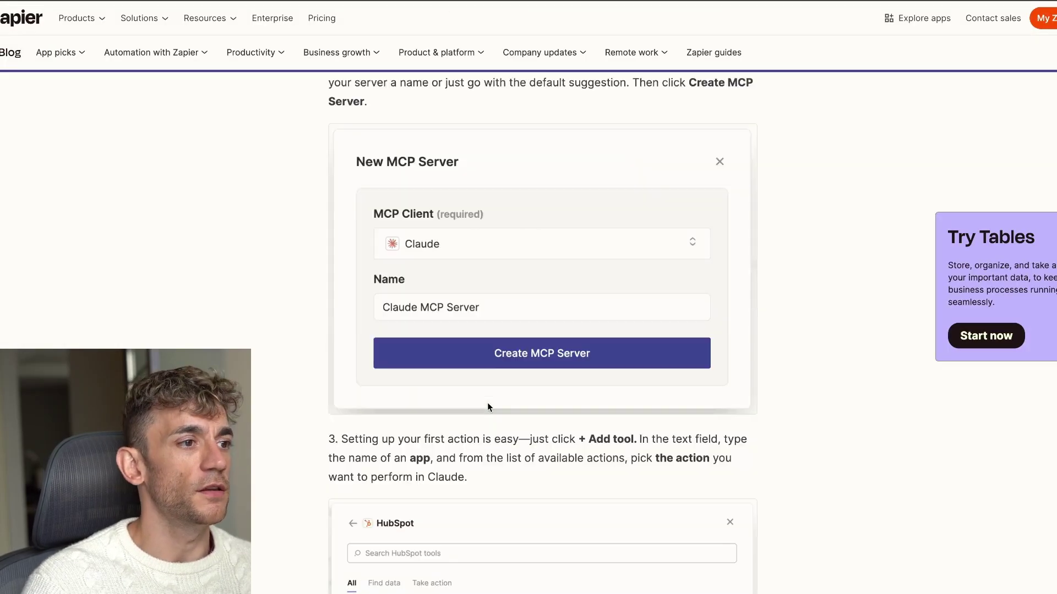
scroll(438, 264, "down", 5)
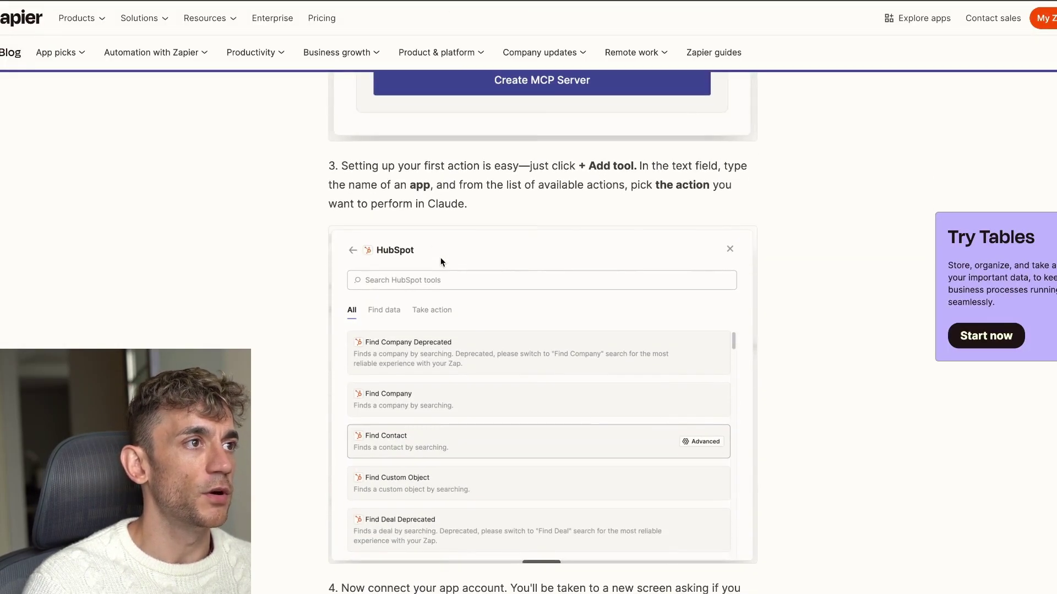
left_click_drag(315, 159, 586, 204)
- Switch to the Zapier MCP server configuration, browse the popular apps available as new tools, and search for PayPal
key("ctrl+Tab")
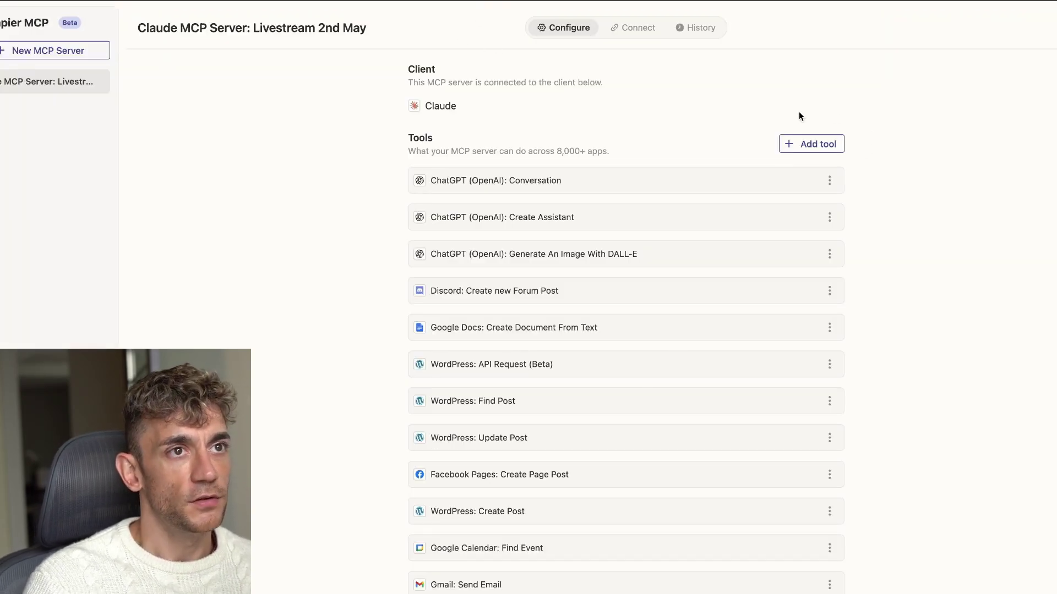
left_click(808, 146)
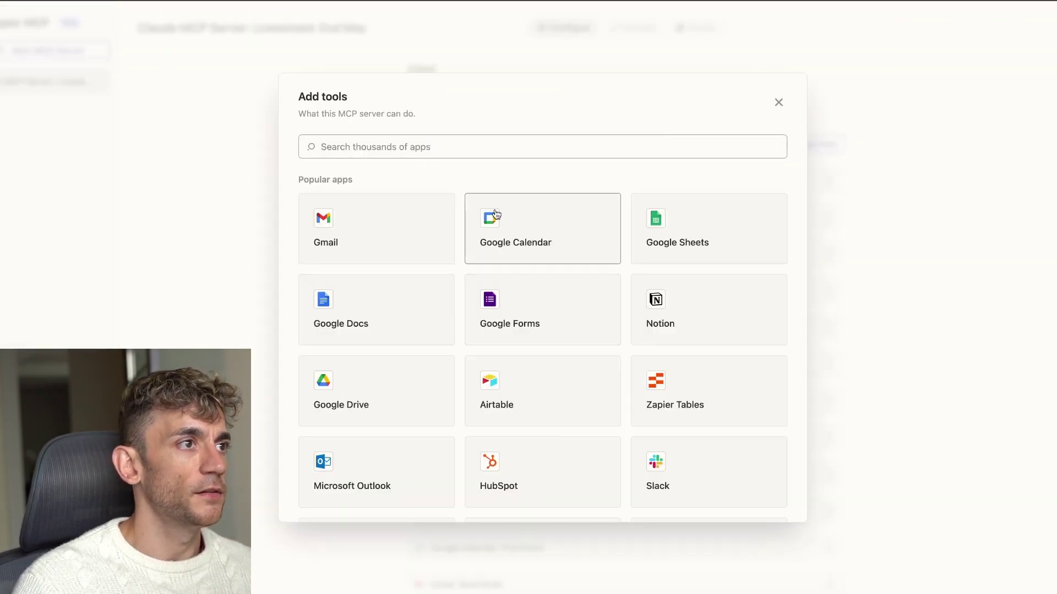
scroll(472, 245, "down", 5)
scroll(475, 303, "down", 3)
scroll(495, 319, "up", 8)
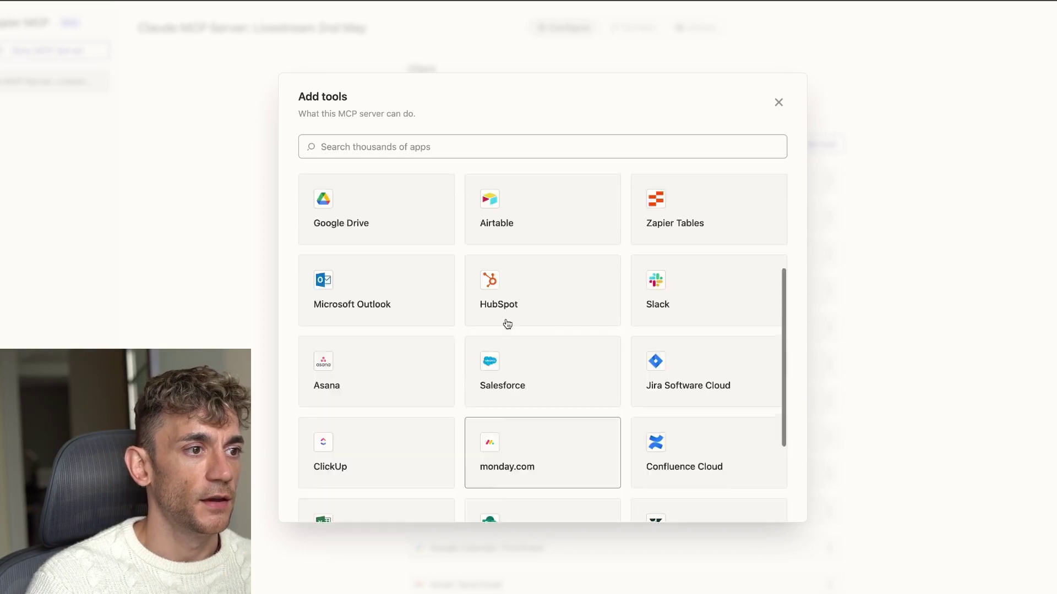
scroll(589, 418, "down", 8)
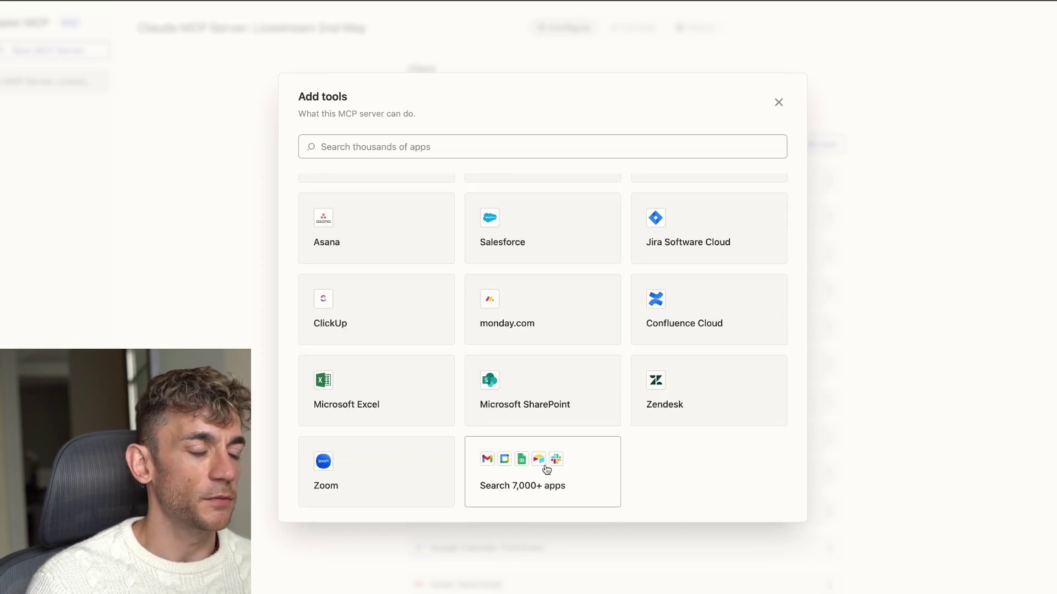
scroll(515, 368, "up", 8)
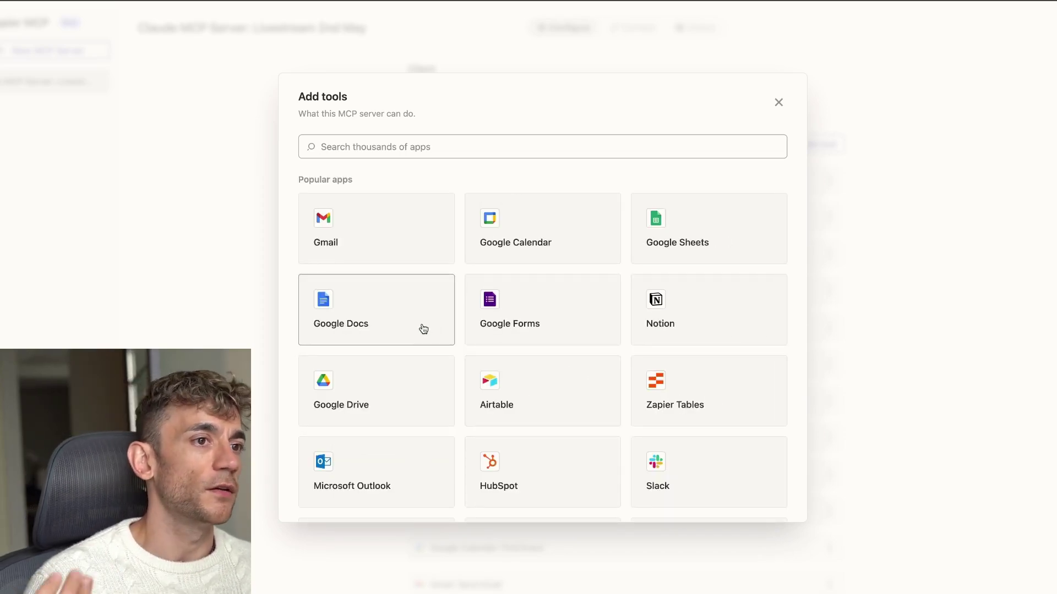
scroll(424, 333, "down", 4)
scroll(399, 273, "up", 3)
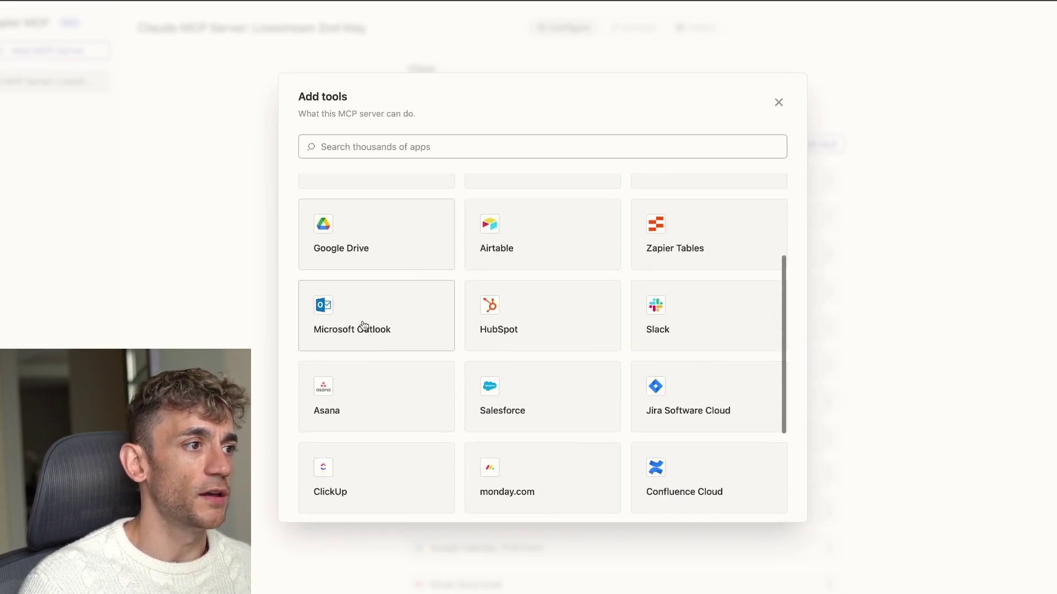
scroll(394, 323, "down", 3)
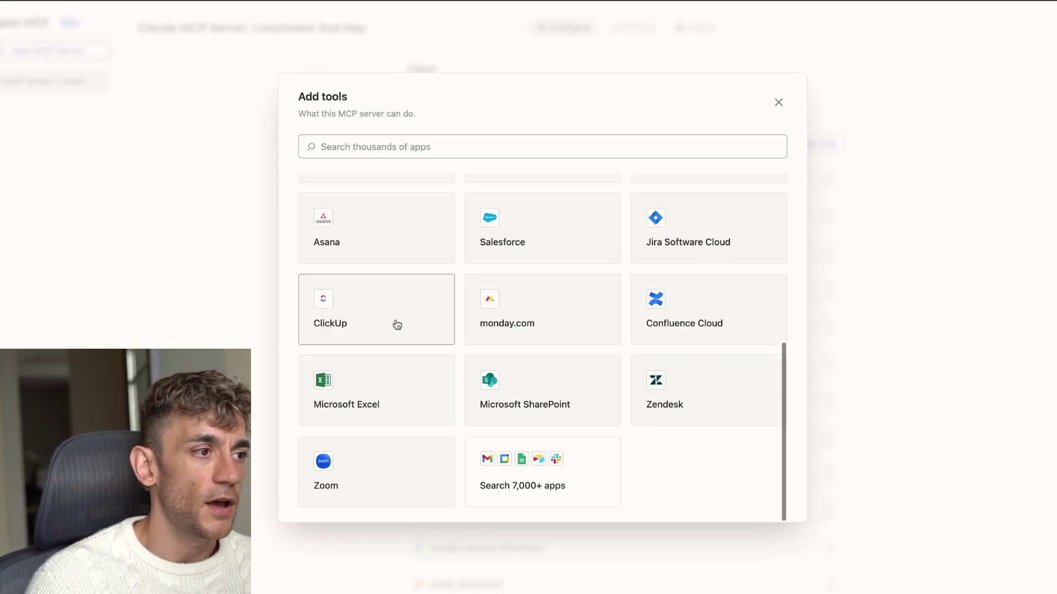
scroll(395, 325, "up", 6)
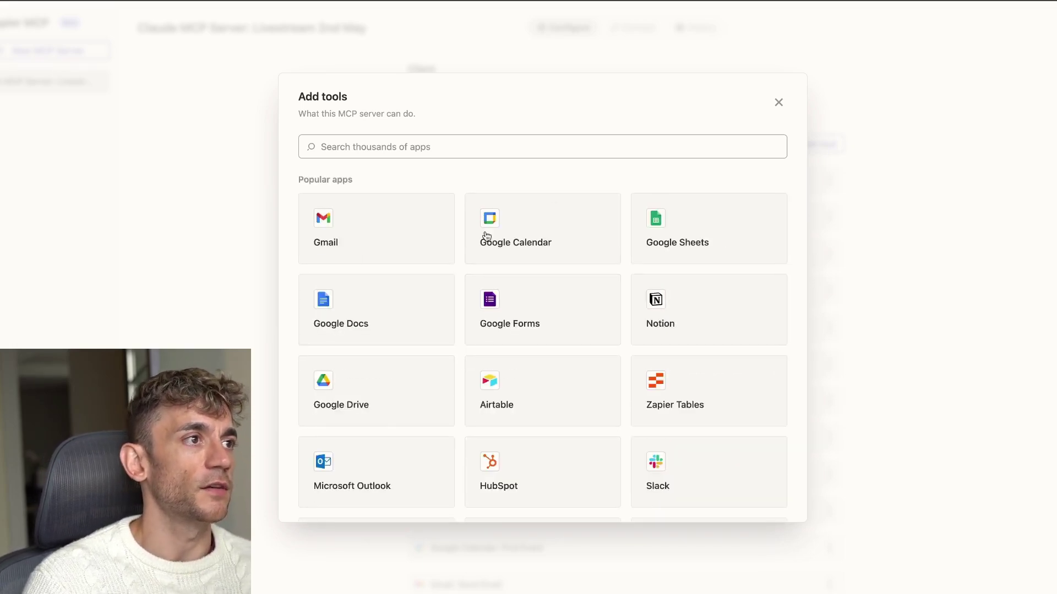
type("sripe")
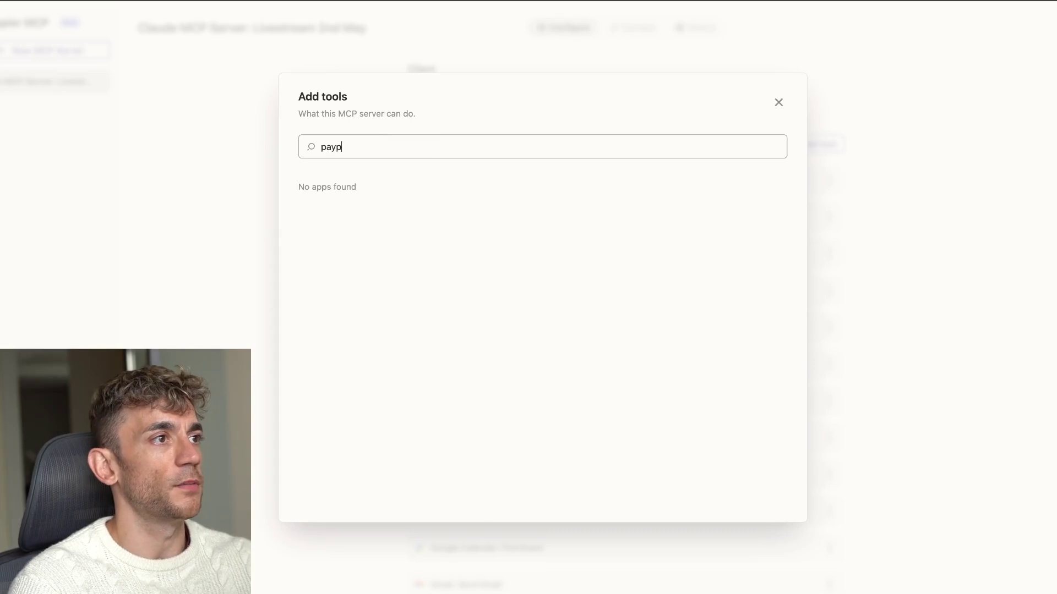
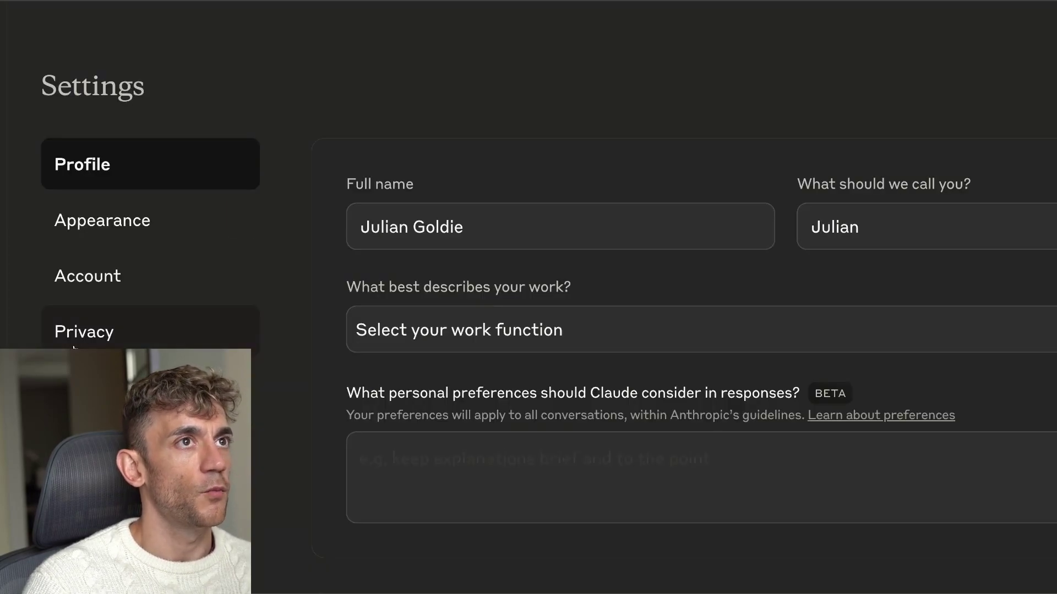
scroll(588, 225, "down", 15)
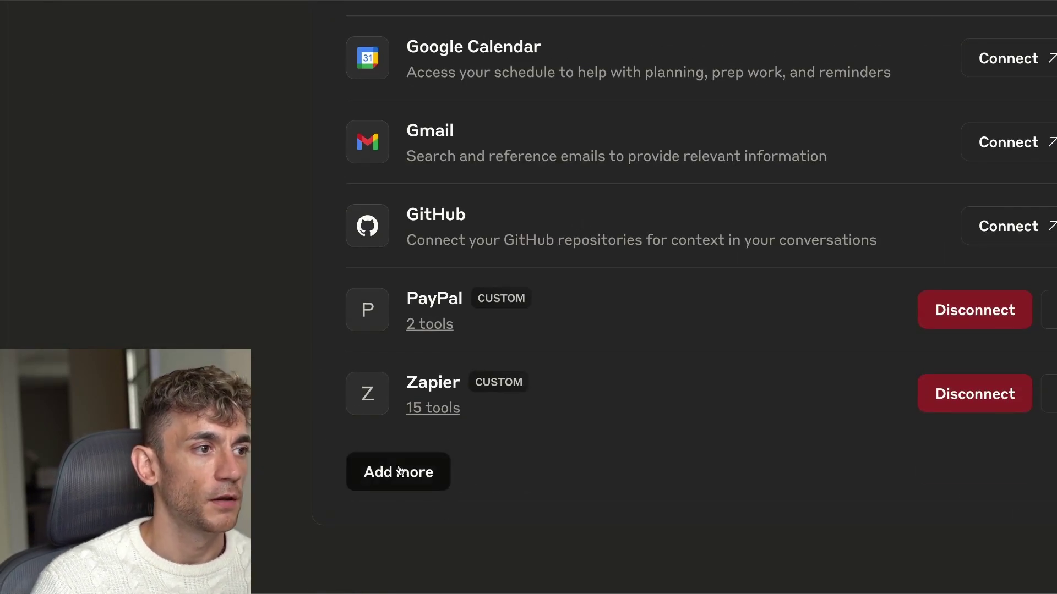
left_click(401, 471)
left_click(408, 326)
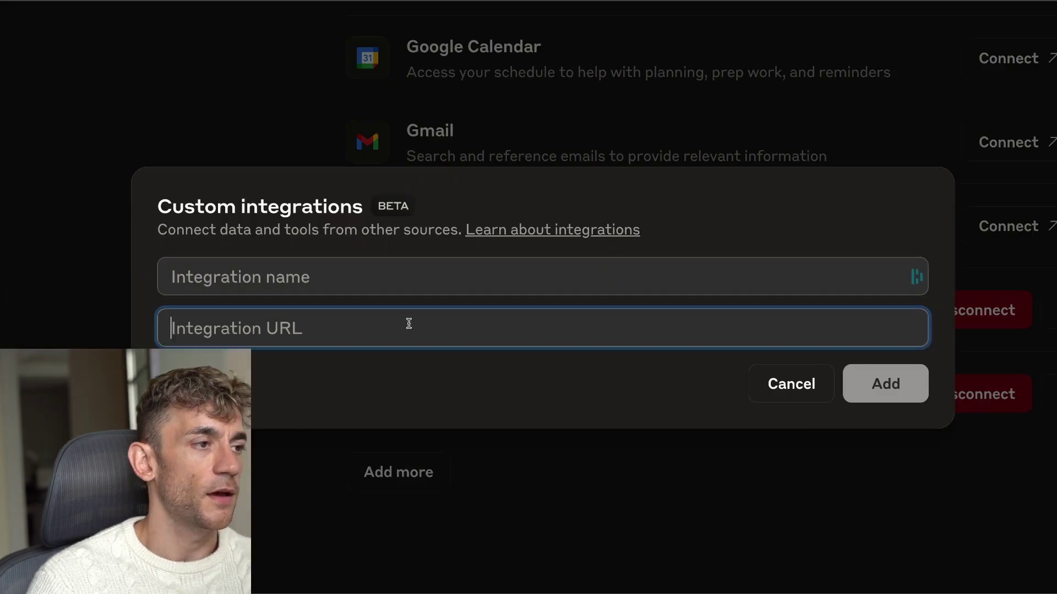
key("ctrl+v")
left_click(404, 280)
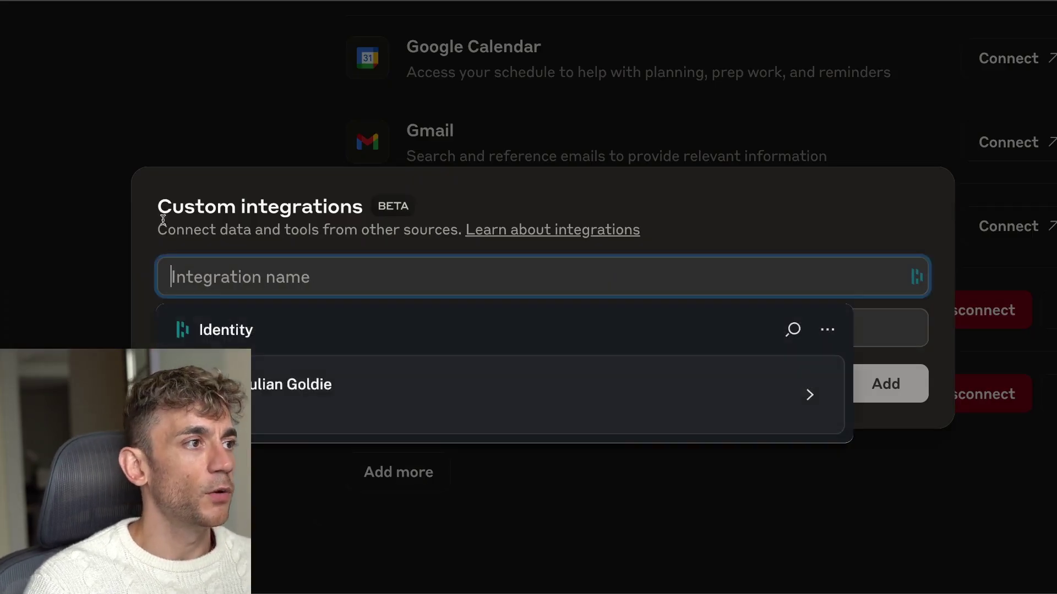
left_click(297, 257)
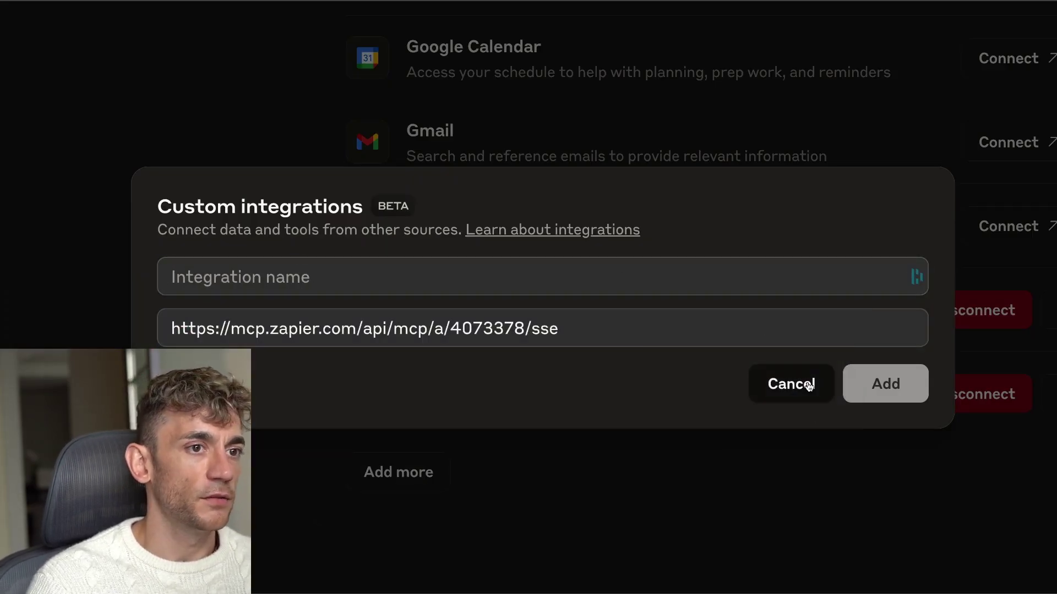
left_click(798, 383)
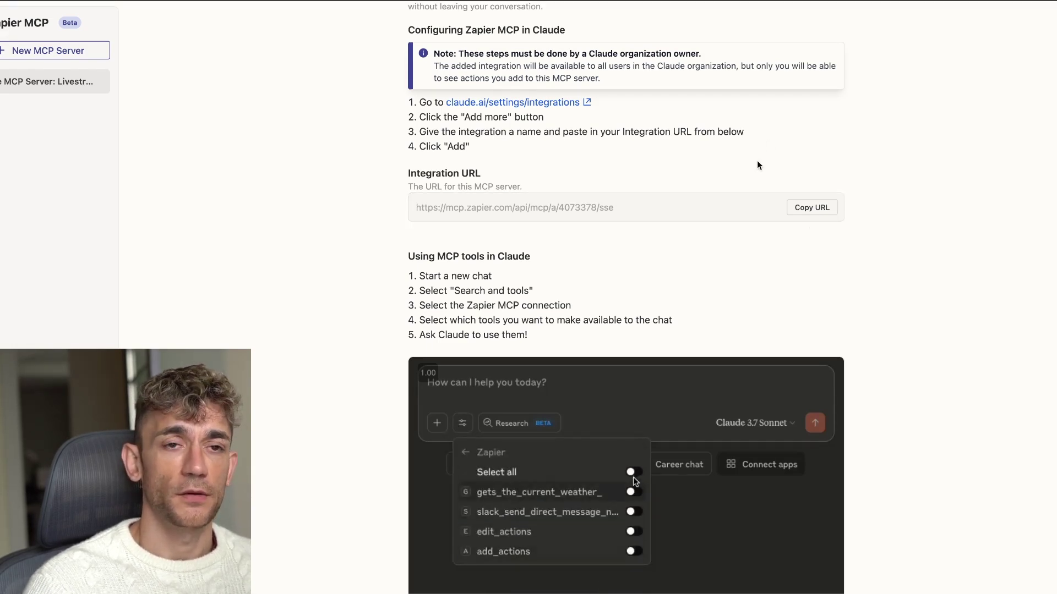
- Review the Zapier MCP setup instructions, then inspect the search options and PayPal tools available in a new Claude chat
scroll(561, 331, "down", 2)
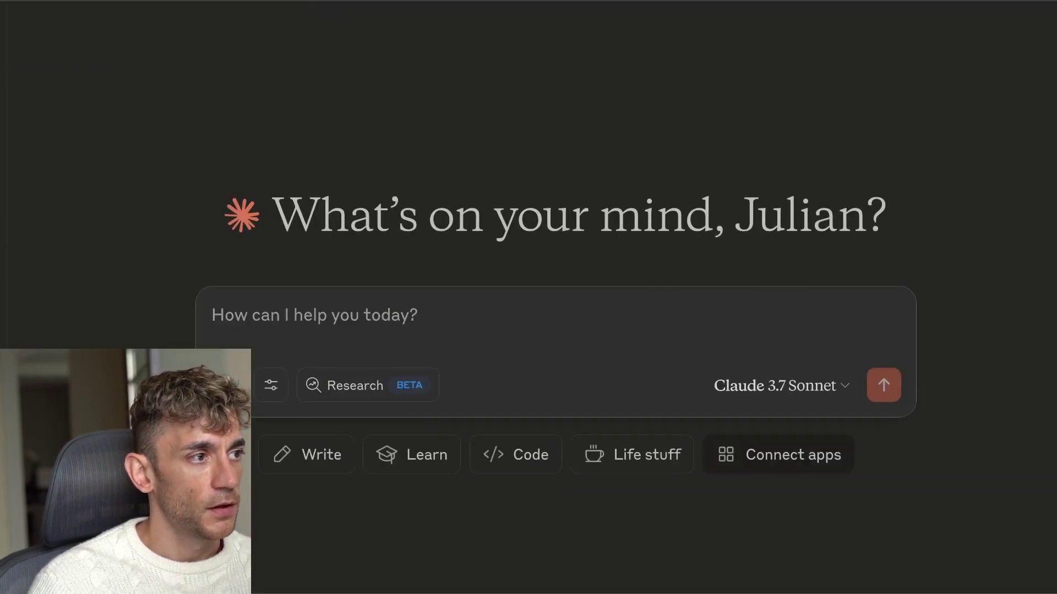
left_click(273, 384)
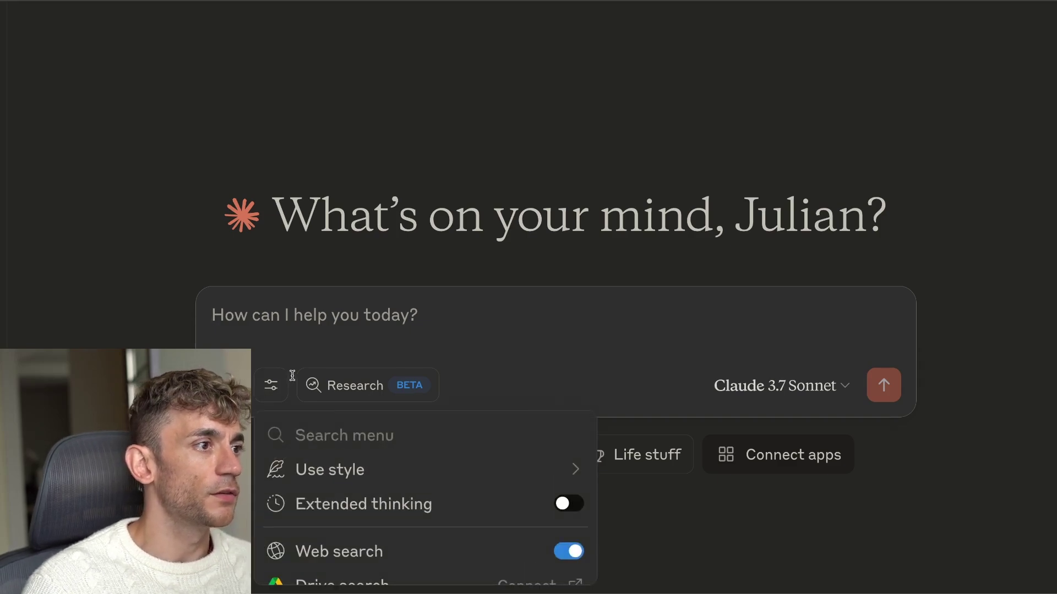
scroll(396, 516, "down", 5)
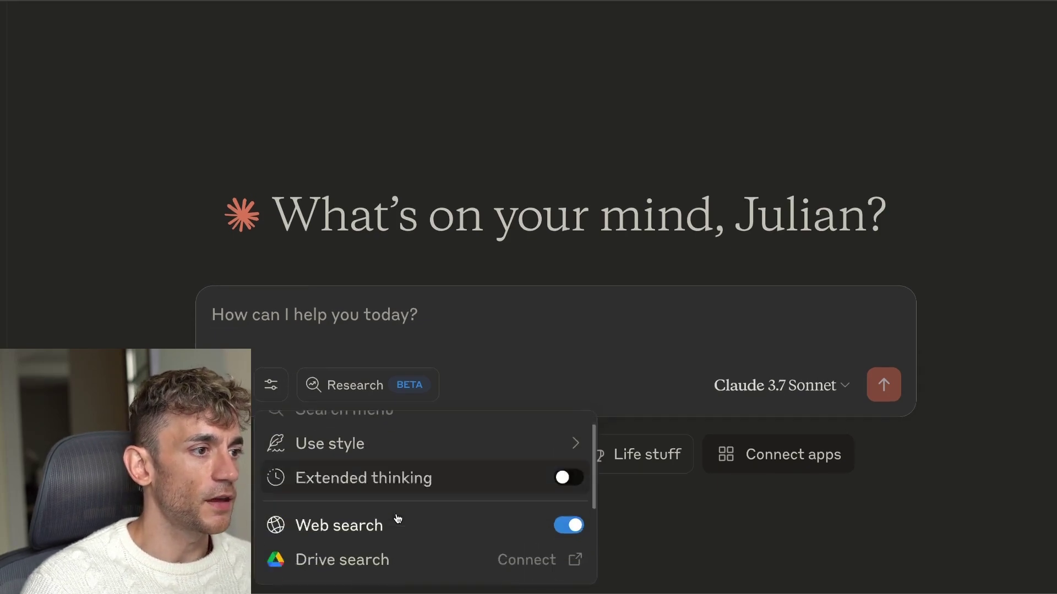
scroll(428, 483, "up", 2)
scroll(428, 483, "up", 1)
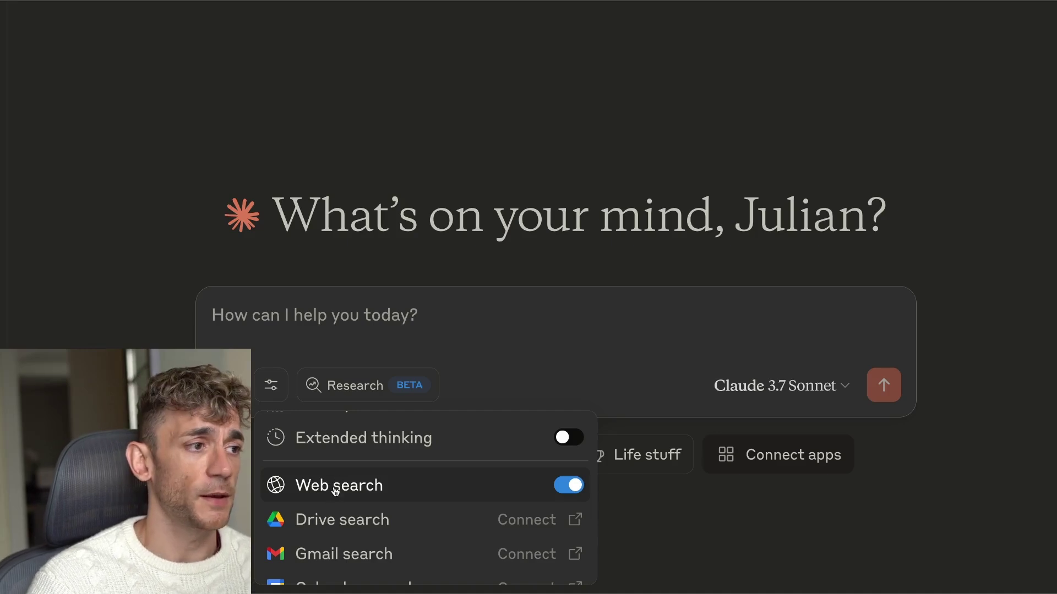
scroll(512, 487, "down", 3)
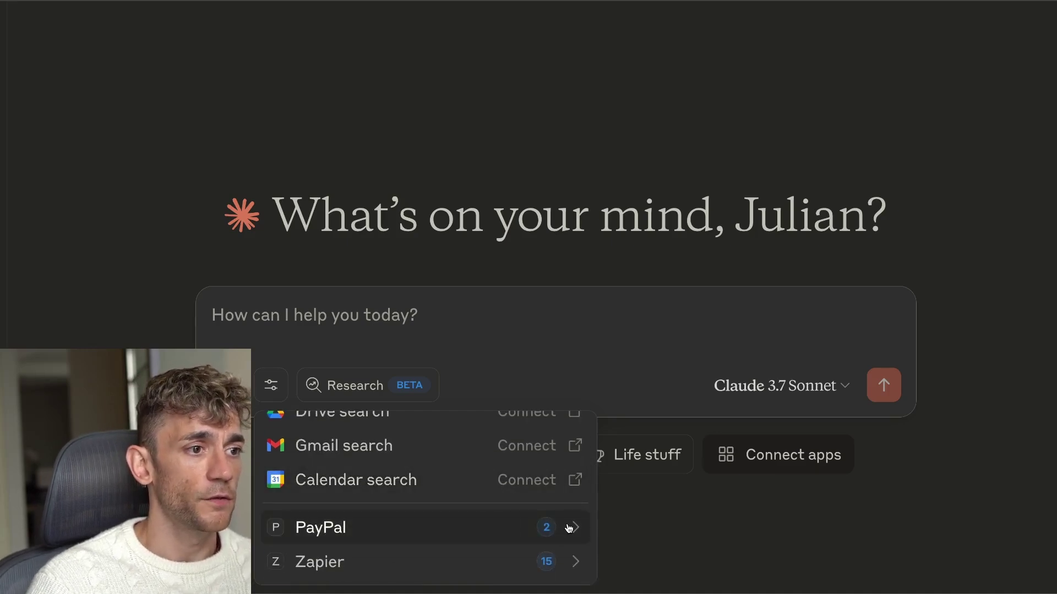
left_click(573, 529)
left_click(275, 434)
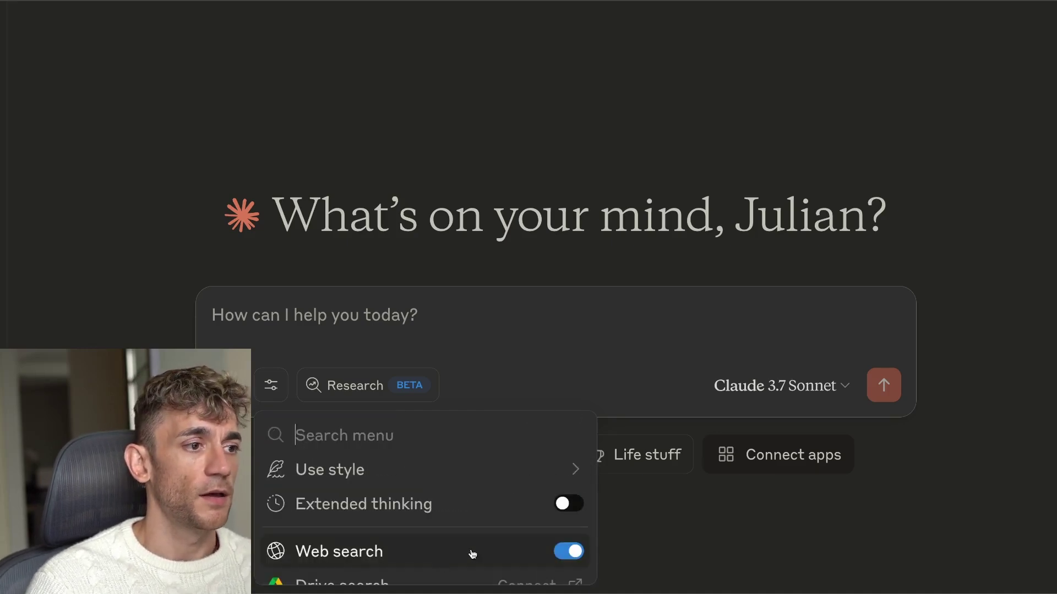
- Examine the full list of enabled Zapier tools for the new chat, then close the list
scroll(490, 545, "down", 3)
left_click(562, 573)
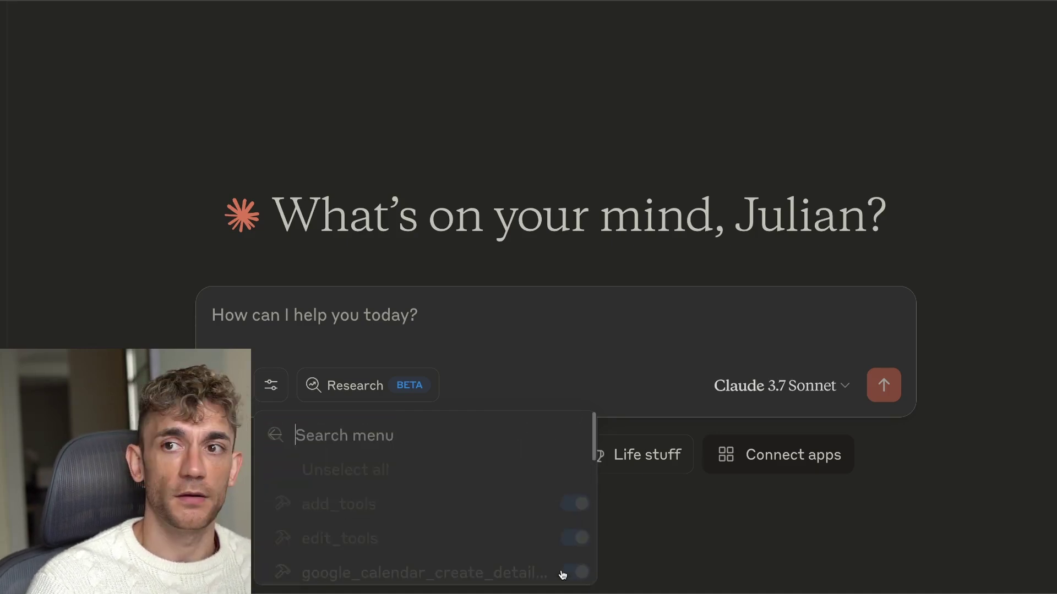
key("ctrl+minus")
key("ctrl+minus")
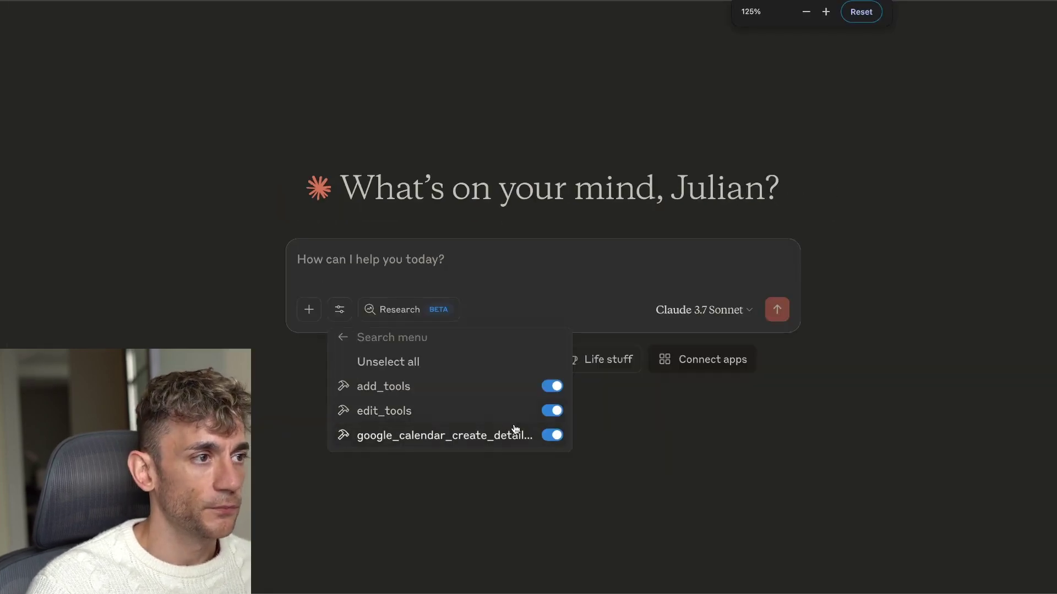
scroll(411, 369, "down", 3)
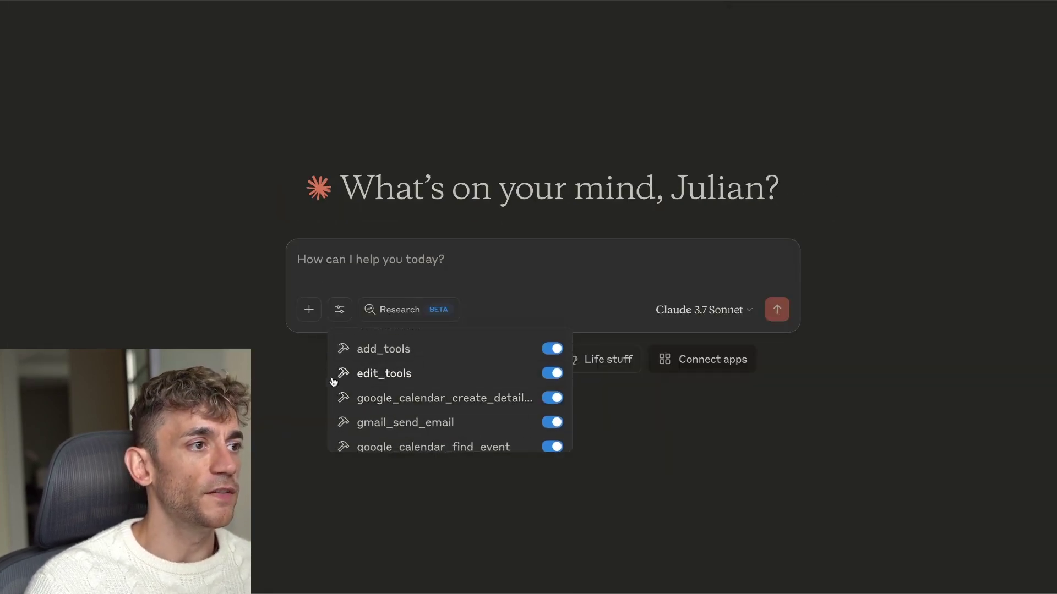
scroll(387, 395, "down", 5)
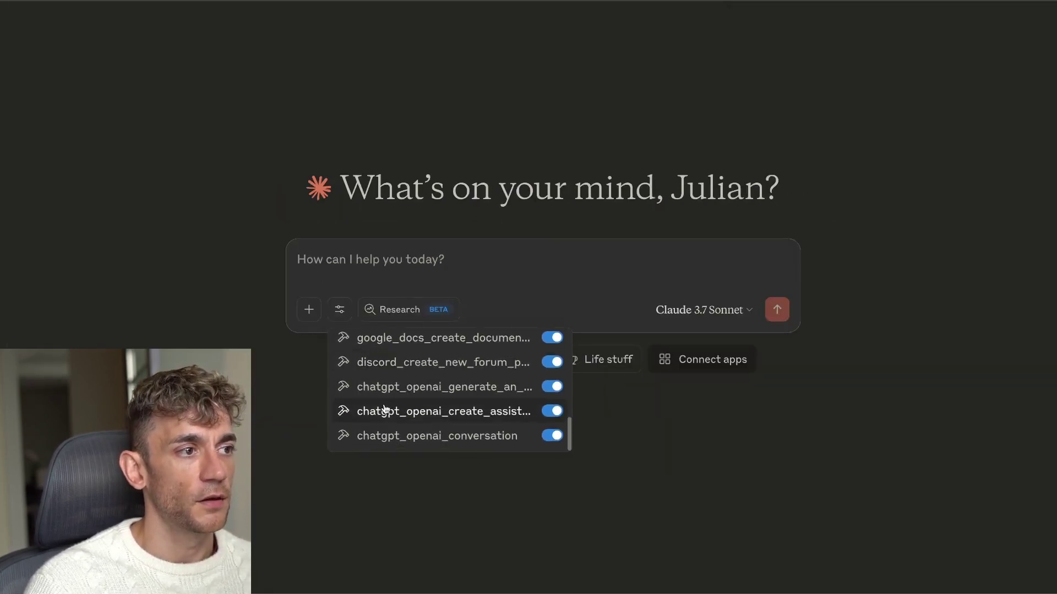
scroll(400, 422, "up", 10)
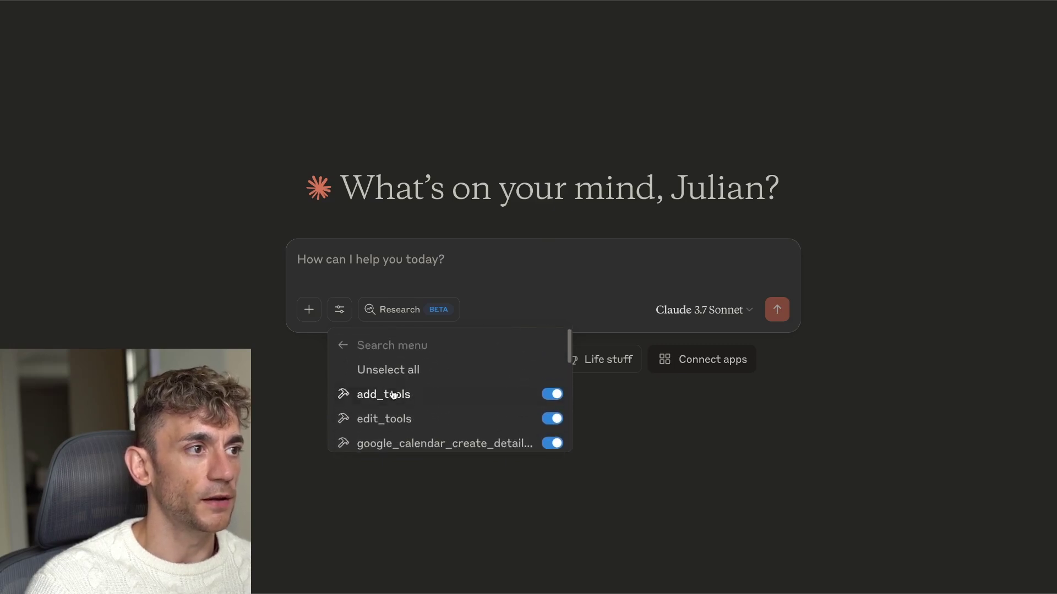
left_click(292, 360)
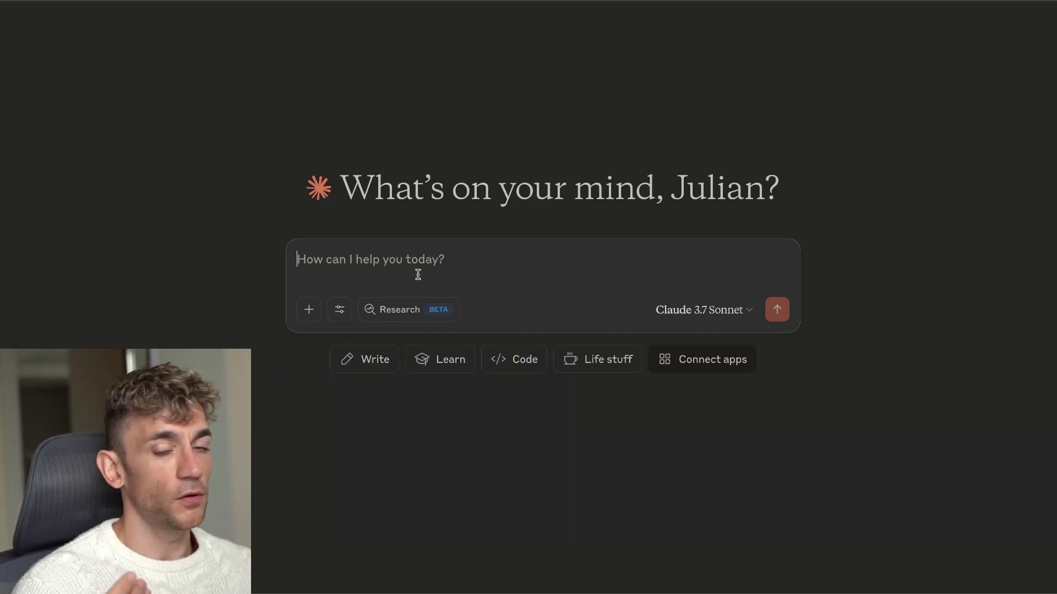
- Send Claude the prompt "create an image of a cat eating biscuitinos"
type("crere")
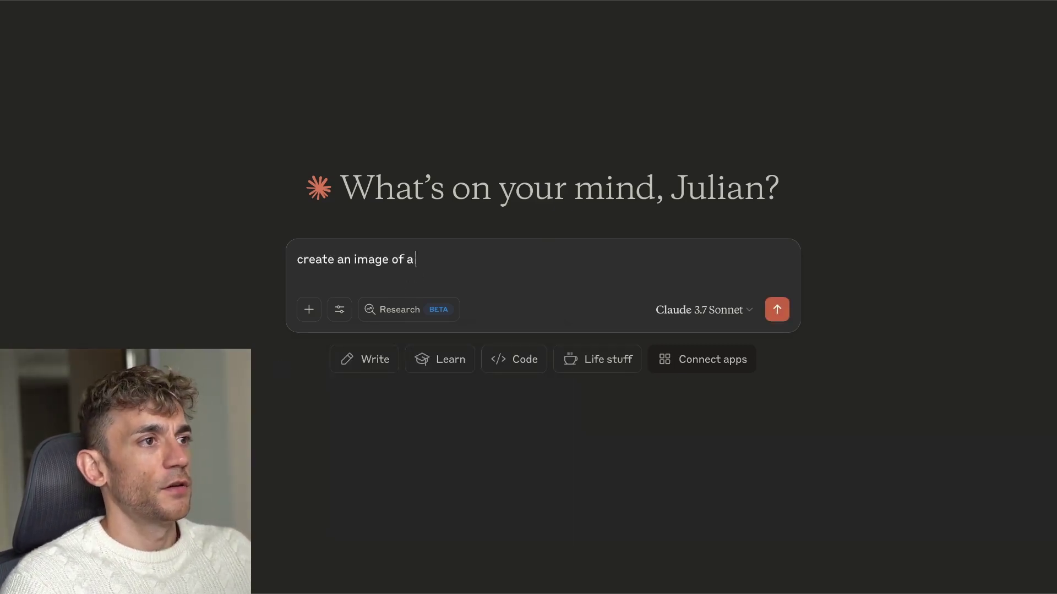
type("eating biscuit")
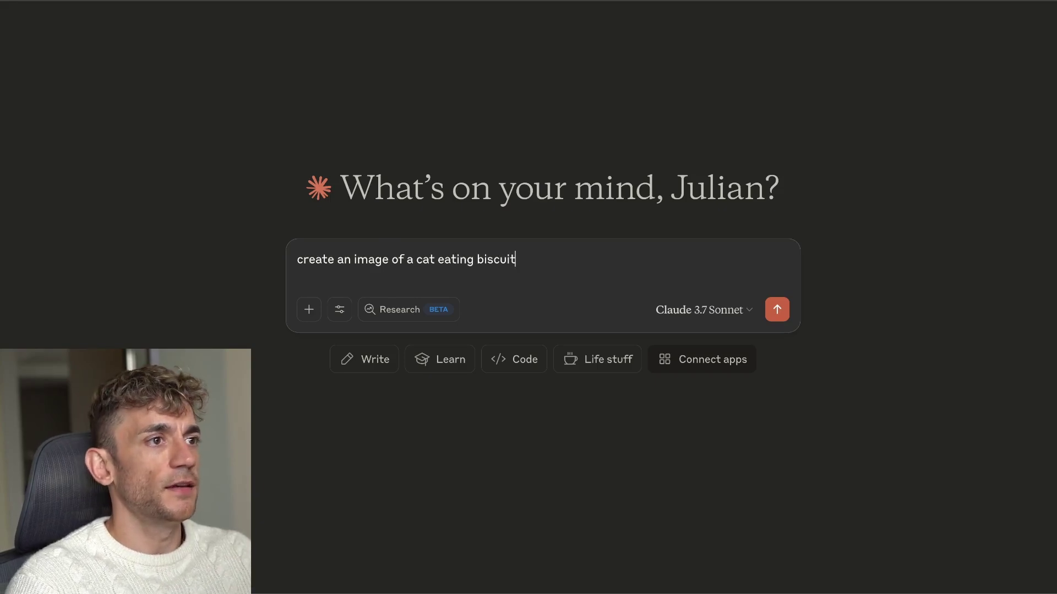
type("inos")
key("Return")
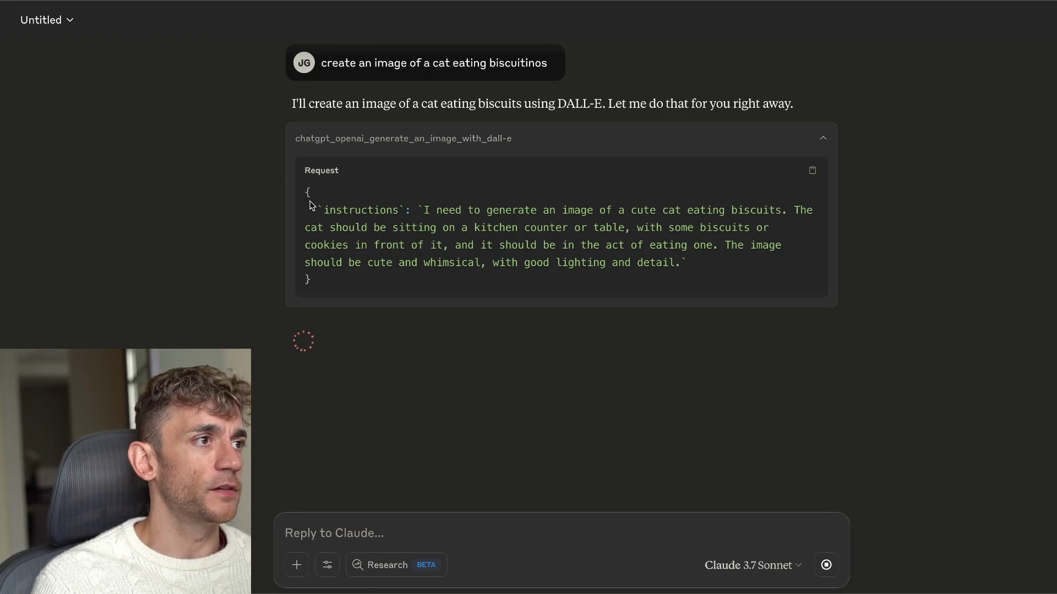
- Highlight and read the instructions in the DALL-E image generation request, then clear the selection
left_click_drag(310, 206, 734, 287)
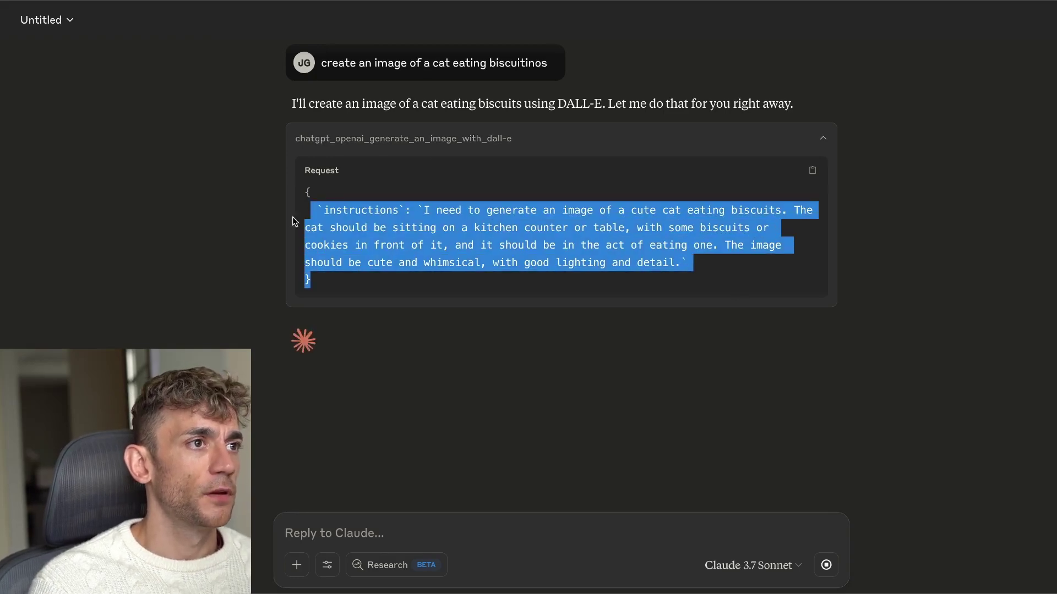
left_click(432, 240)
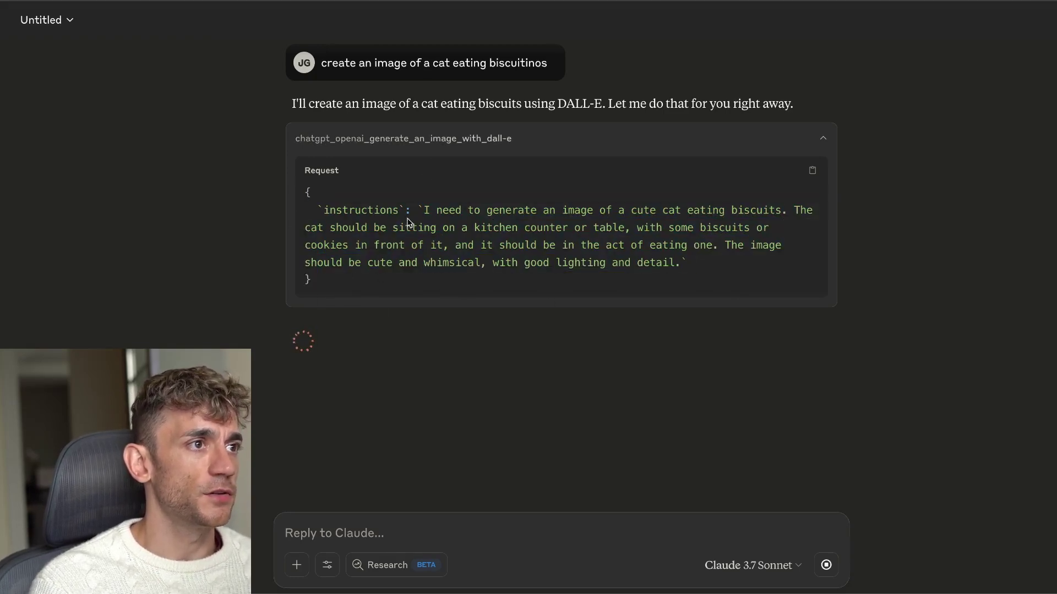
left_click_drag(418, 210, 431, 251)
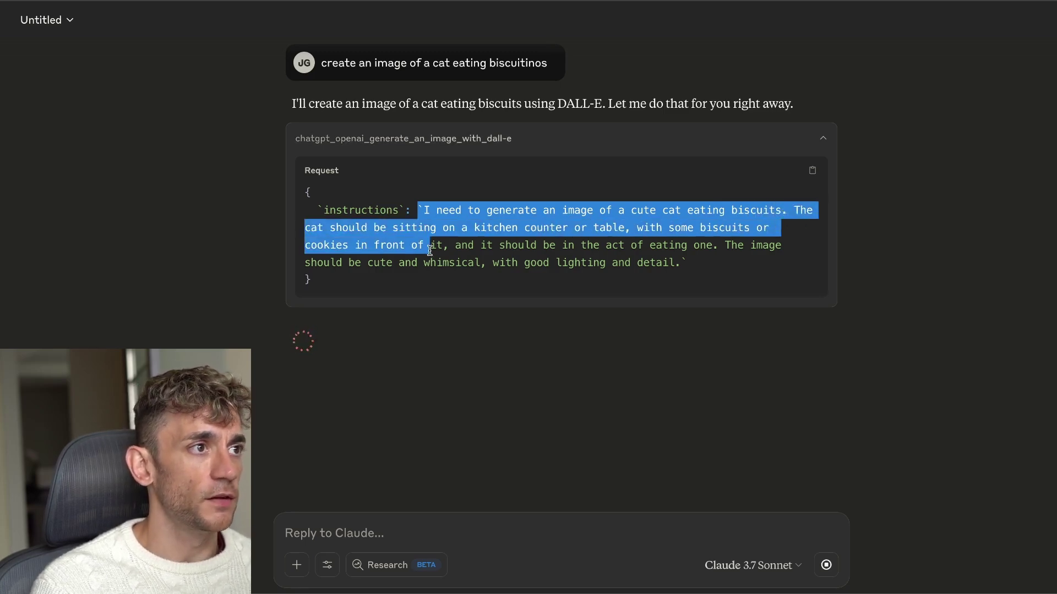
triple_click(350, 262)
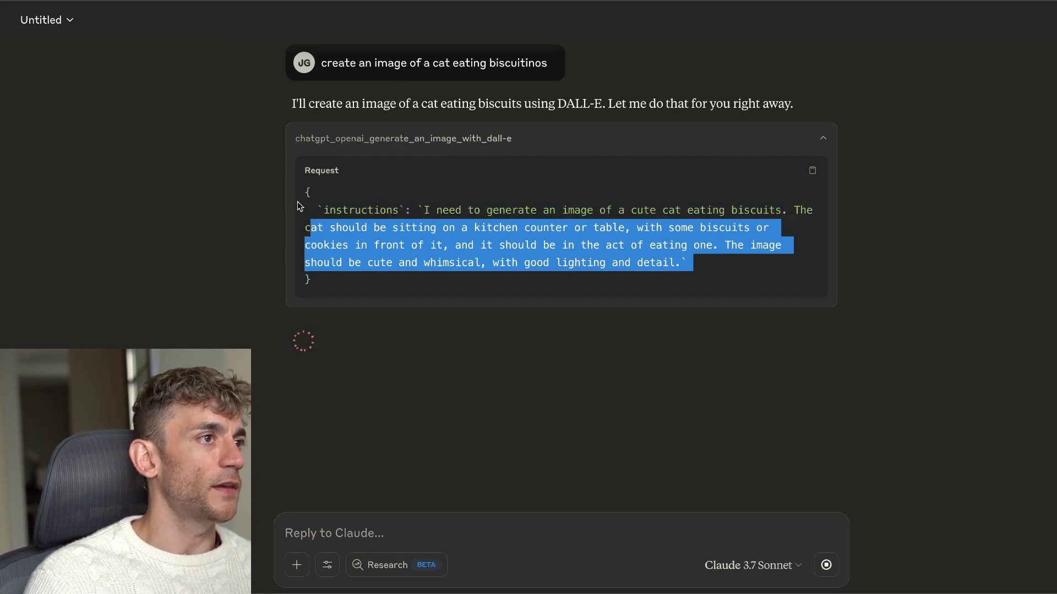
left_click_drag(298, 202, 458, 279)
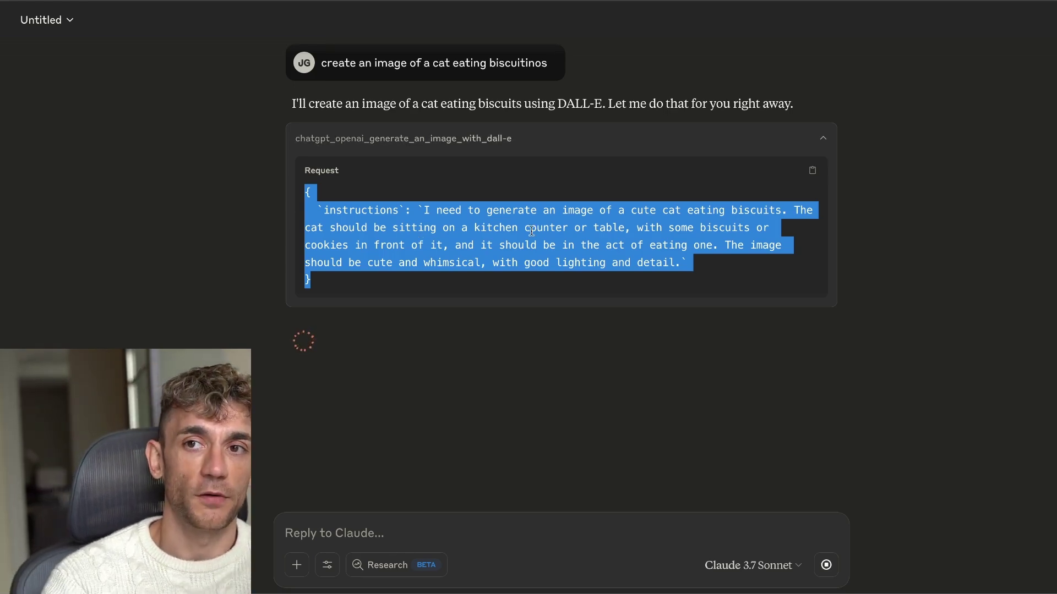
mouse_move(570, 575)
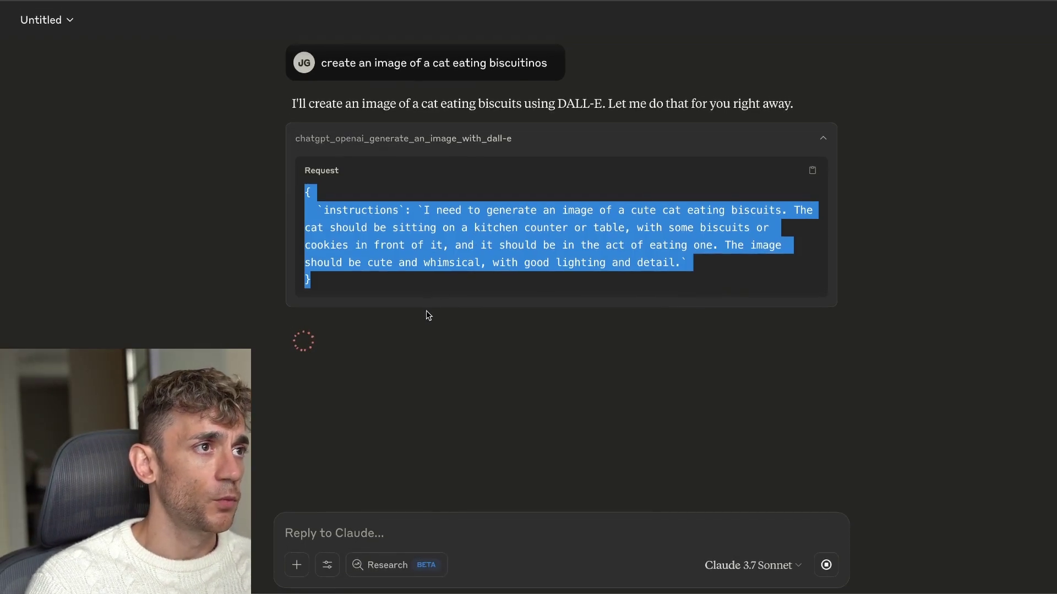
left_click(419, 243)
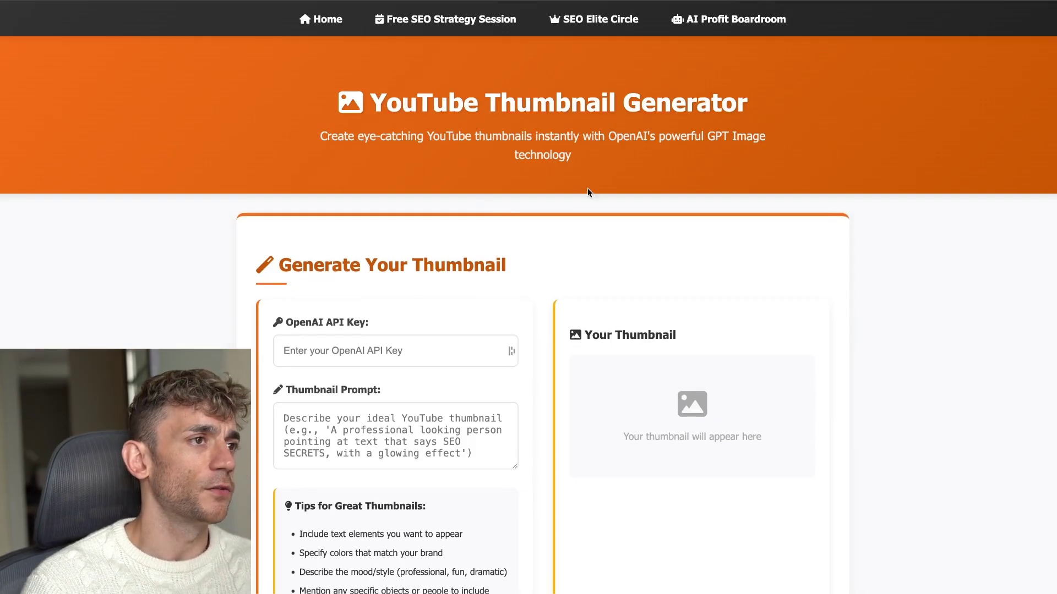
- Switch to the YouTube Thumbnail Generator page and look over its API key, prompt and thumbnail sections
scroll(603, 227, "down", 3)
left_click(424, 156)
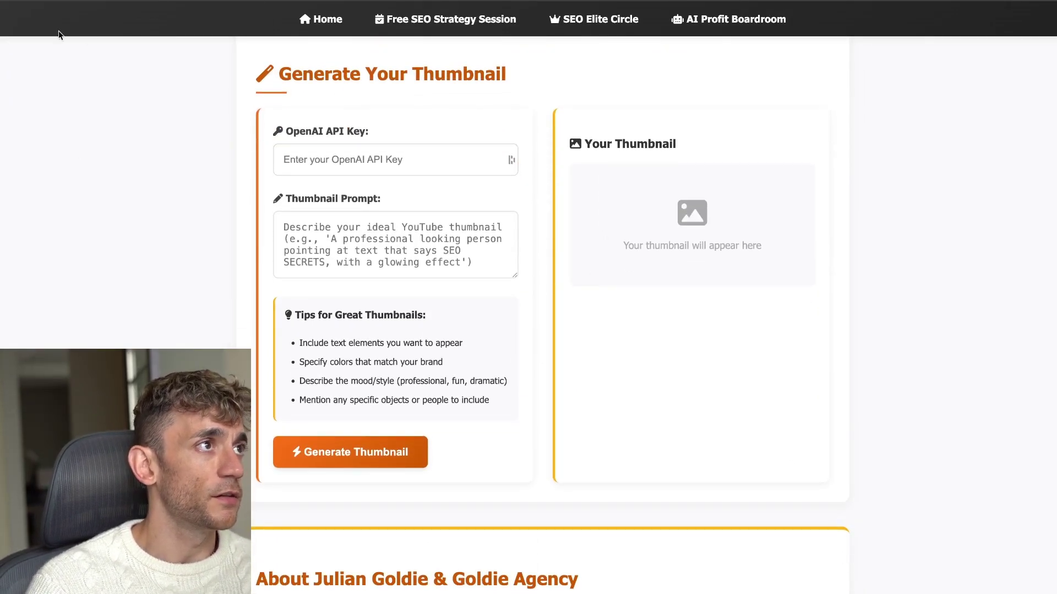
left_click(389, 269)
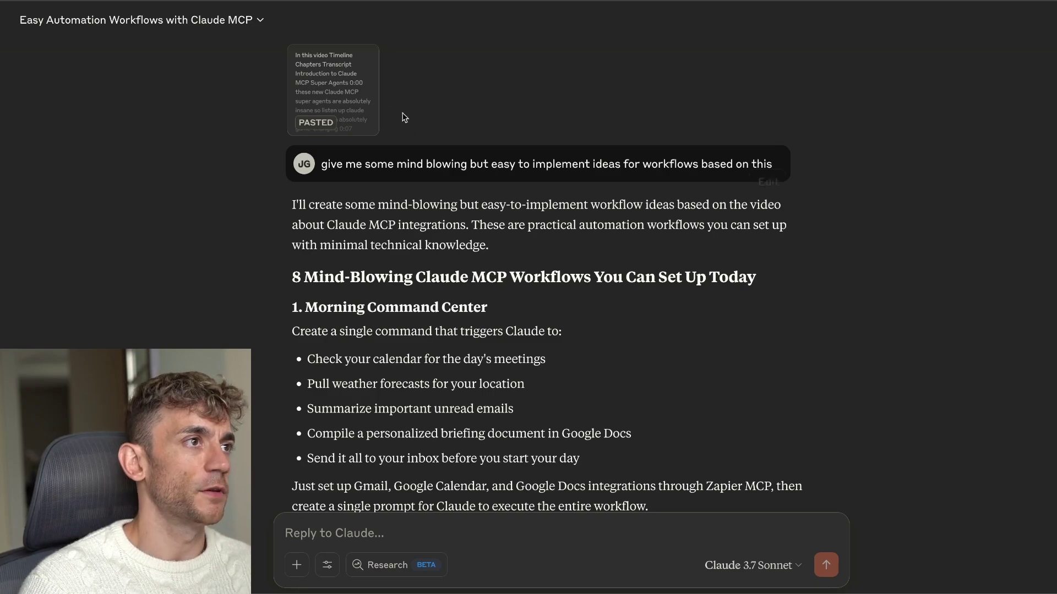
- Open the pasted video transcript in the "Easy Automation Workflows with Claude MCP" chat, skim it, and close it
left_click(355, 81)
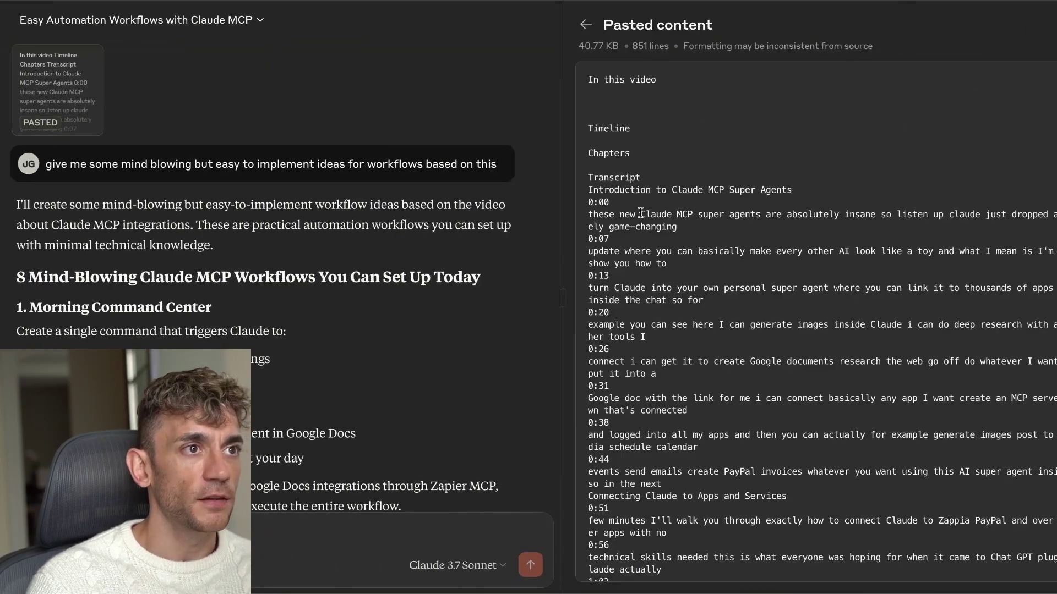
scroll(640, 213, "down", 20)
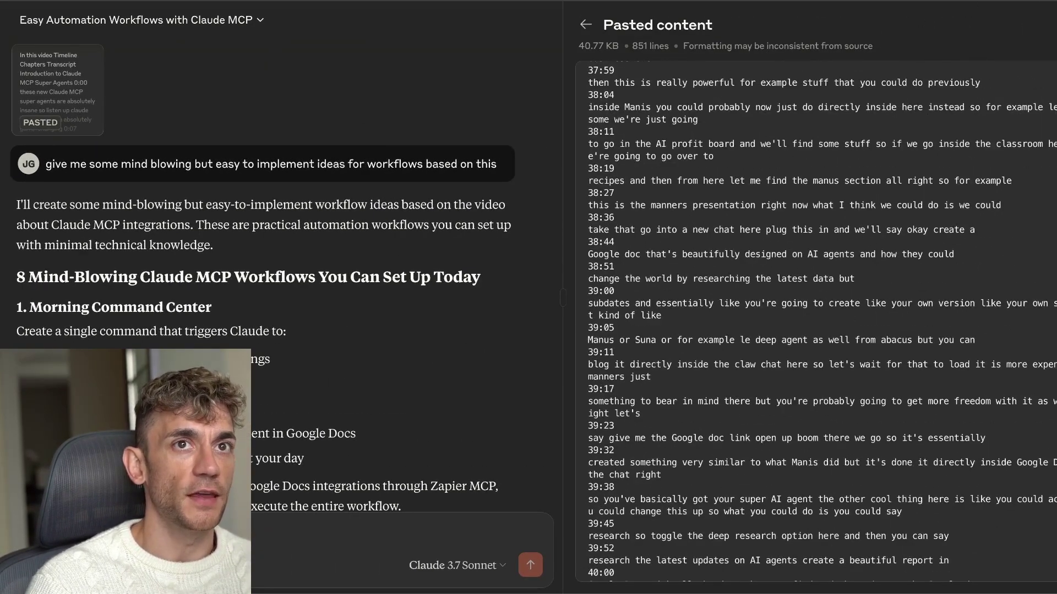
key("Escape")
- Highlight the start of the Claude MCP workflow ideas and enlarge the page to 175% for reading
scroll(327, 300, "down", 3)
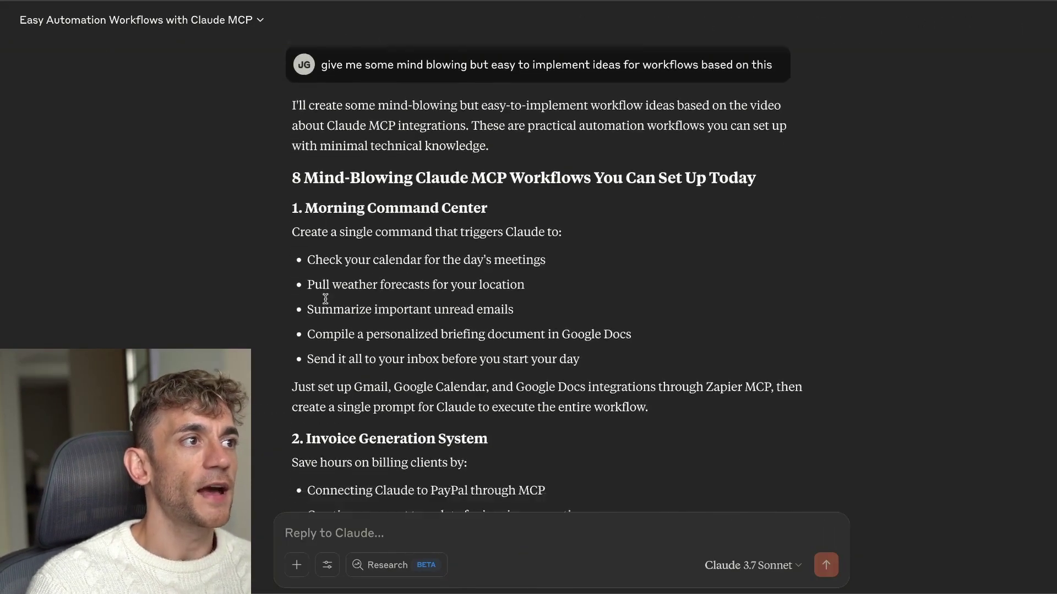
left_click_drag(286, 122, 607, 396)
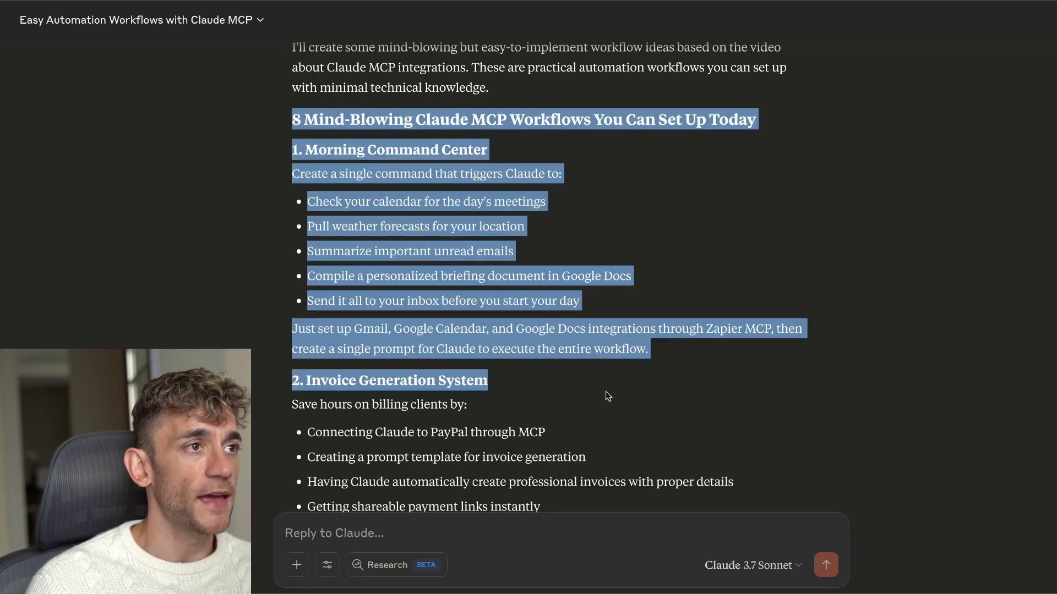
key("ctrl+plus")
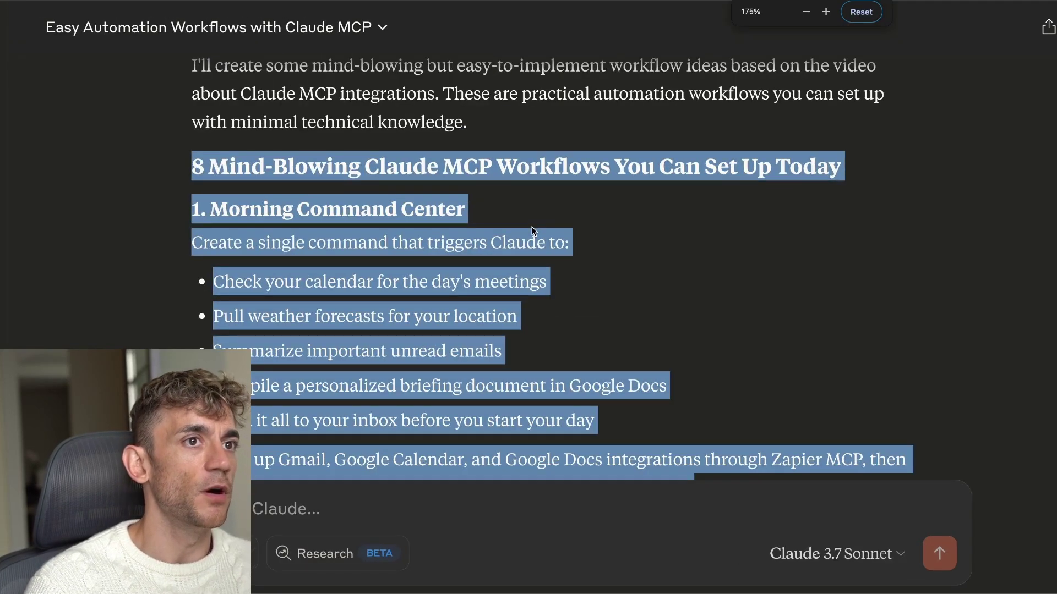
scroll(556, 245, "down", 3)
left_click(536, 247)
scroll(421, 173, "up", 1)
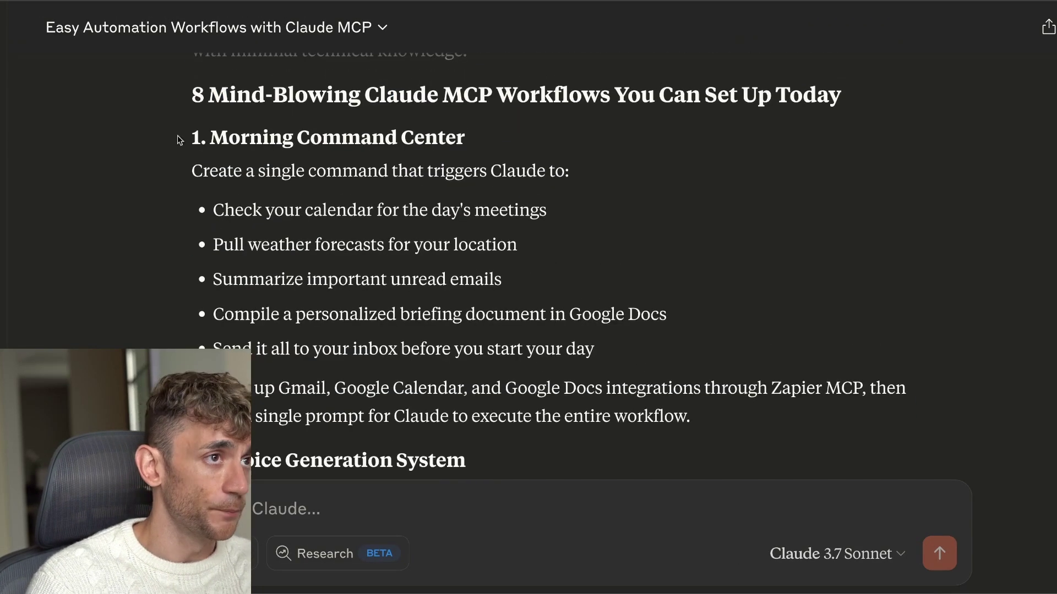
- Highlight the Morning Command Center heading and its five bullet points while reading, then clear the selection
left_click_drag(173, 172, 325, 175)
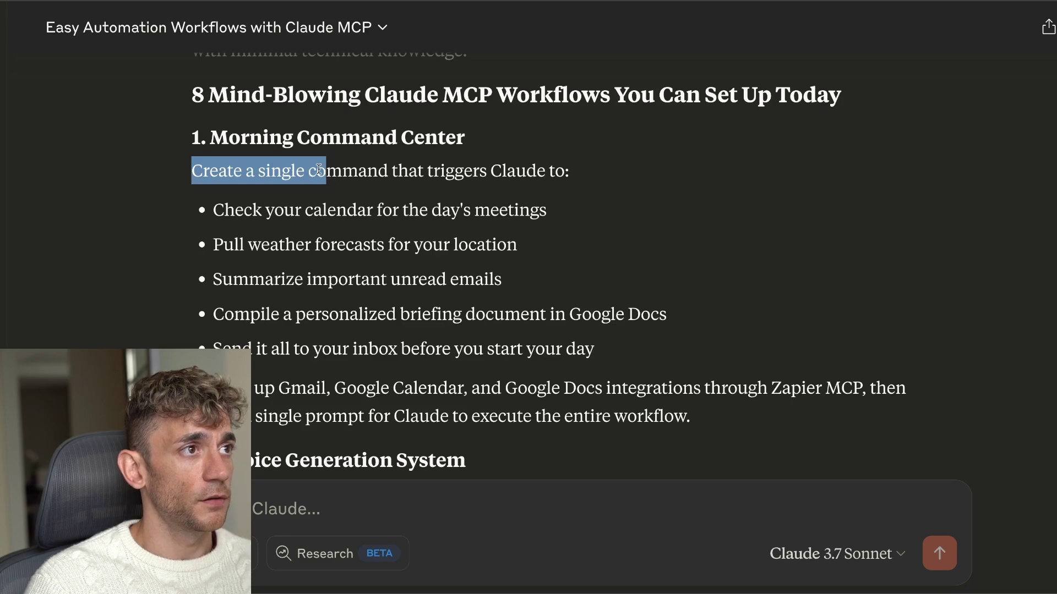
left_click(238, 142)
left_click_drag(199, 136, 448, 152)
left_click(365, 161)
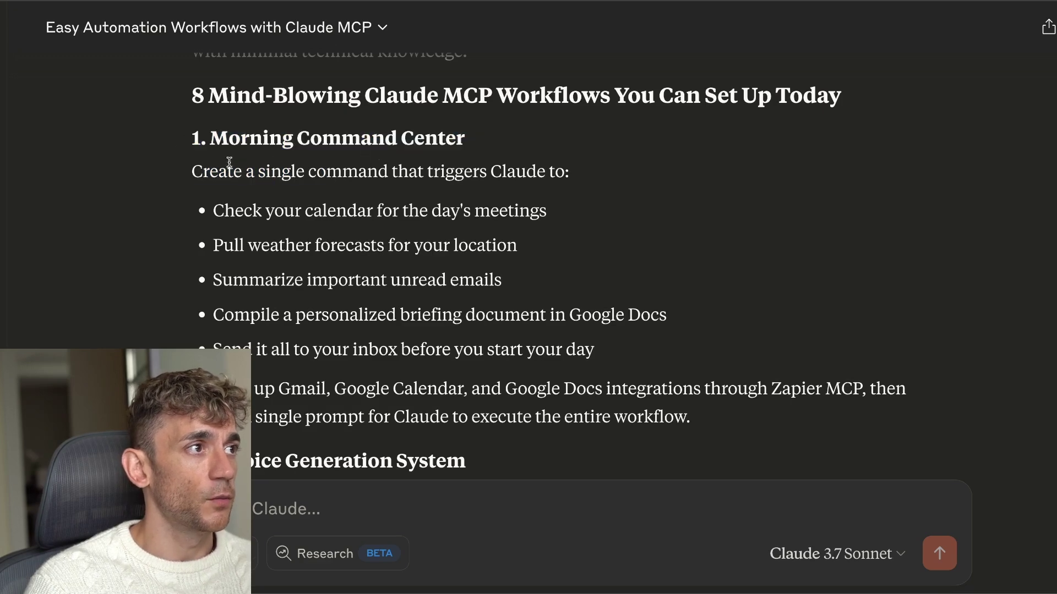
left_click_drag(213, 211, 556, 277)
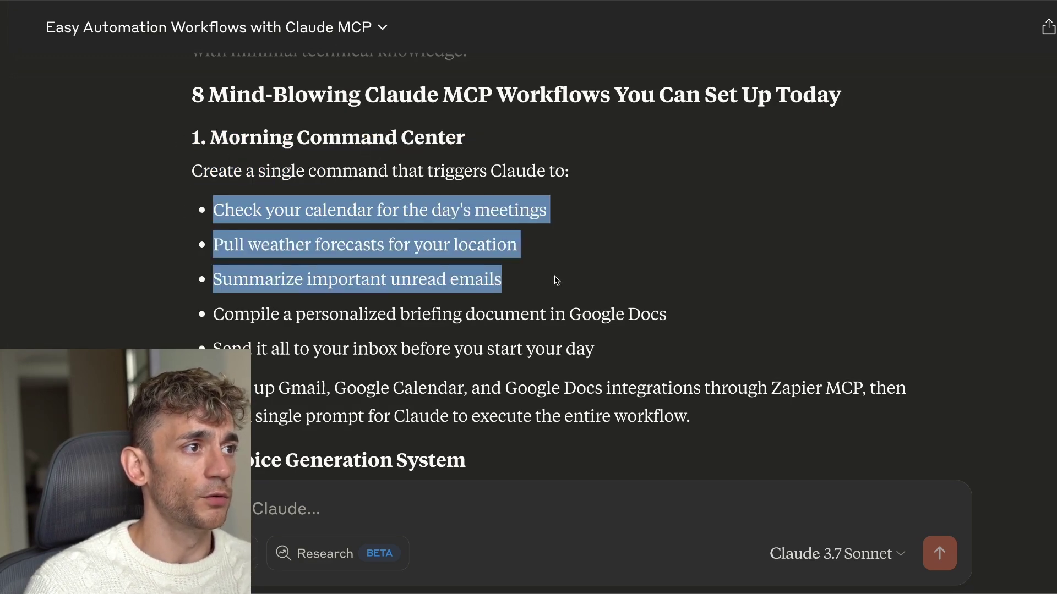
left_click_drag(619, 294, 736, 338)
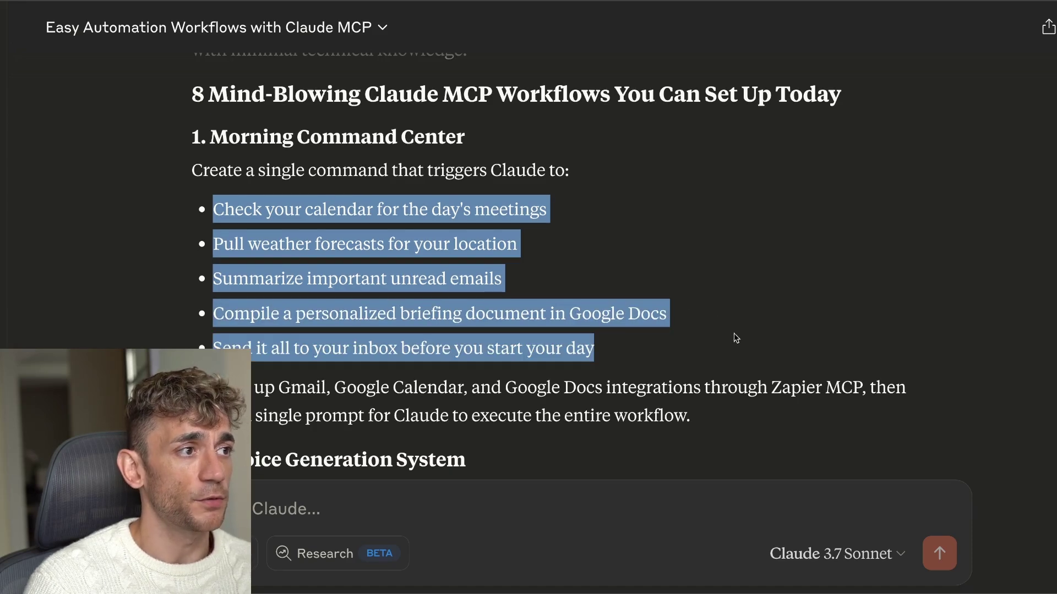
left_click(376, 320)
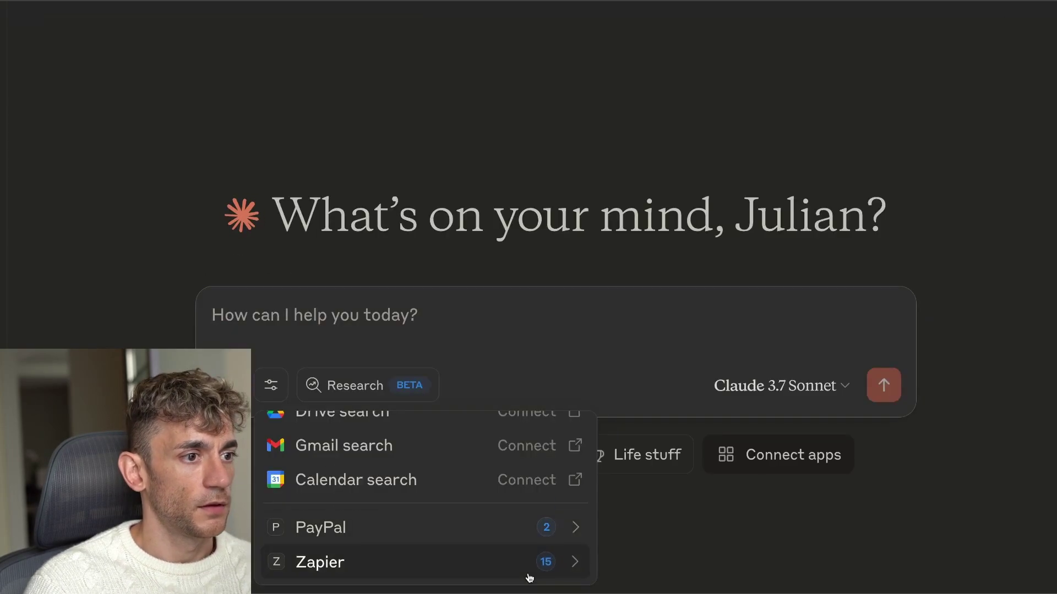
- Look through the list of Zapier tools enabled for the new chat, then close the list
left_click(529, 572)
scroll(482, 518, "down", 3)
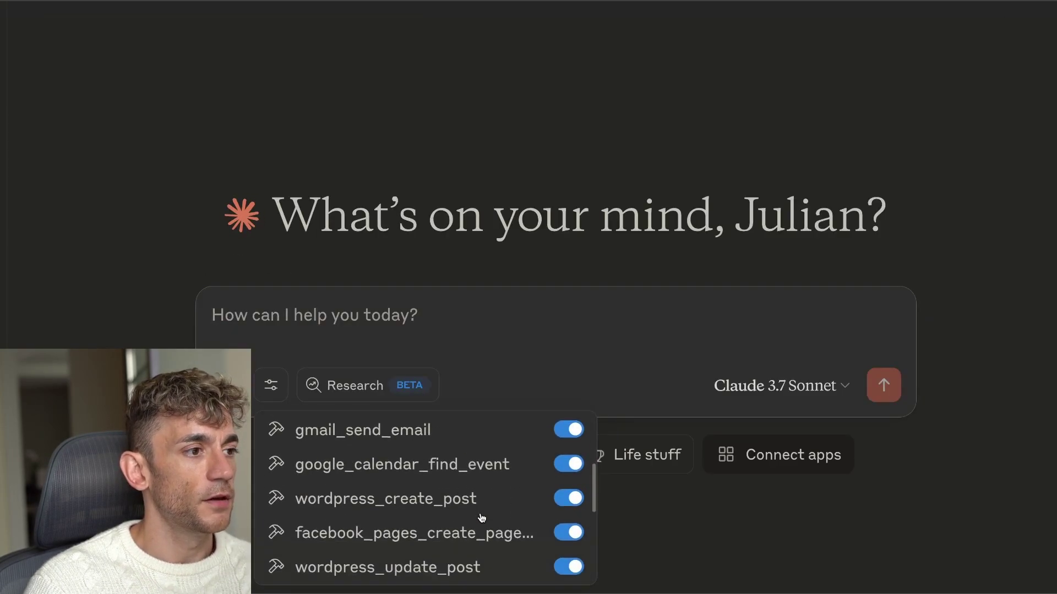
scroll(482, 518, "down", 5)
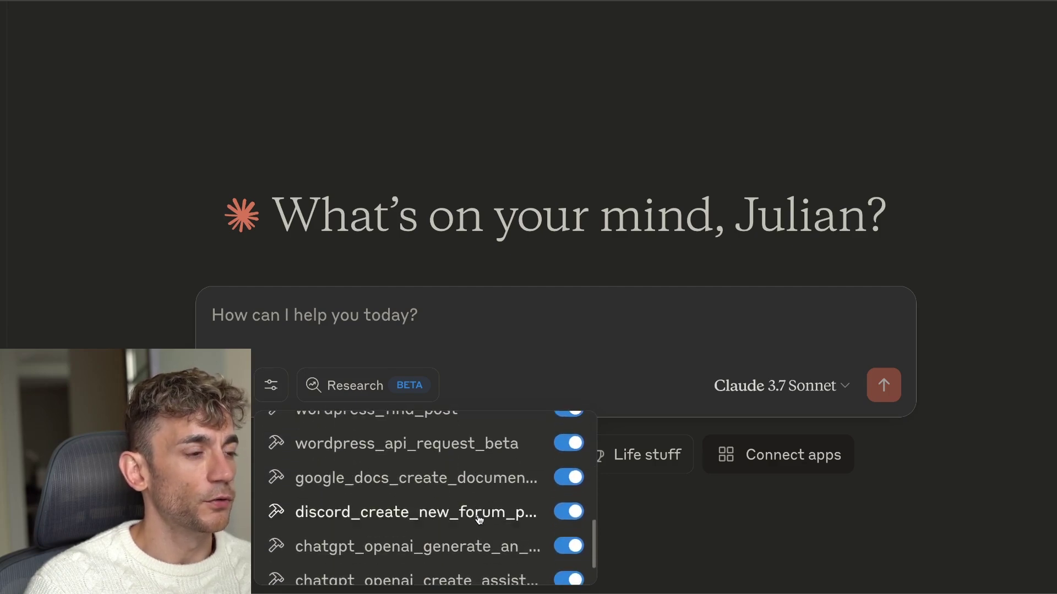
scroll(479, 519, "down", 1)
key("Escape")
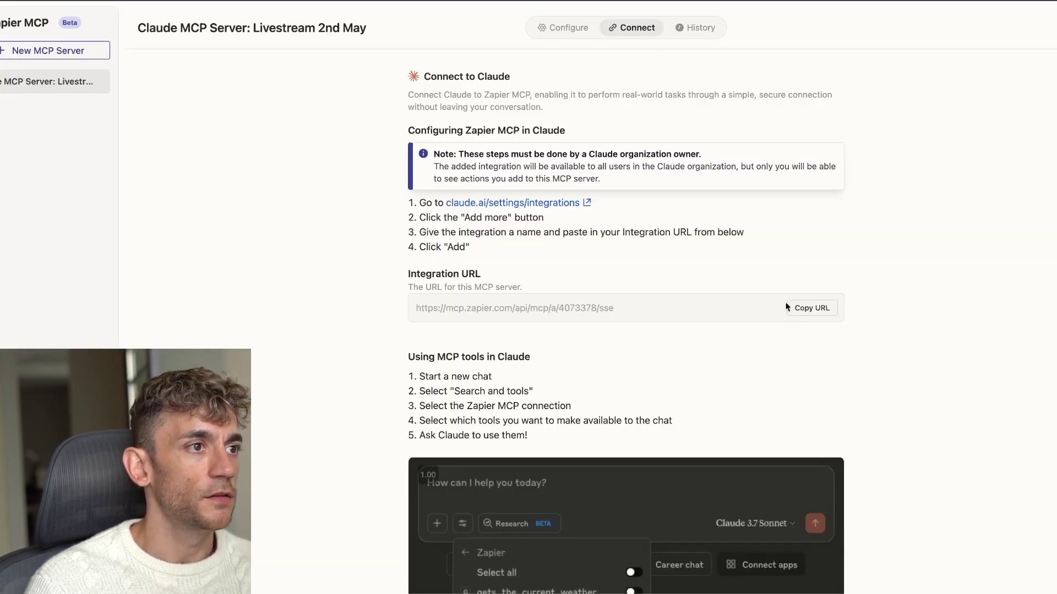
- Add the Gmail "Find Email" tool to the Zapier MCP server and save it with AI-generated values for the search fields
left_click(567, 29)
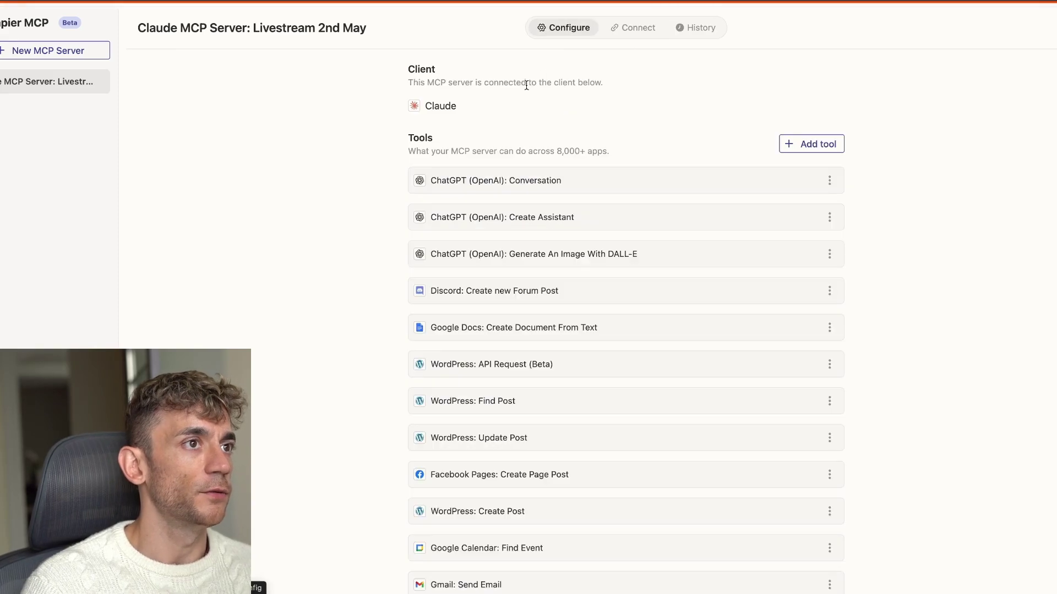
left_click(814, 142)
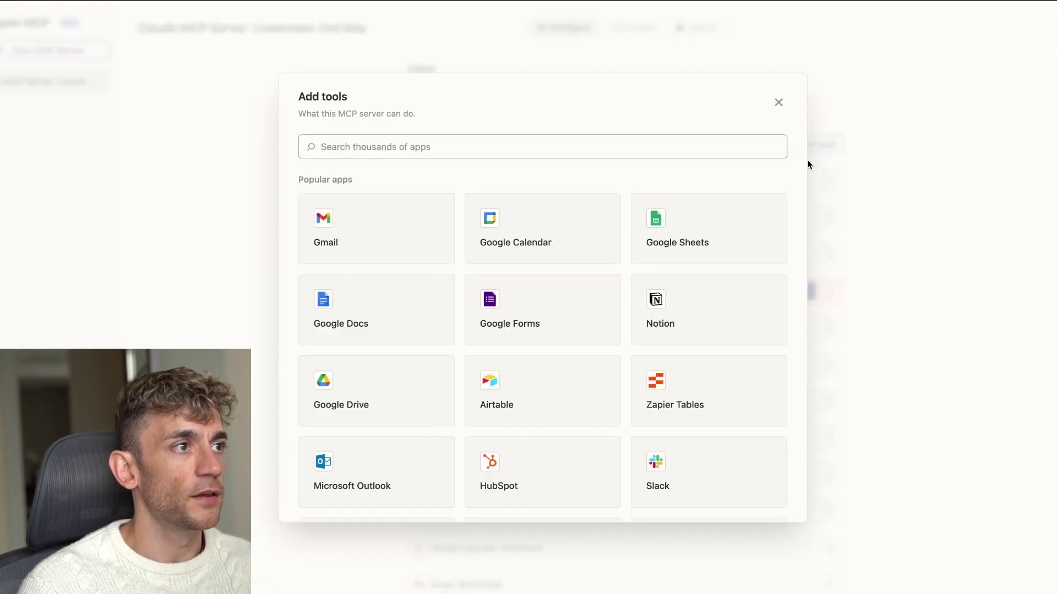
type("gmail")
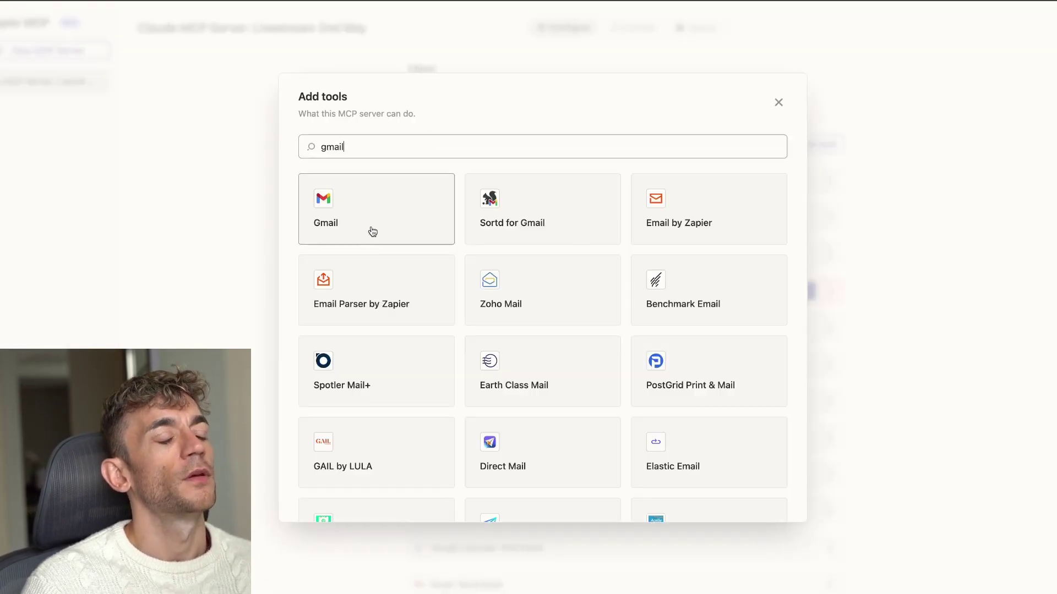
left_click(379, 216)
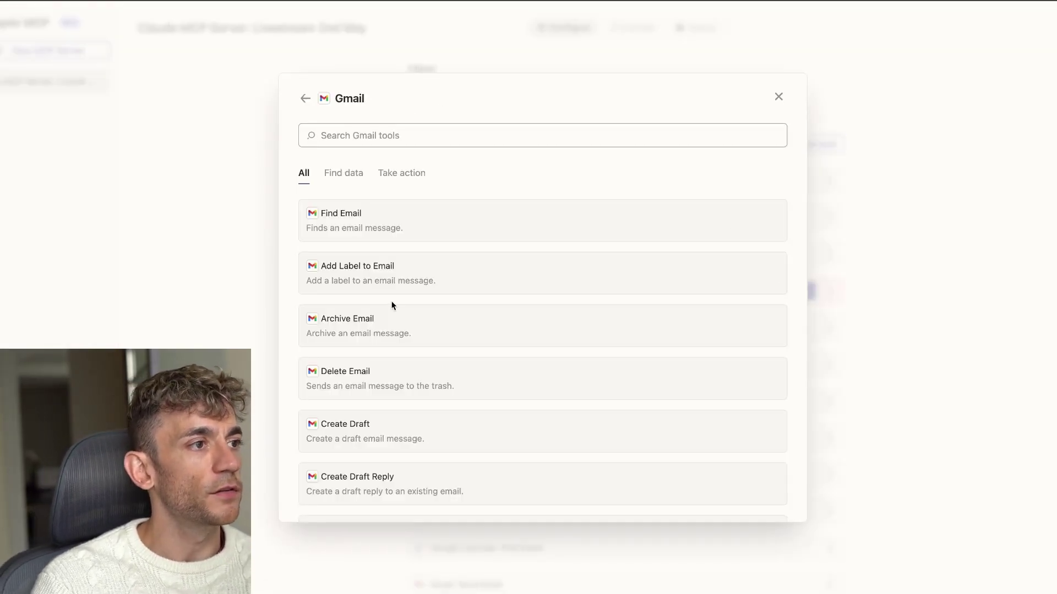
scroll(400, 309, "down", 3)
scroll(386, 319, "up", 3)
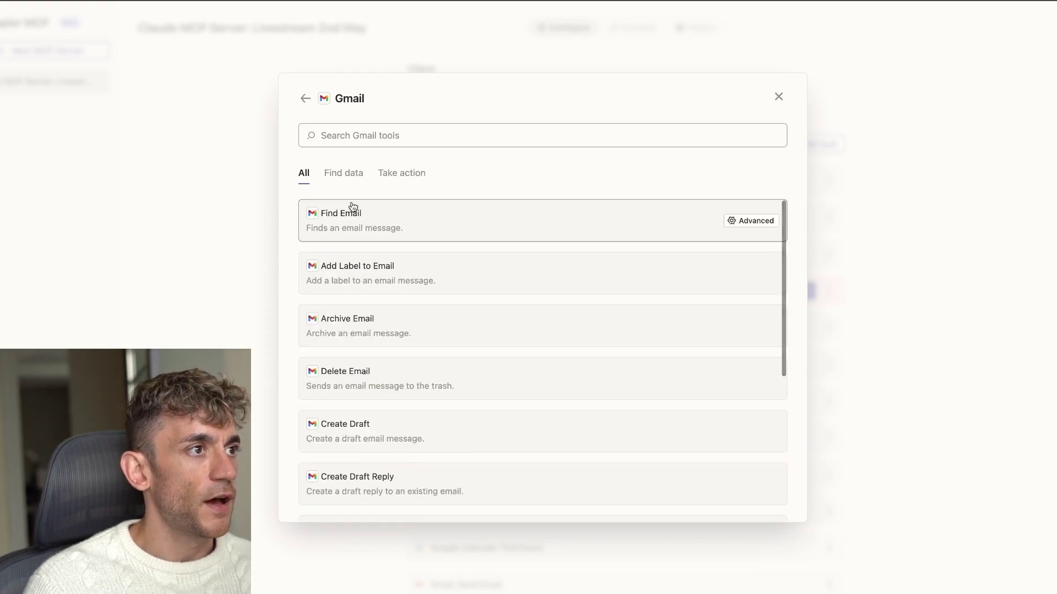
left_click(331, 216)
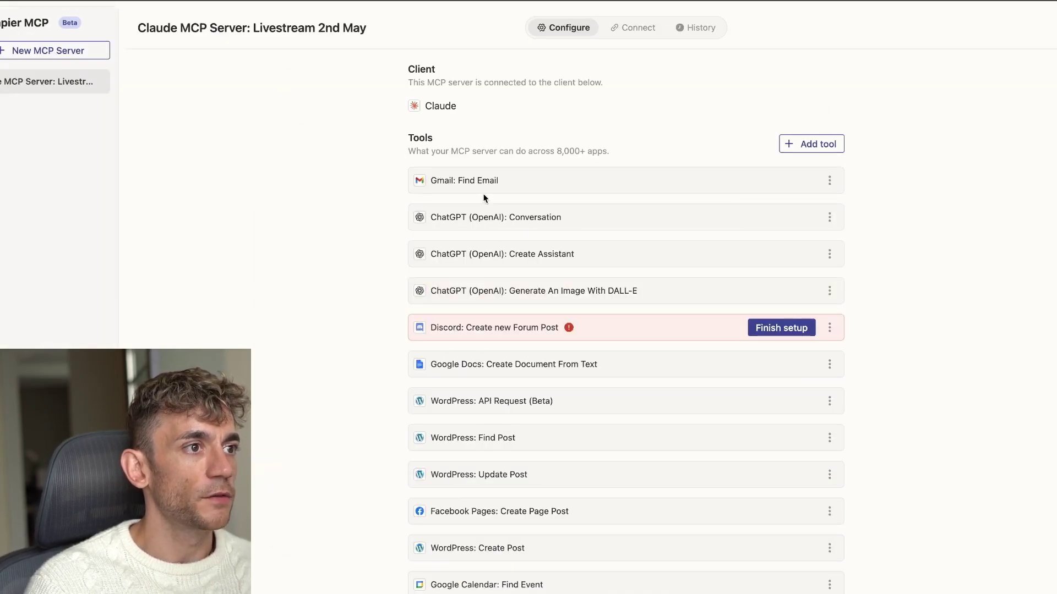
left_click(478, 182)
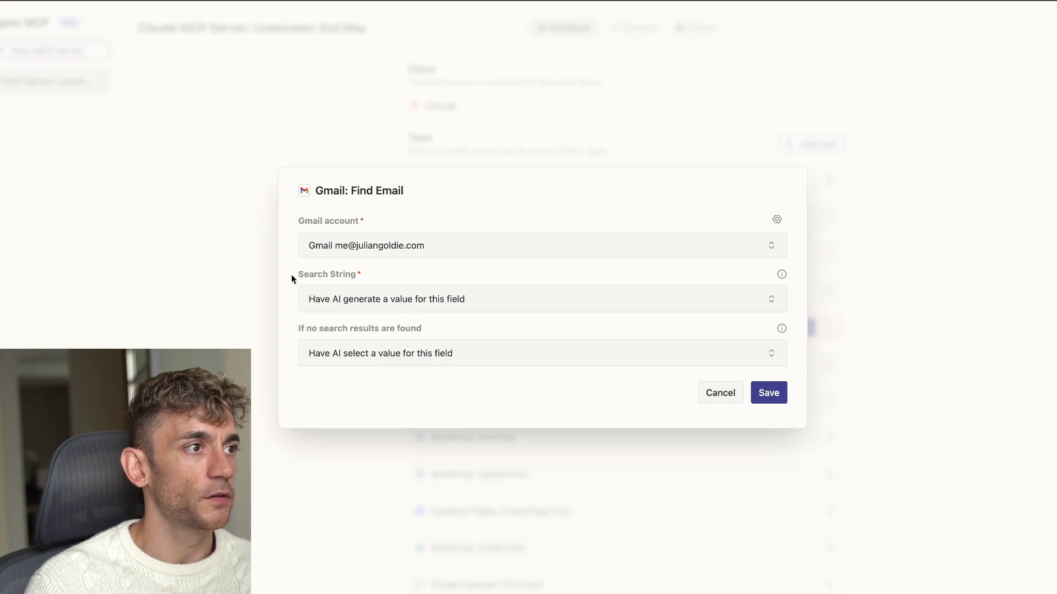
left_click(770, 391)
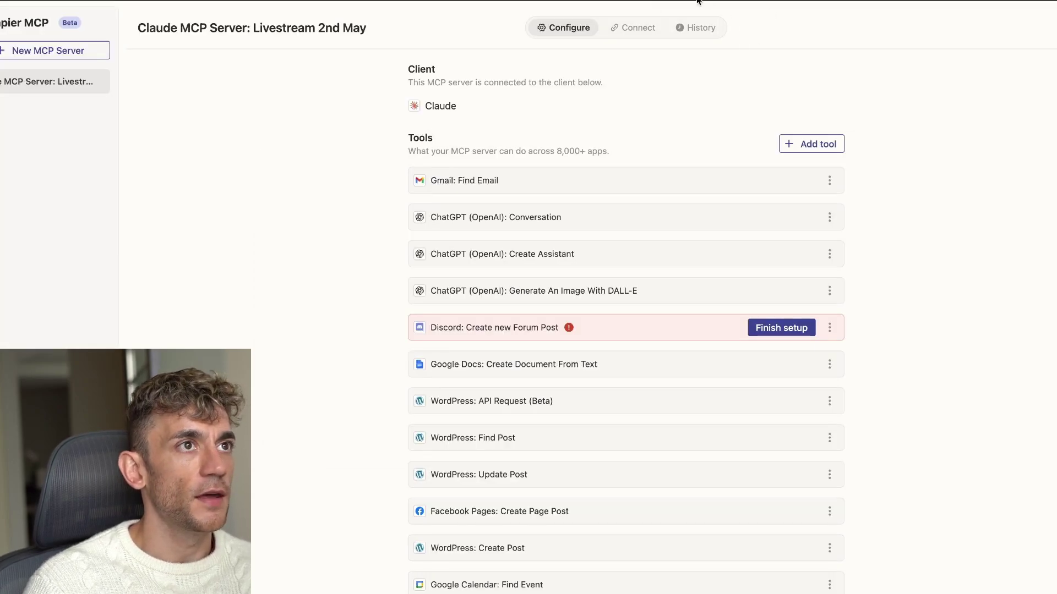
- Switch to Claude's integration settings, disconnect Zapier, reconnect it with access to the Zapier account allowed, and return to the settings
key("super+Tab")
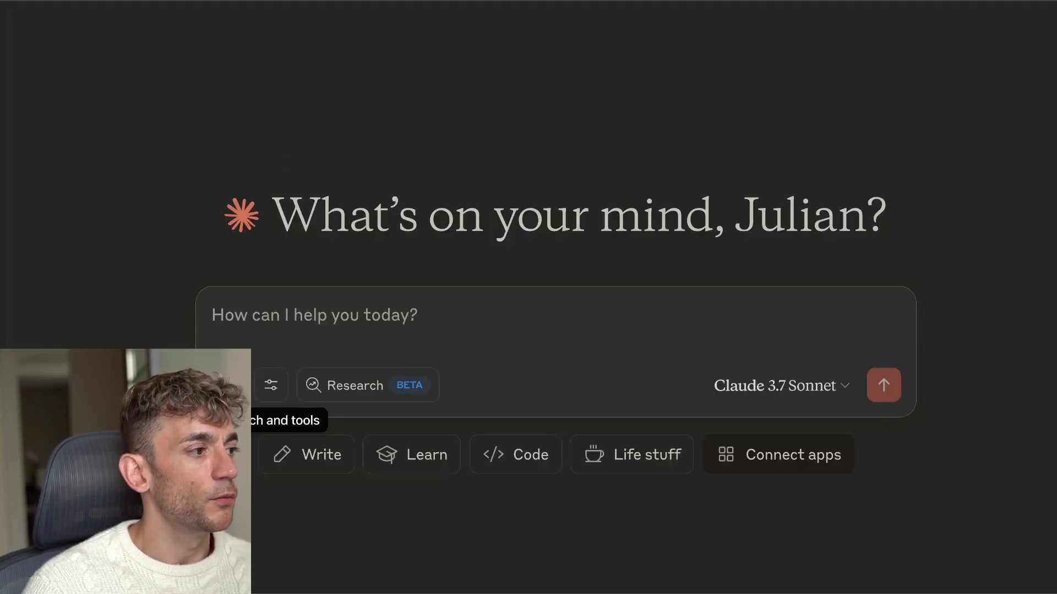
left_click(94, 342)
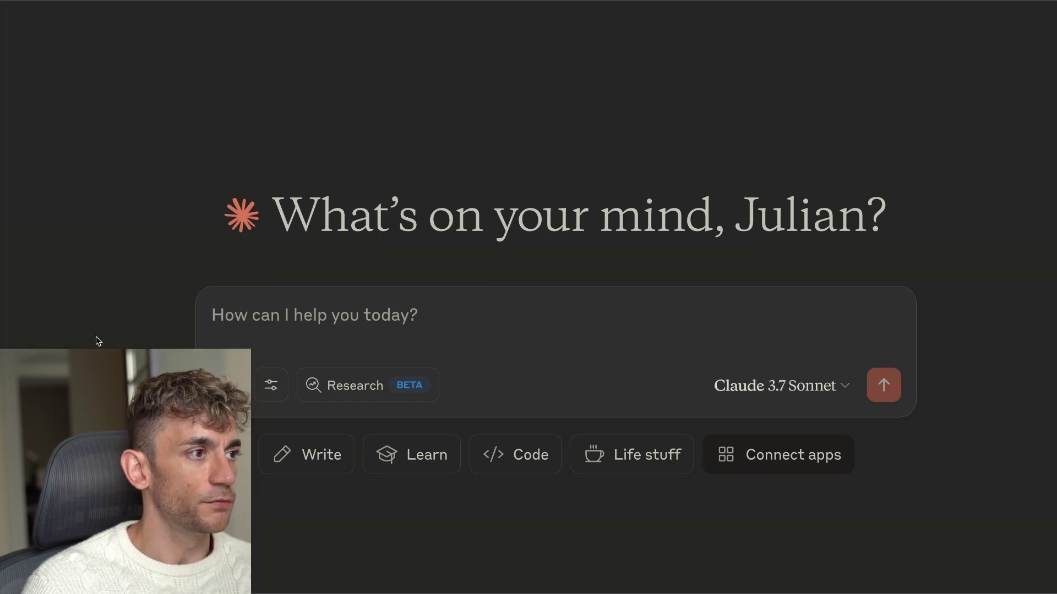
scroll(613, 349, "down", 10)
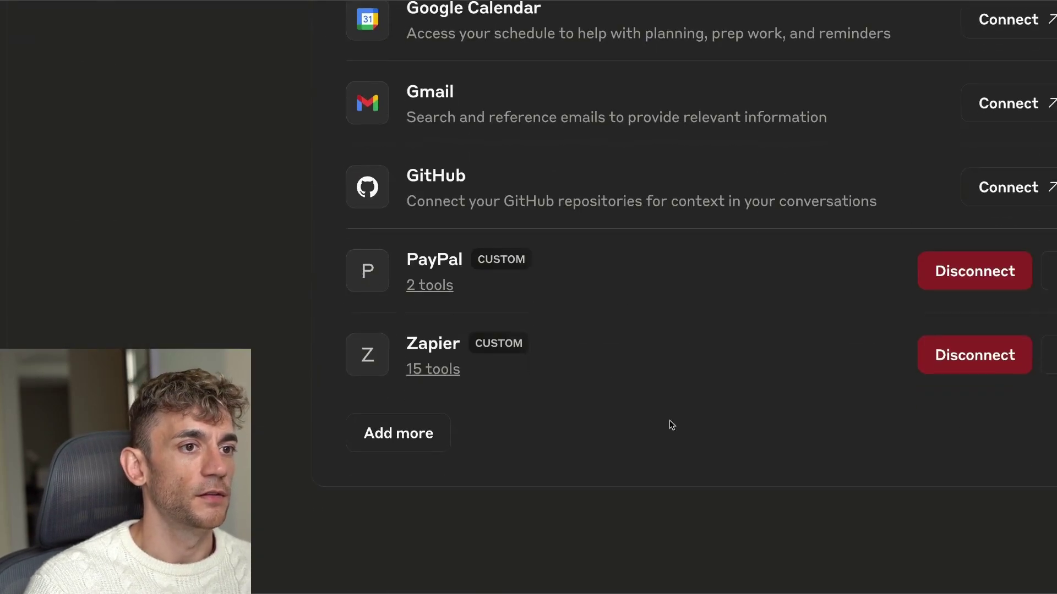
scroll(670, 424, "up", 1)
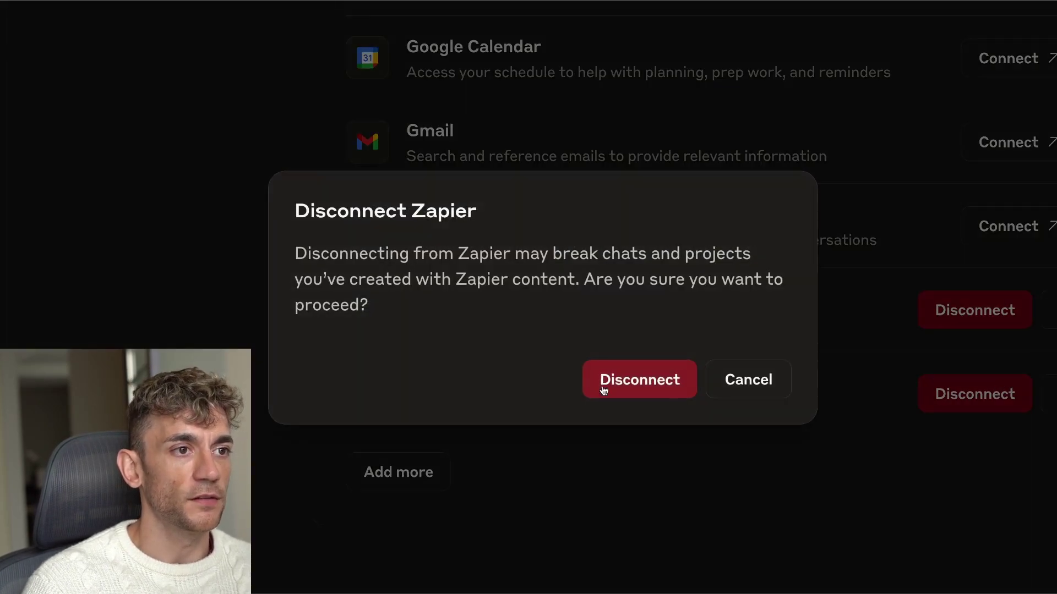
left_click(602, 377)
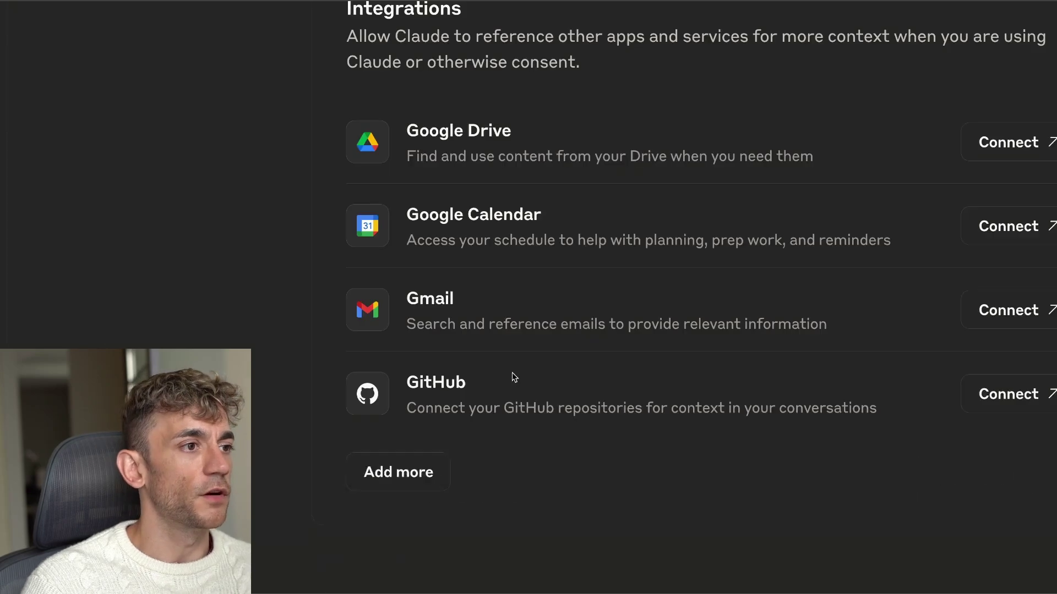
scroll(661, 388, "down", 5)
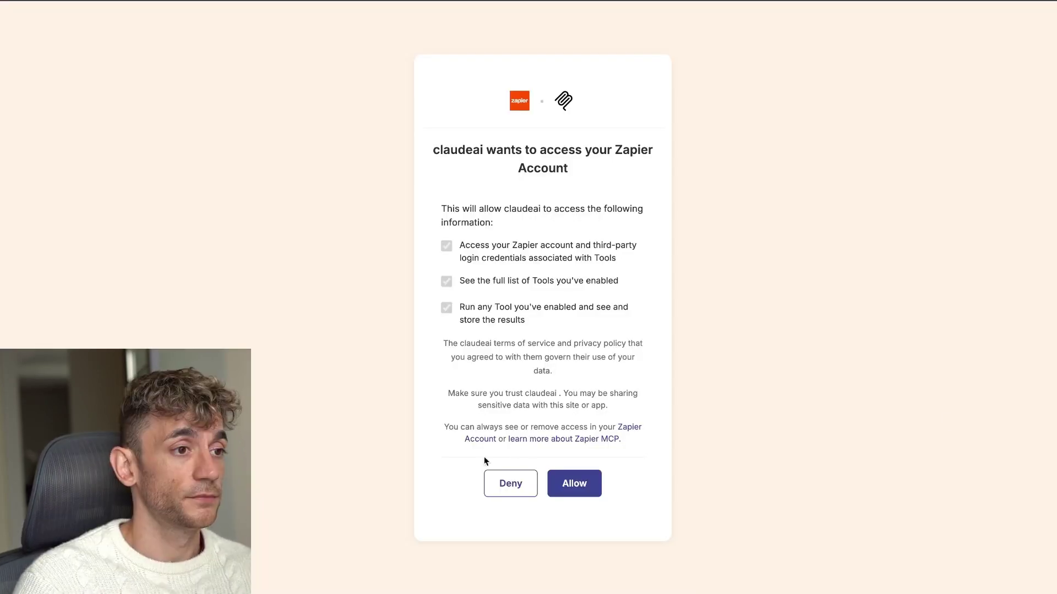
left_click(500, 559)
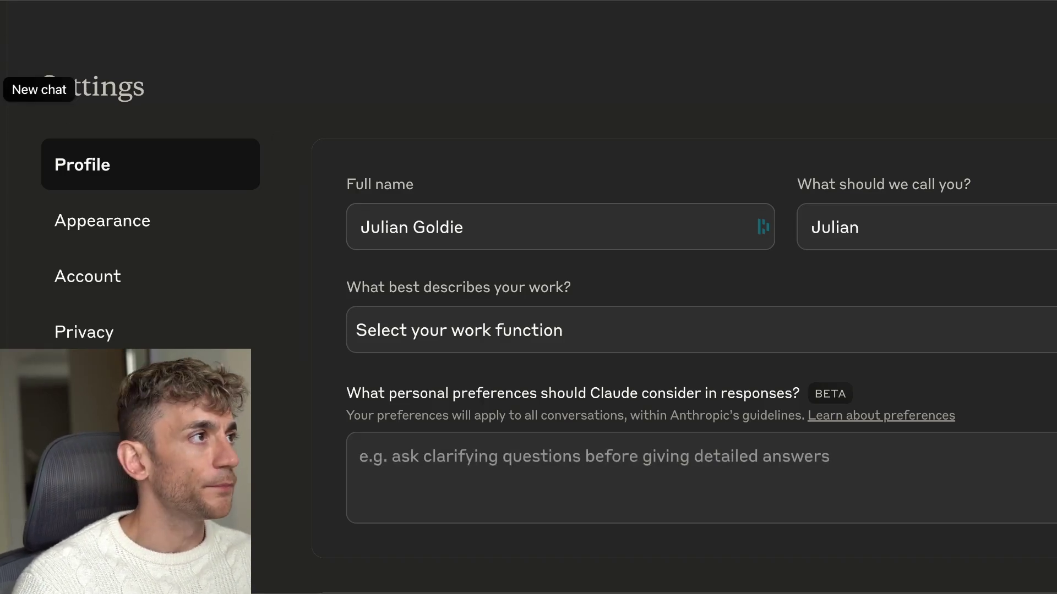
scroll(654, 404, "down", 10)
- Copy the five Morning Command Center bullet points from the workflow ideas chat and paste them into a new chat's prompt
scroll(654, 405, "down", 4)
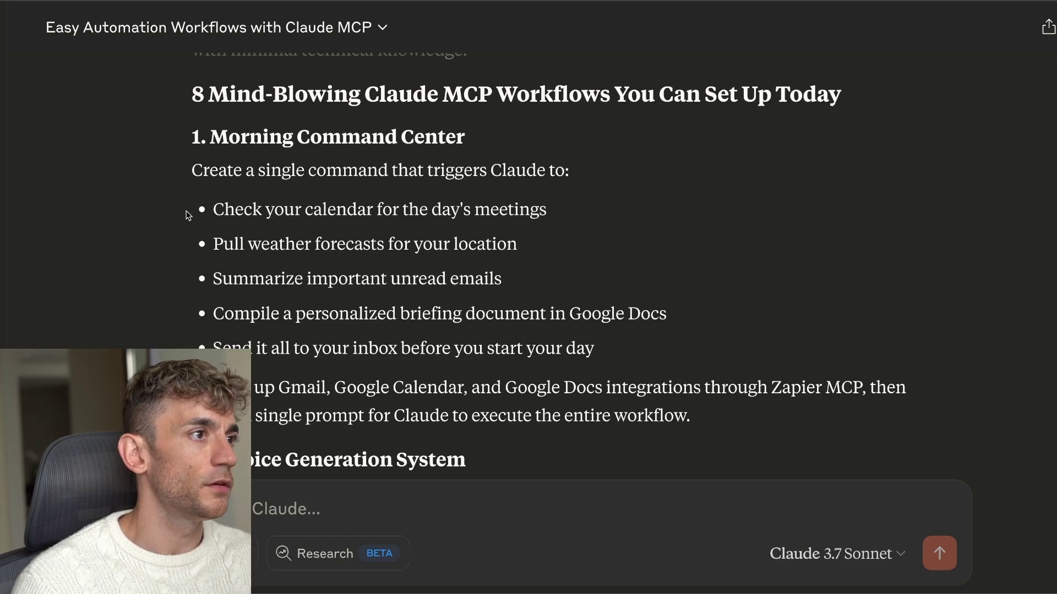
left_click_drag(186, 215, 659, 350)
key("super+c")
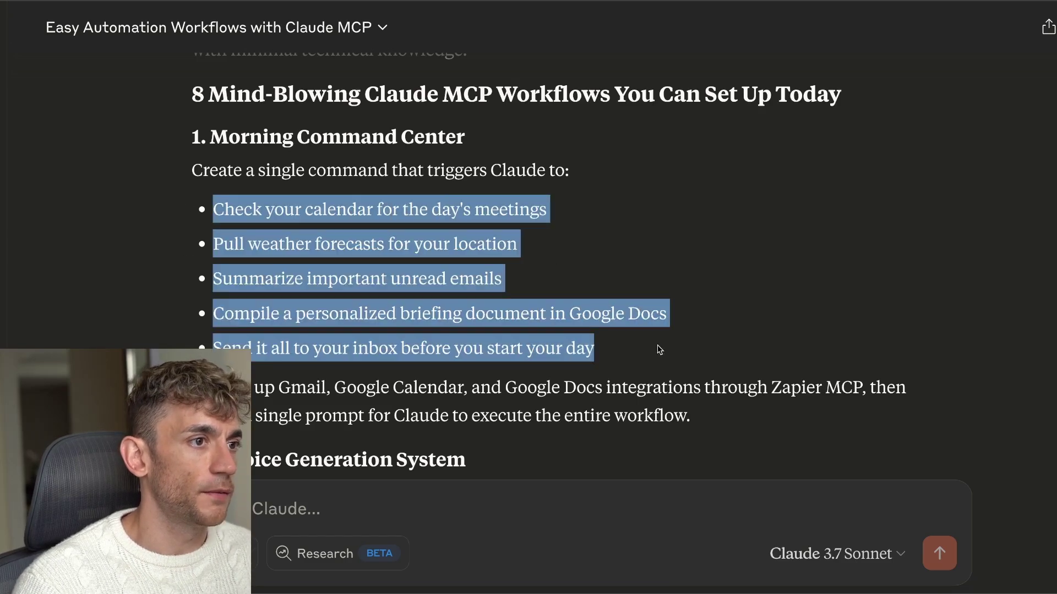
left_click(647, 303)
left_click_drag(187, 212, 681, 343)
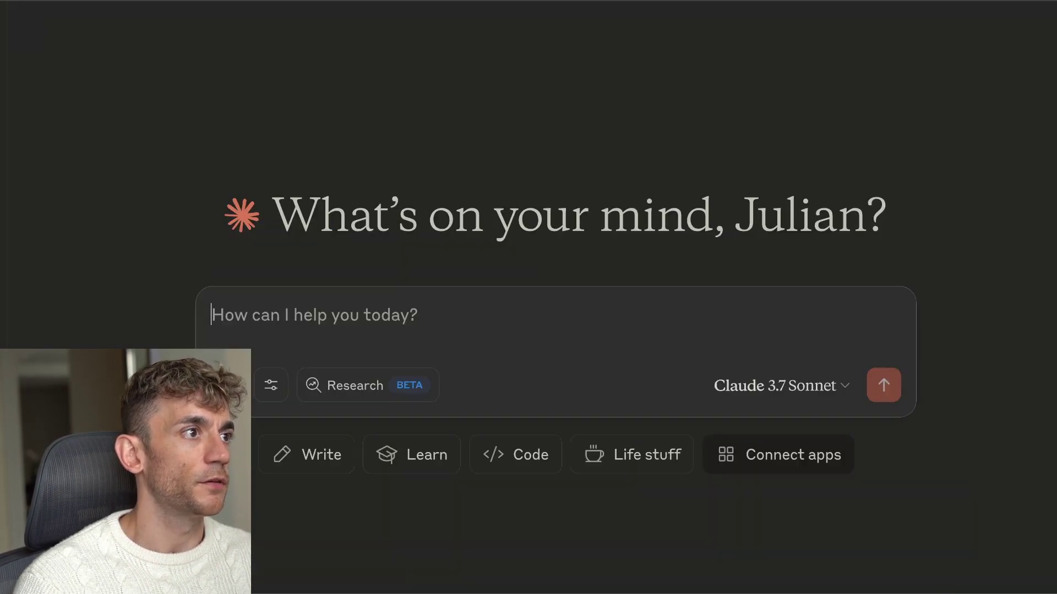
key("super+v")
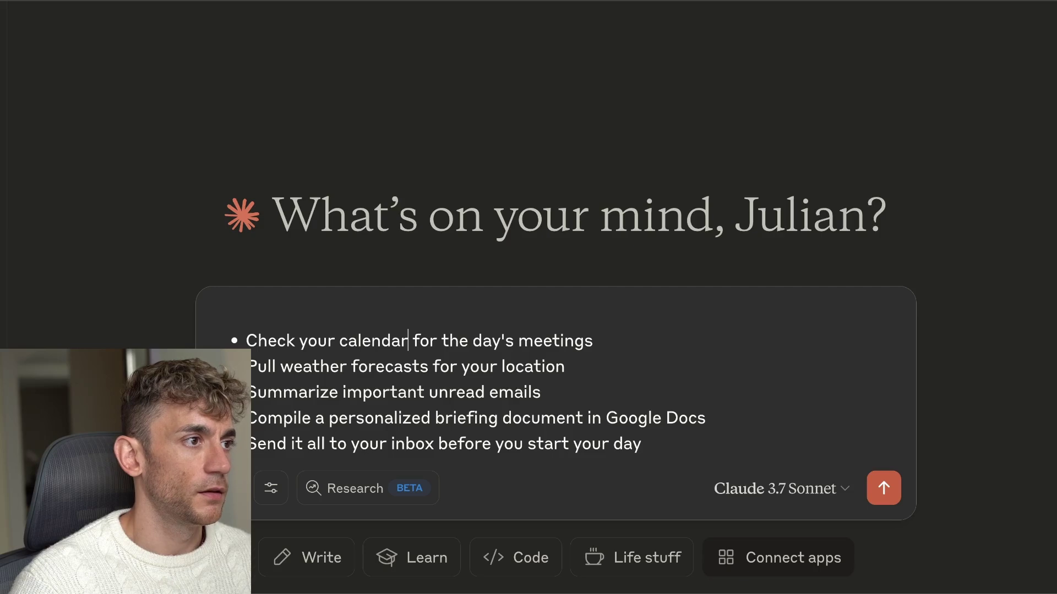
- Reword the first bullet of the prompt to "Check my calendar Sundays' meetings"
key("alt+Left")
key("alt+Left")
key("alt+shift+Right")
type("my")
key("Right")
key("alt+shift+Right")
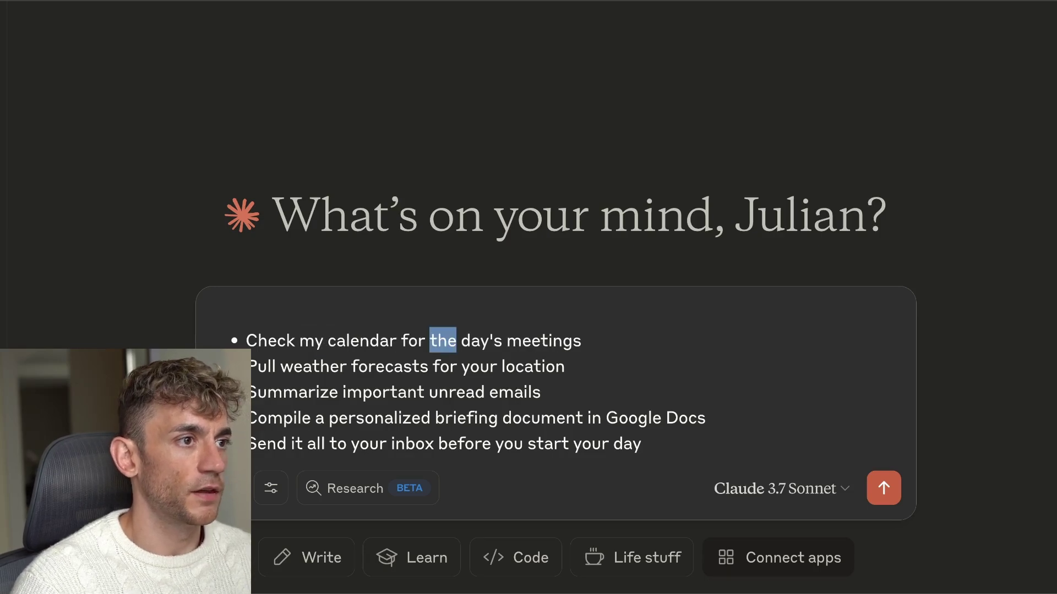
key("BackSpace")
key("alt+BackSpace")
key("alt+shift+Right")
type("Sundays'")
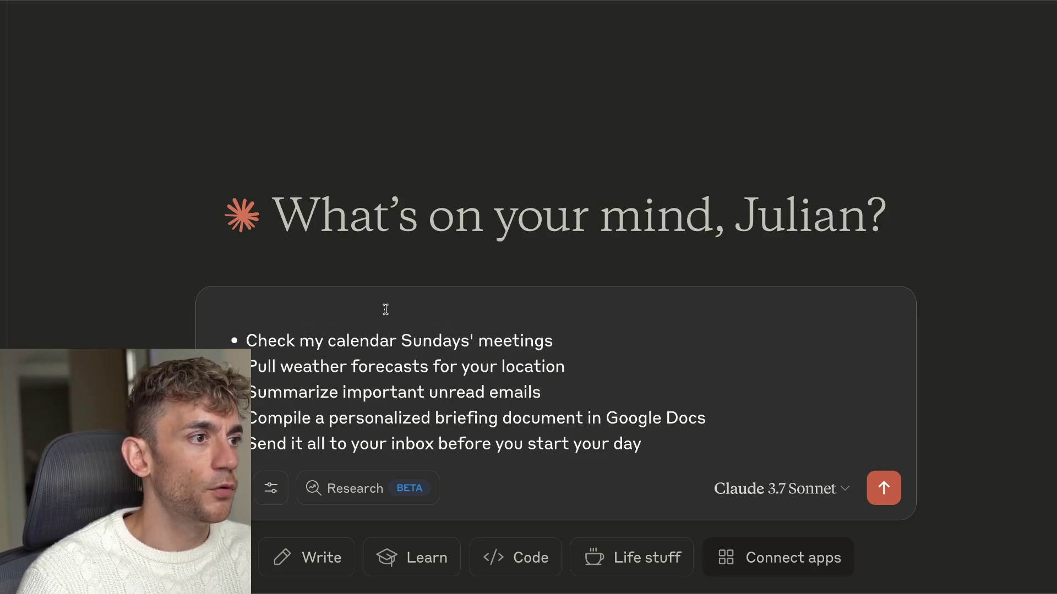
- Edit the middle bullets: forecasts for "manchester uk", "Summarize important emails", and "and send me the link" after Google Docs
double_click(469, 359)
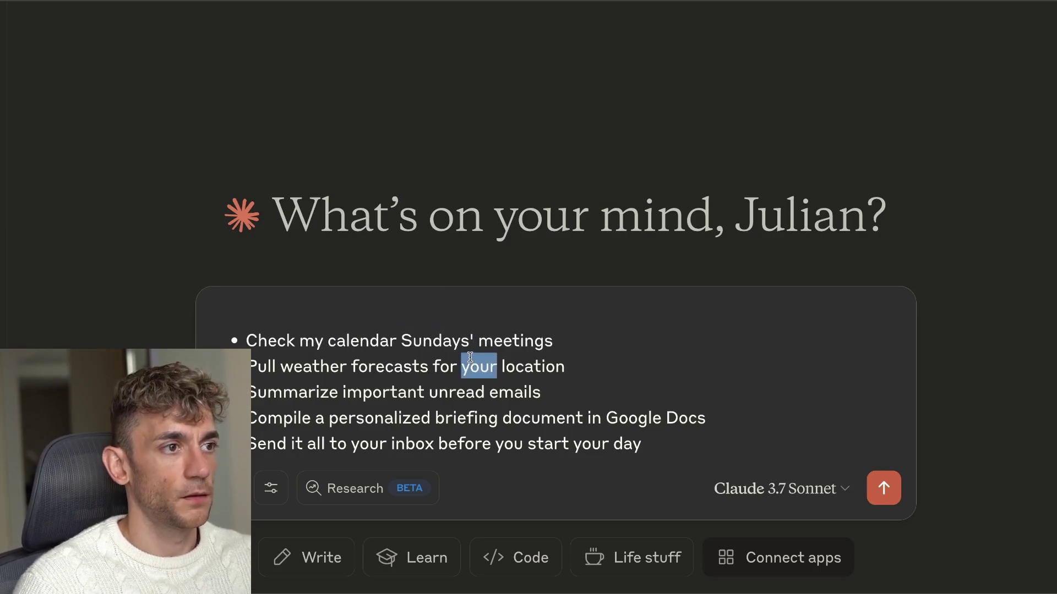
key("alt+shift+Right")
key("BackSpace")
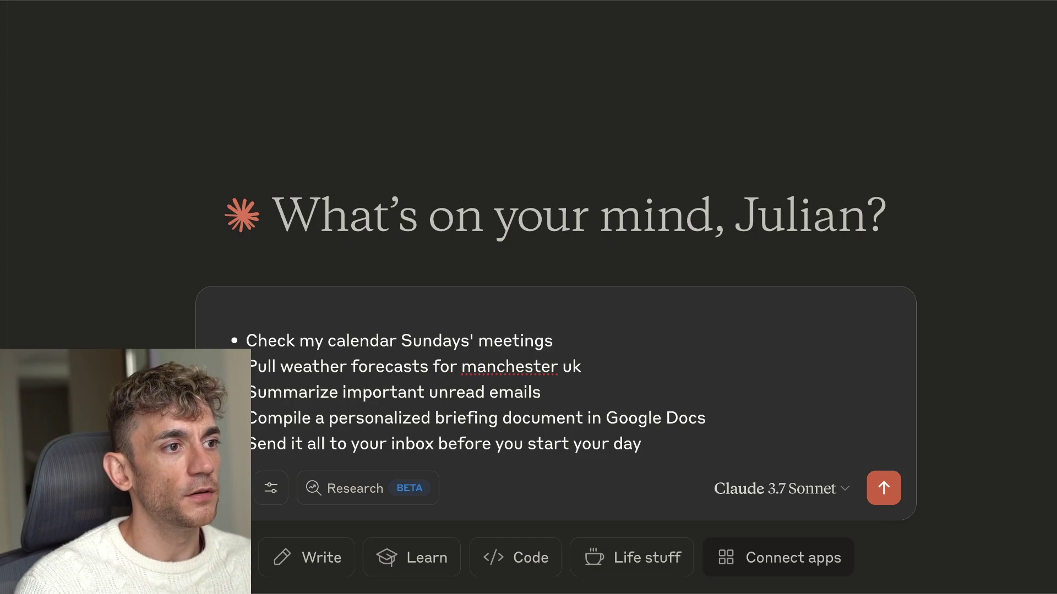
key("alt+Left")
key("alt+BackSpace")
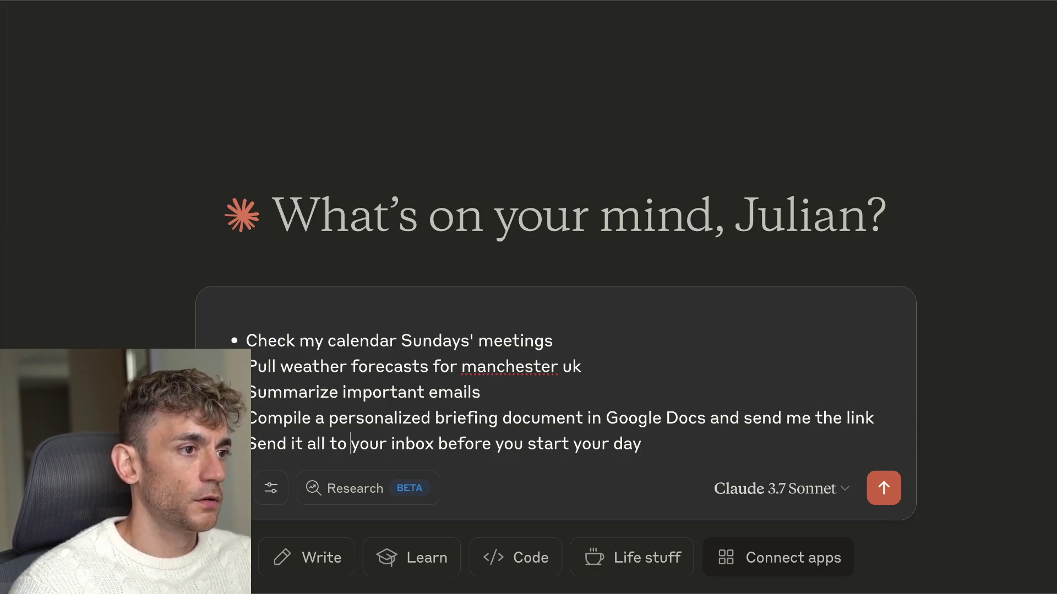
- Reword the last bullet to "Send it all to my inbox" and submit the prompt
key("shift+alt+Right")
type("my")
key("shift+super+Right")
key("BackSpace")
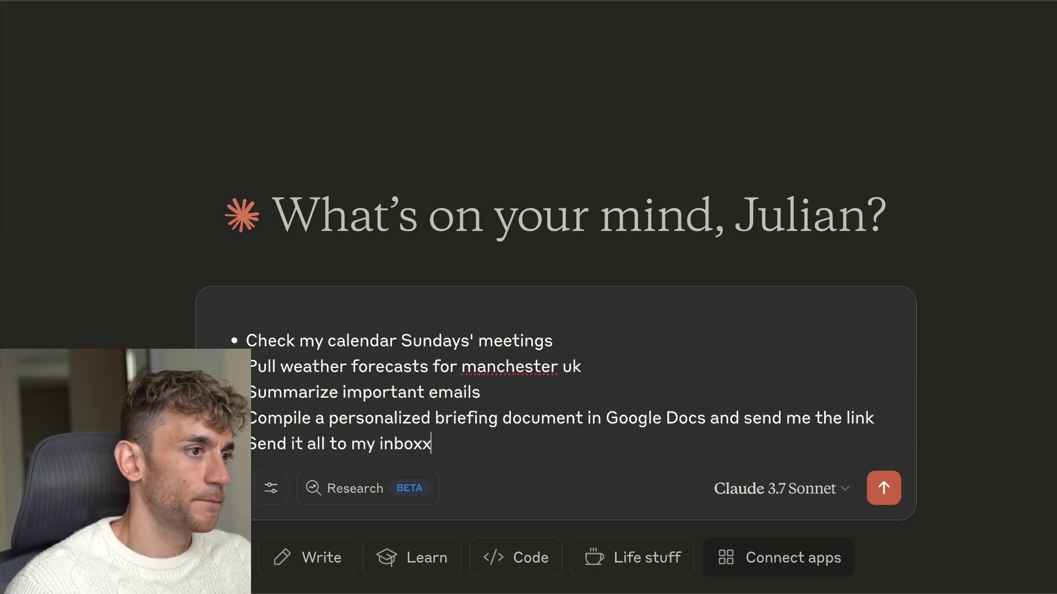
key("super+a")
key("Return")
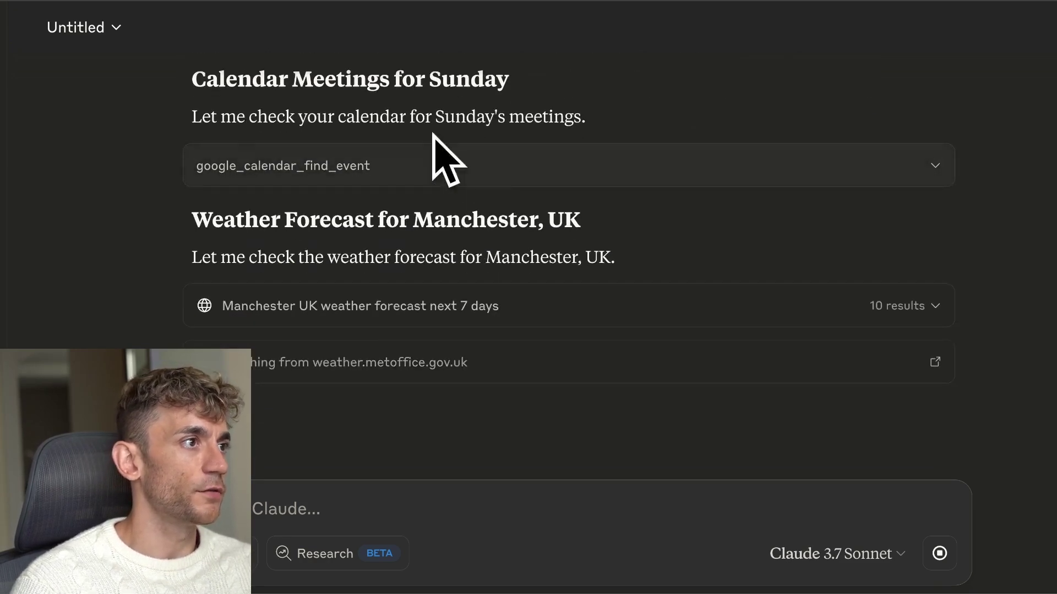
- Always allow Zapier's gmail_find_email tool and review the calendar, Manchester weather and important emails sections of the response
left_click_drag(172, 219, 686, 254)
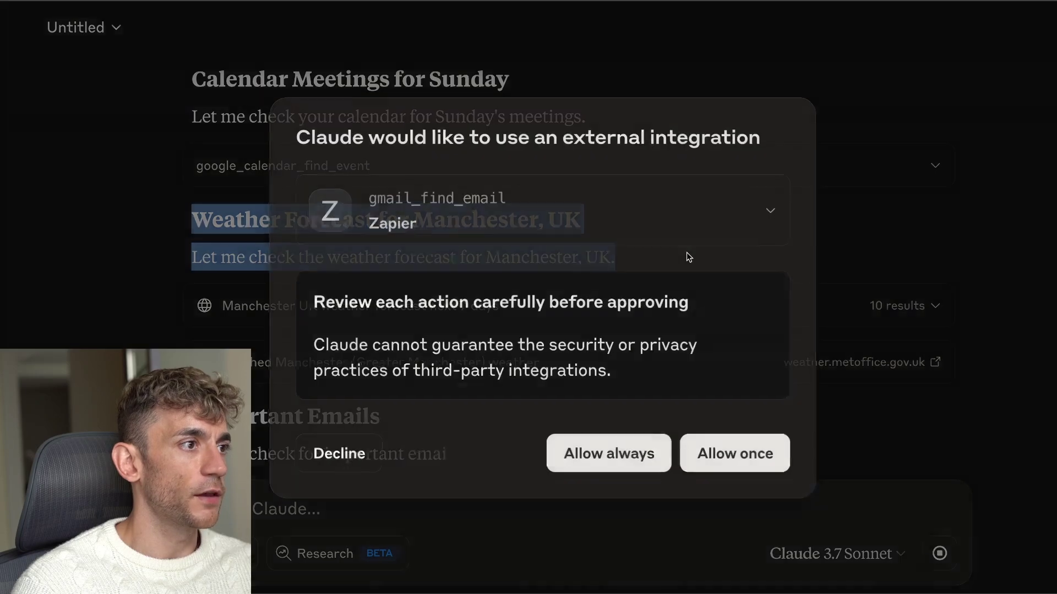
left_click(622, 456)
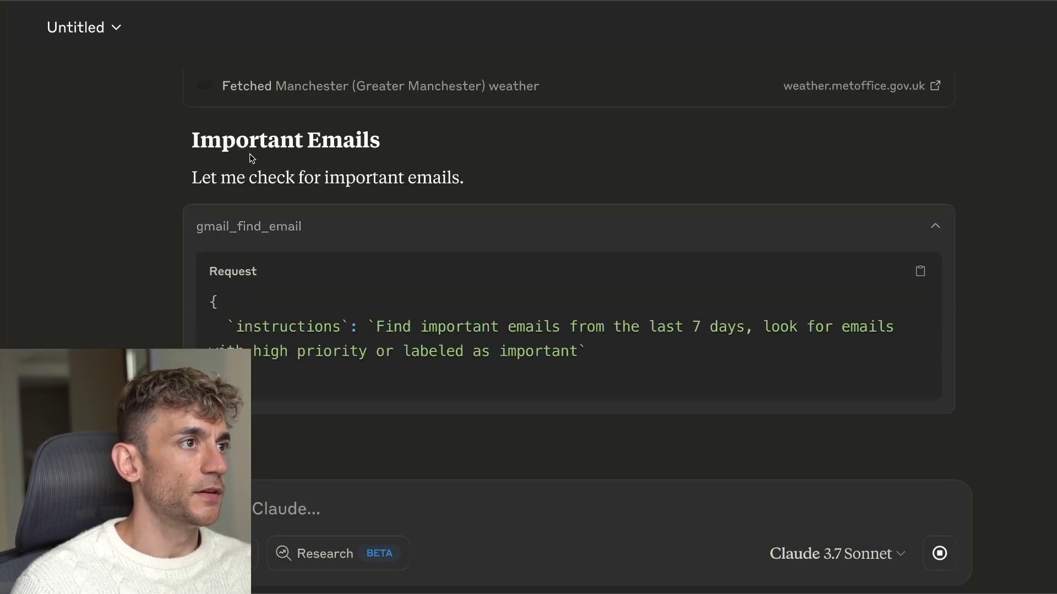
scroll(283, 159, "up", 6)
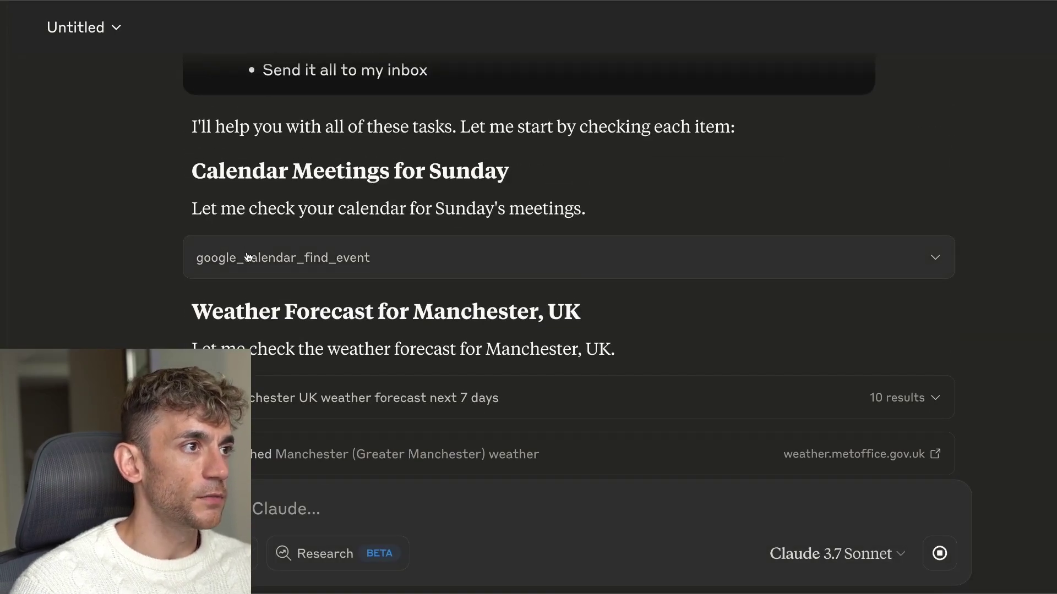
triple_click(179, 252)
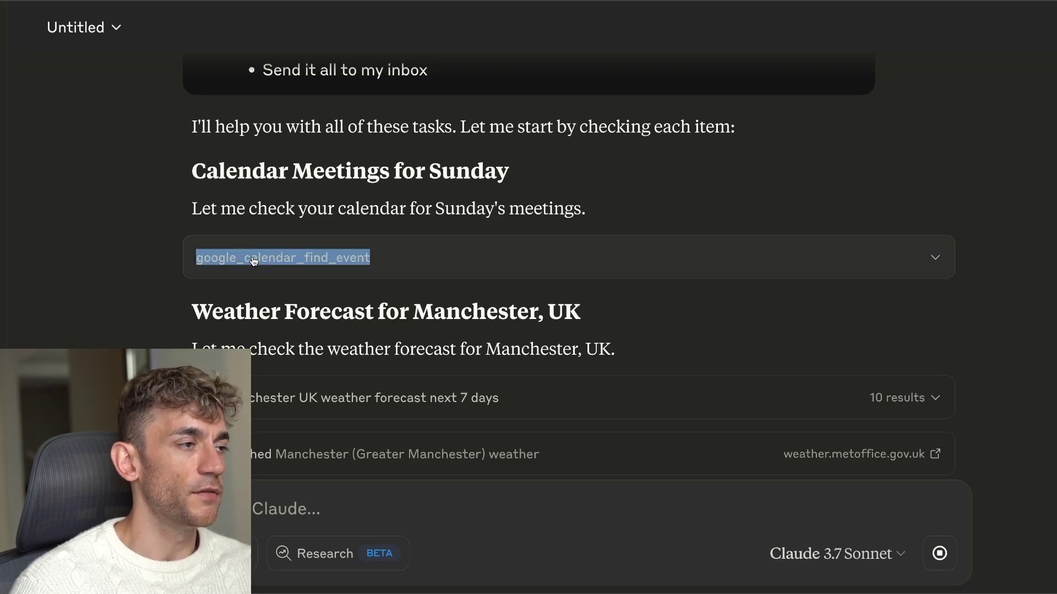
scroll(141, 289, "down", 2)
triple_click(142, 303)
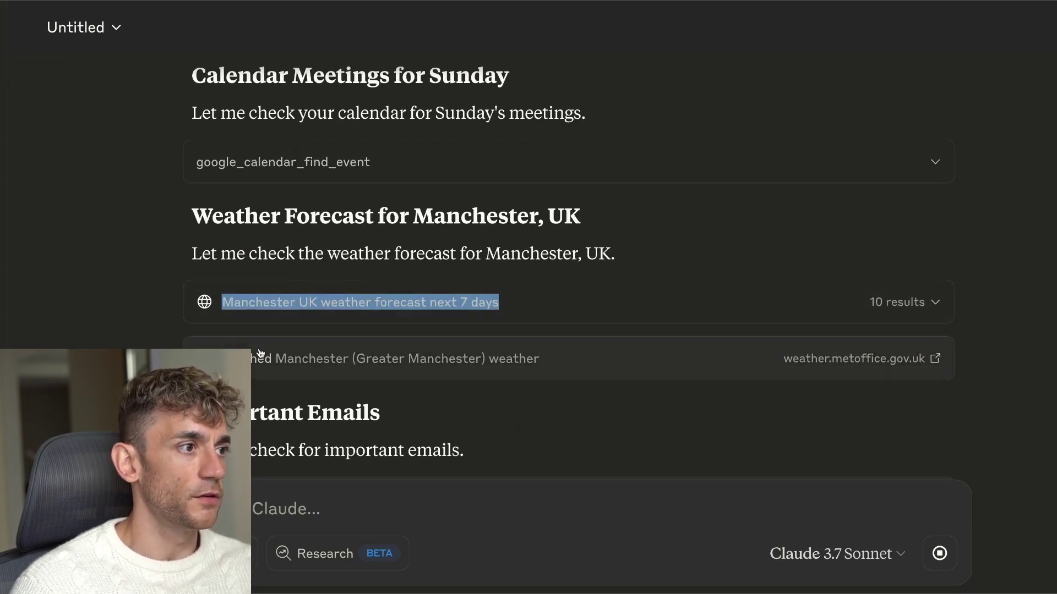
scroll(123, 330, "down", 5)
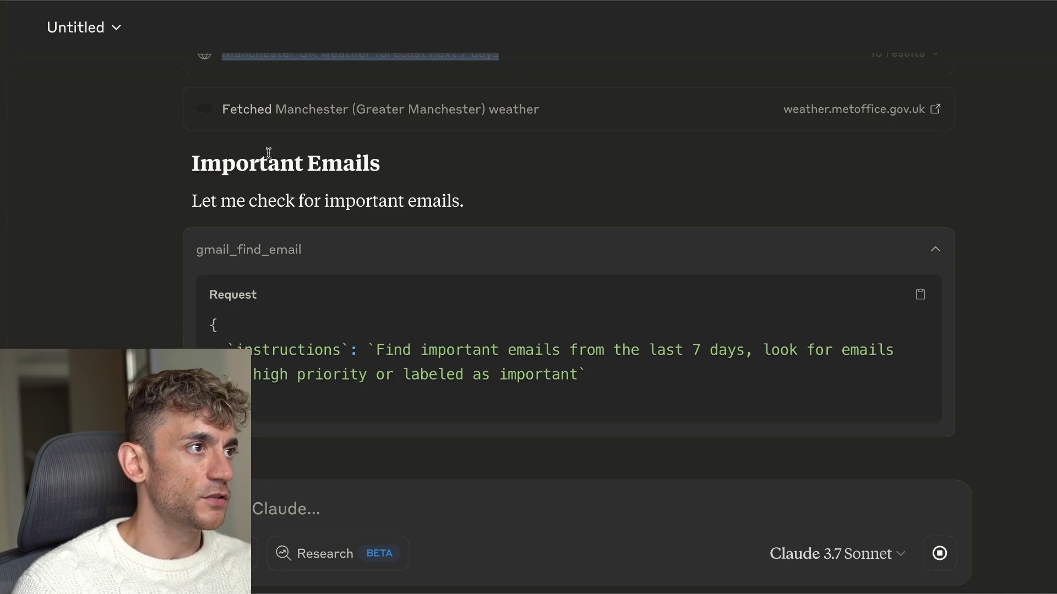
- Review the calendar, Manchester weather and important emails sections of the running response, and collapse the gmail_find_email request details
triple_click(136, 241)
scroll(130, 258, "down", 2)
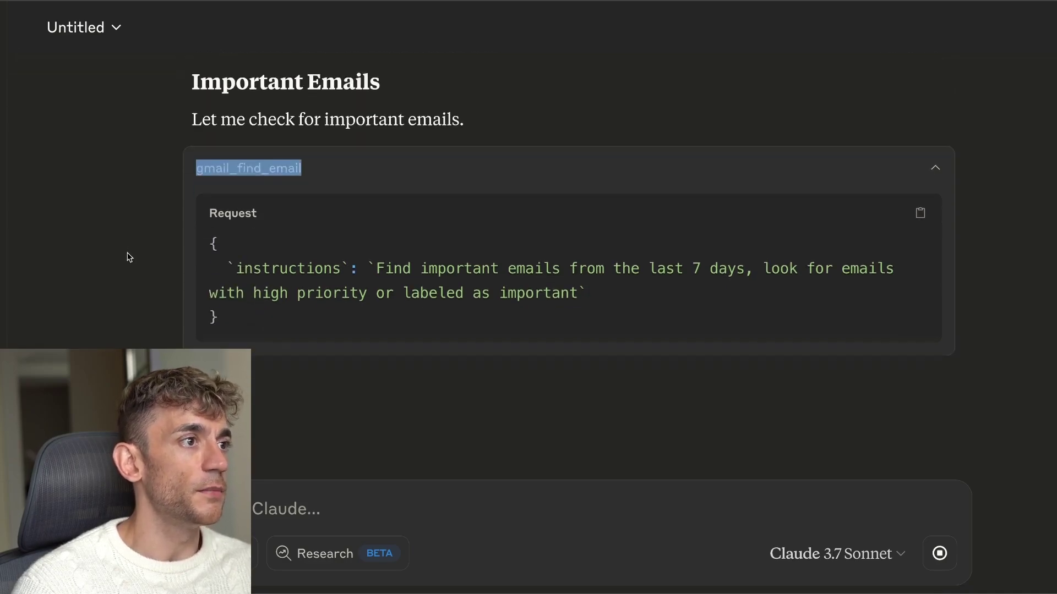
scroll(159, 243, "up", 7)
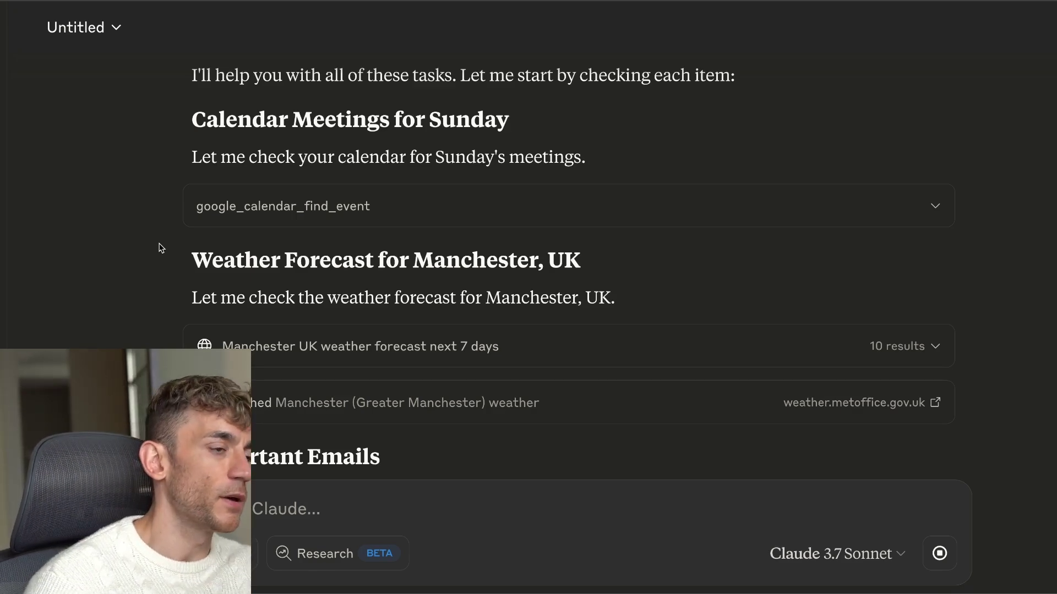
scroll(268, 238, "down", 7)
left_click(198, 230)
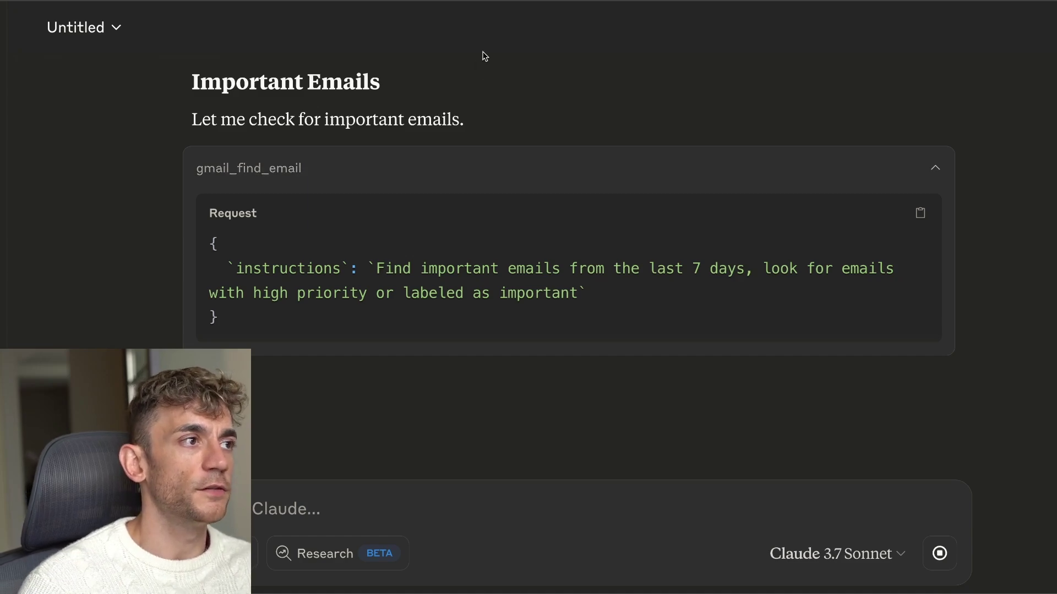
scroll(487, 132, "up", 6)
left_click_drag(474, 147, 632, 328)
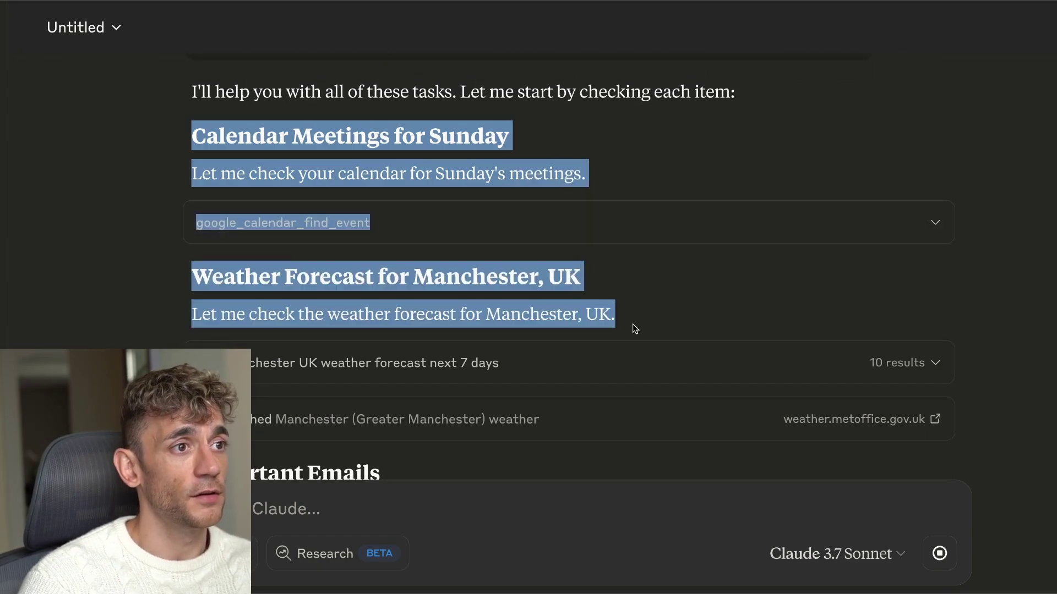
left_click(634, 325)
scroll(628, 199, "up", 3)
scroll(611, 224, "down", 10)
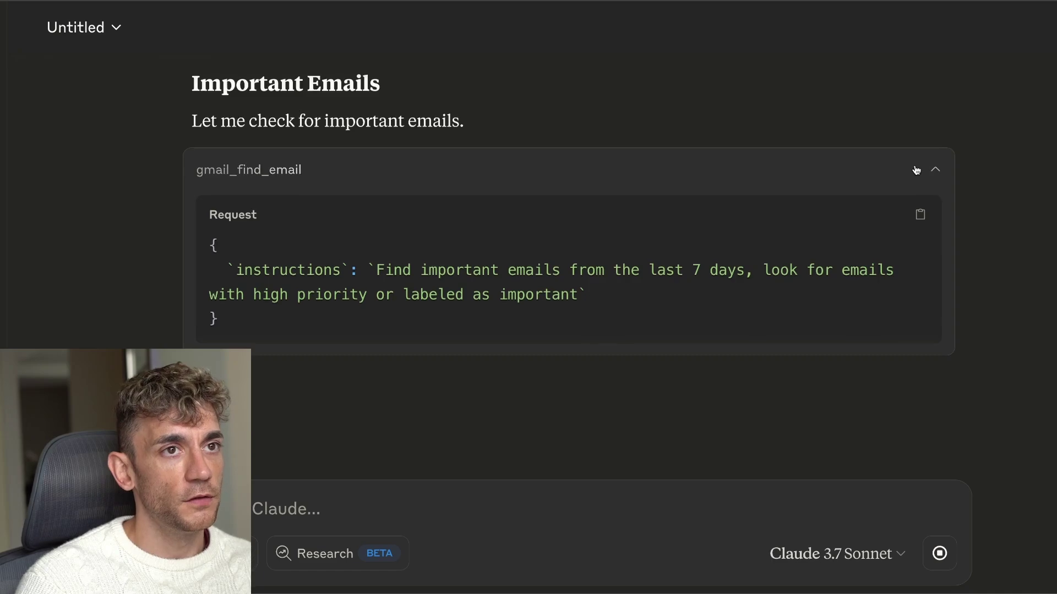
left_click(930, 168)
- Connect Gmail search to the chat, authorizing Gmail access with the business Google account
left_click(237, 553)
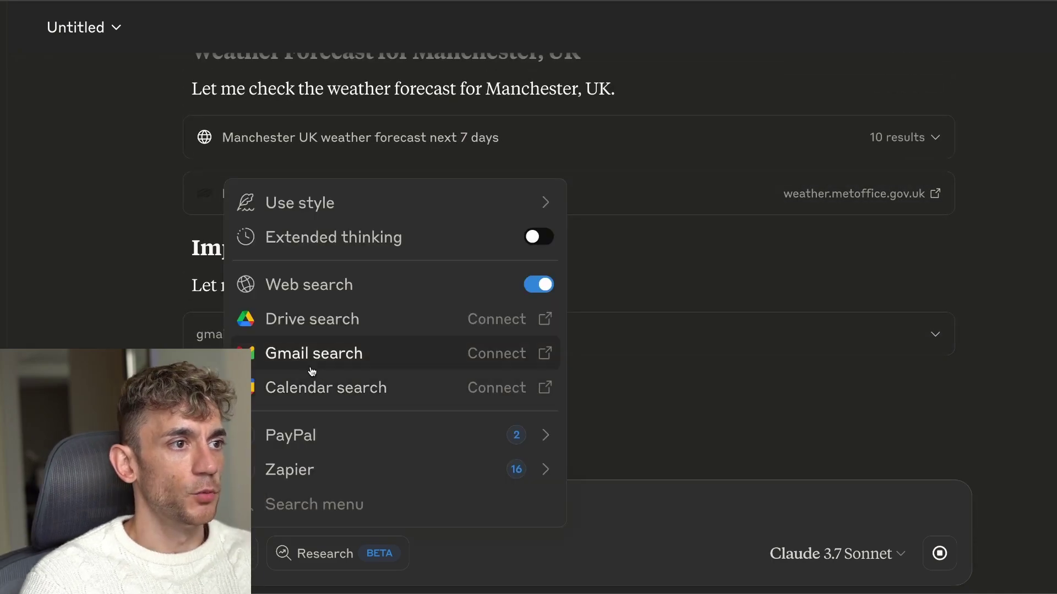
left_click(520, 355)
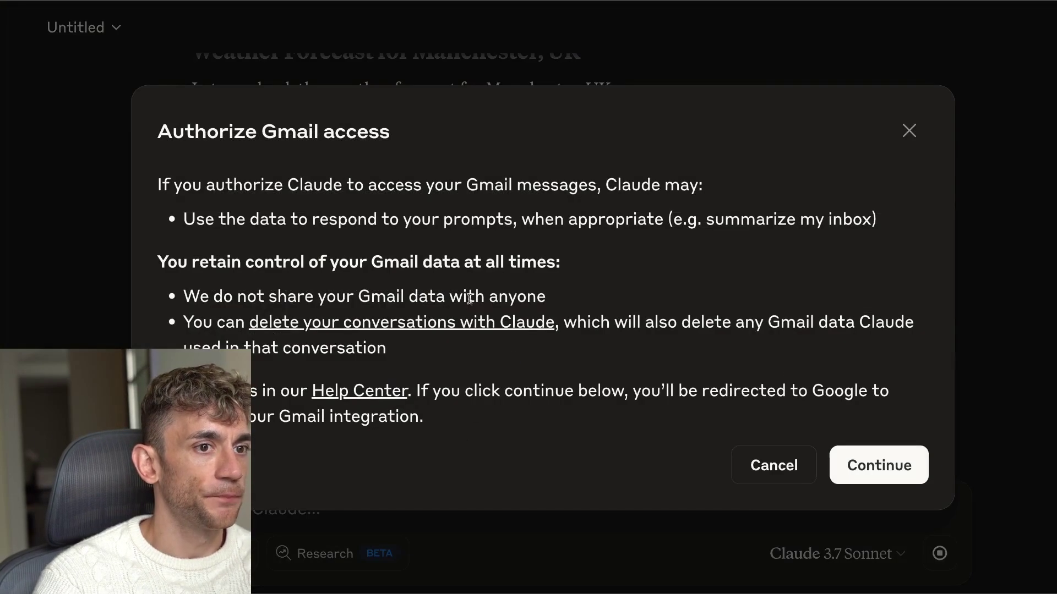
left_click(865, 475)
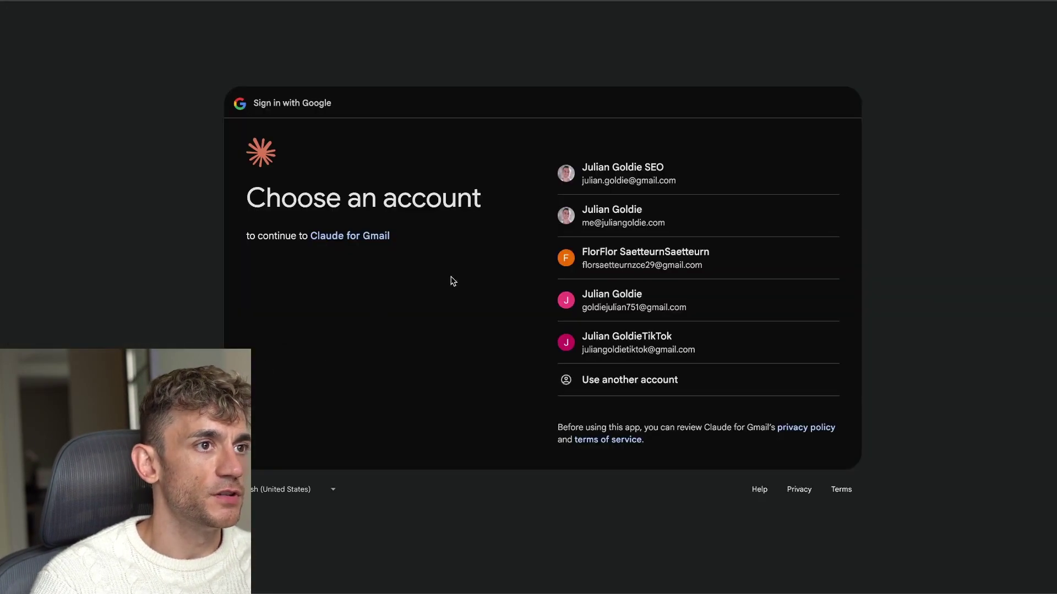
left_click(613, 219)
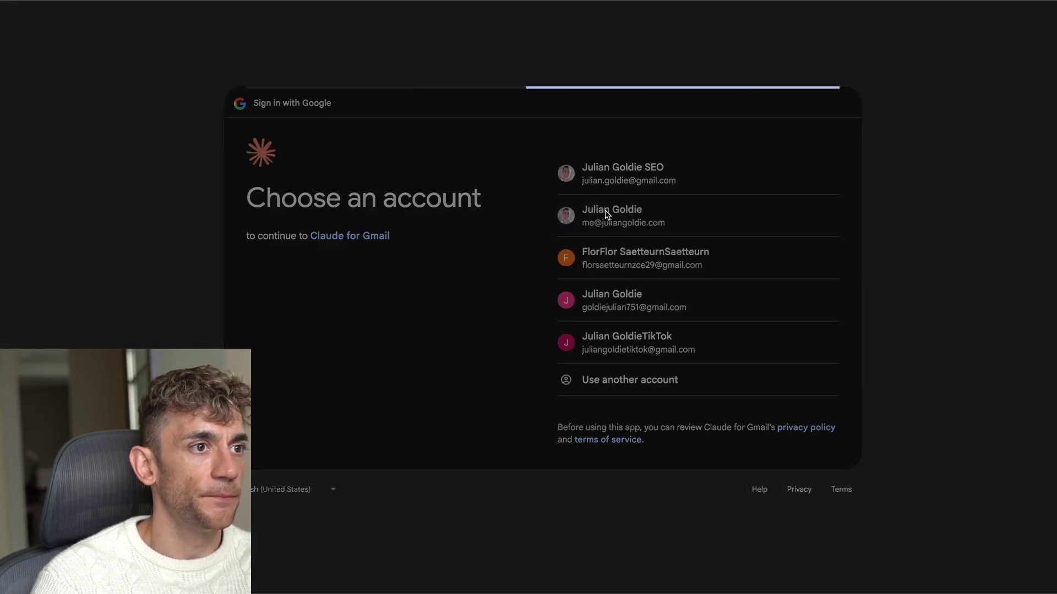
left_click(773, 375)
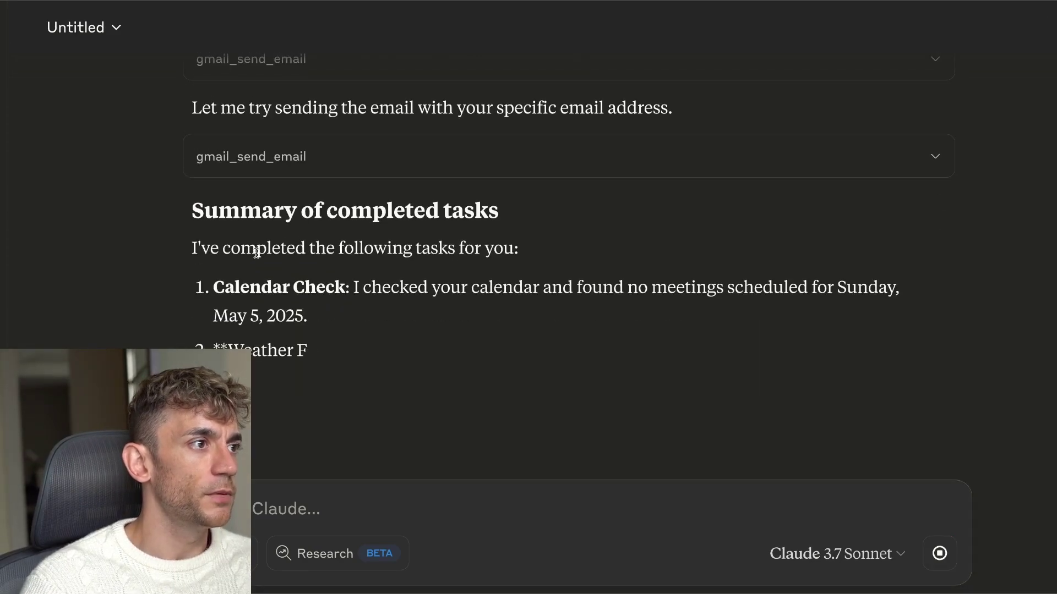
- Read through the calendar check, weather forecast, email summary and briefing document items in the summary of completed tasks
left_click_drag(175, 295, 407, 309)
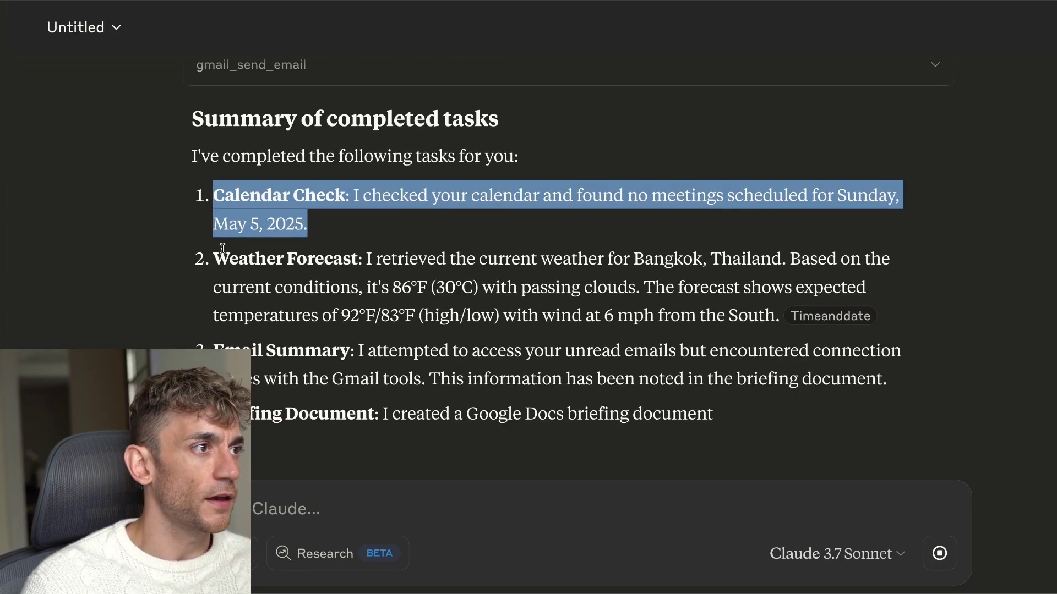
left_click_drag(212, 258, 580, 317)
left_click(338, 335)
left_click_drag(339, 335, 718, 413)
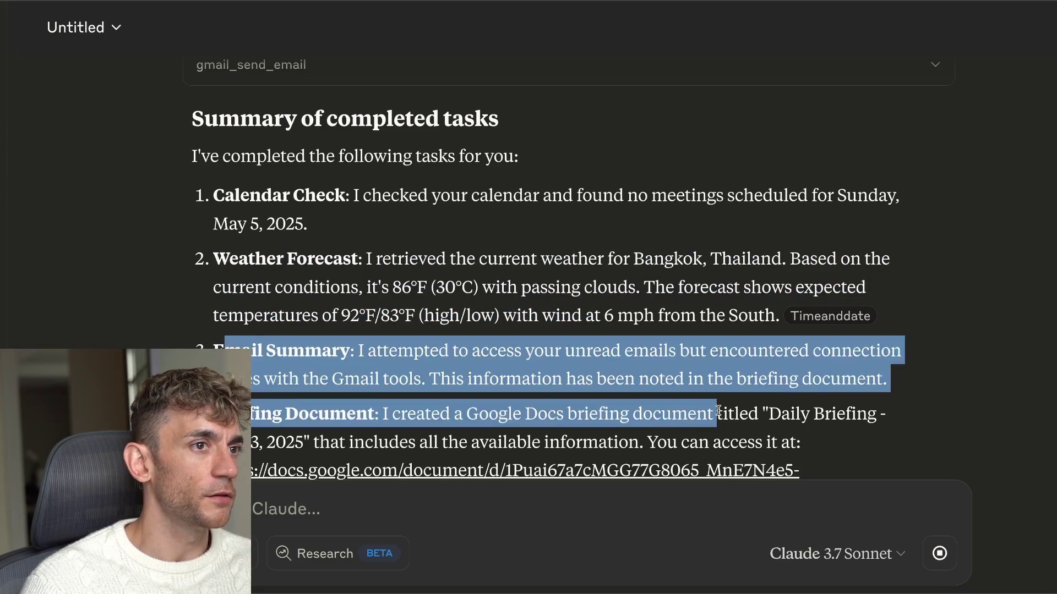
left_click(715, 370)
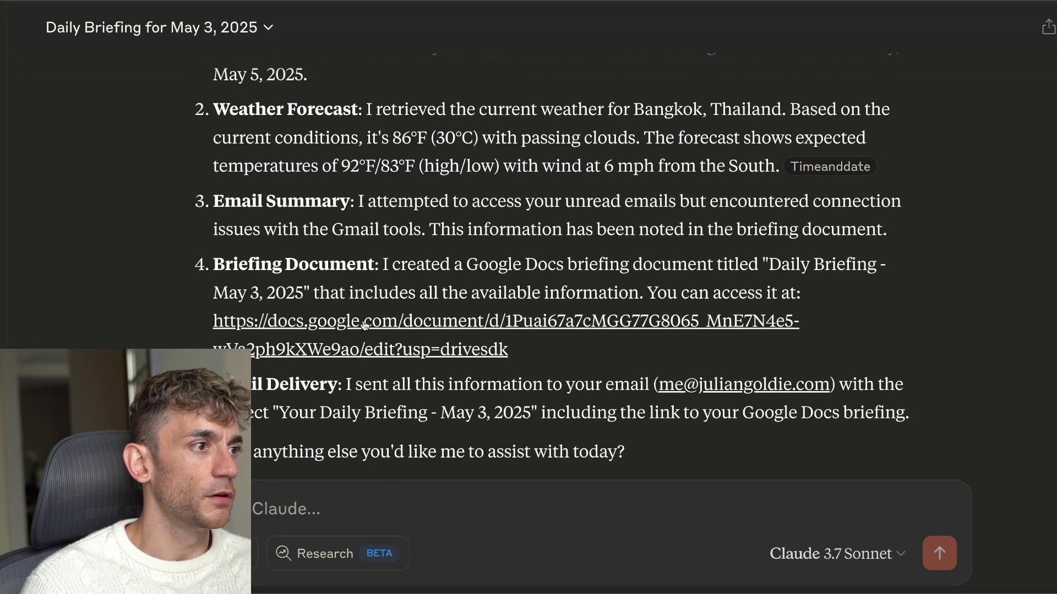
- Open the linked Google Docs daily briefing and check the Gmail inbox for the "Your Daily Briefing - May 3, 2025" email with its attachment
left_click(306, 344)
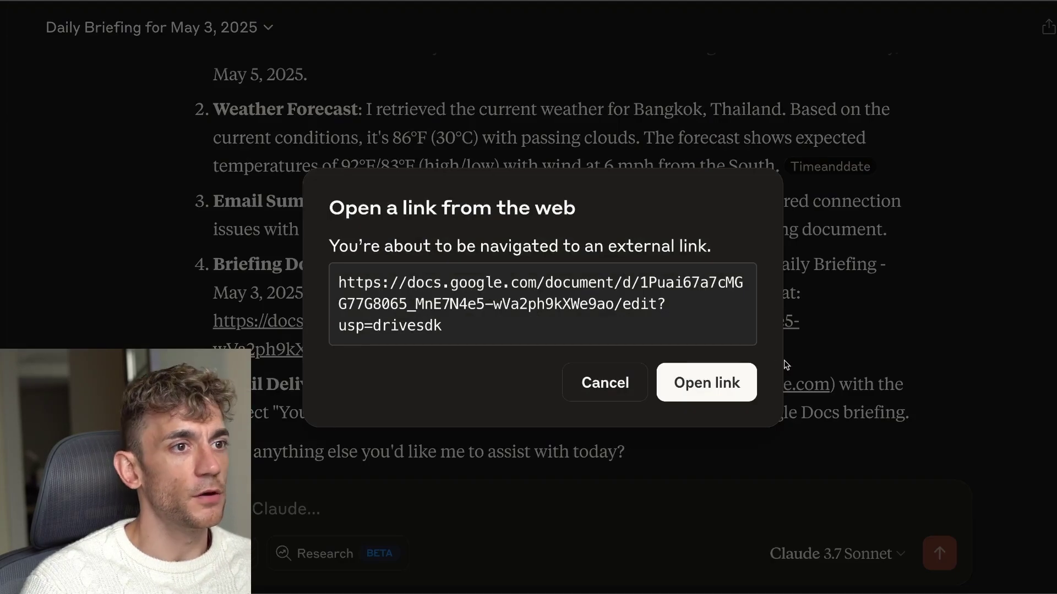
left_click(705, 380)
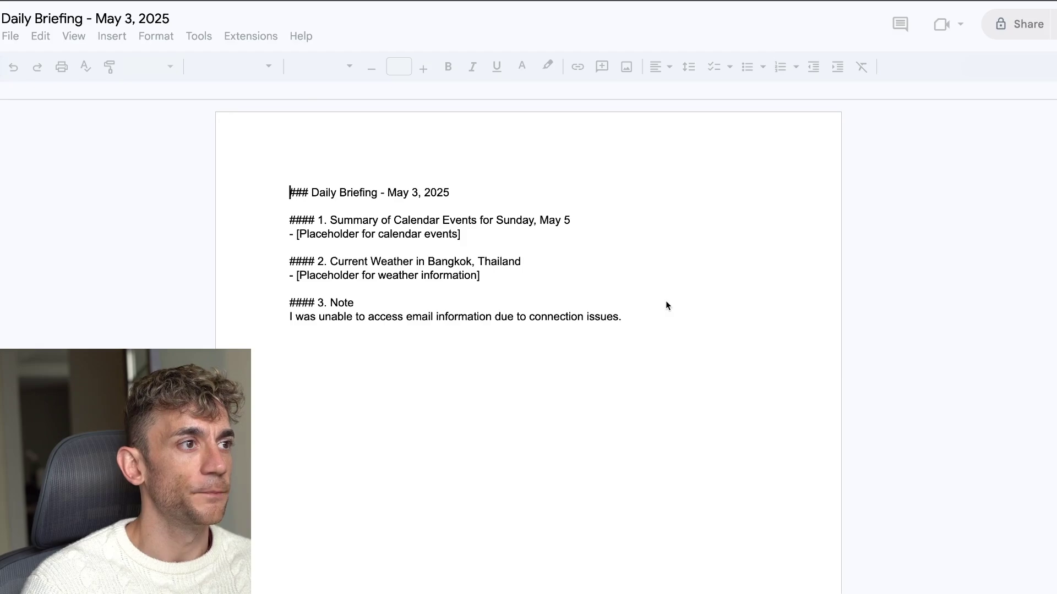
key("ctrl+a")
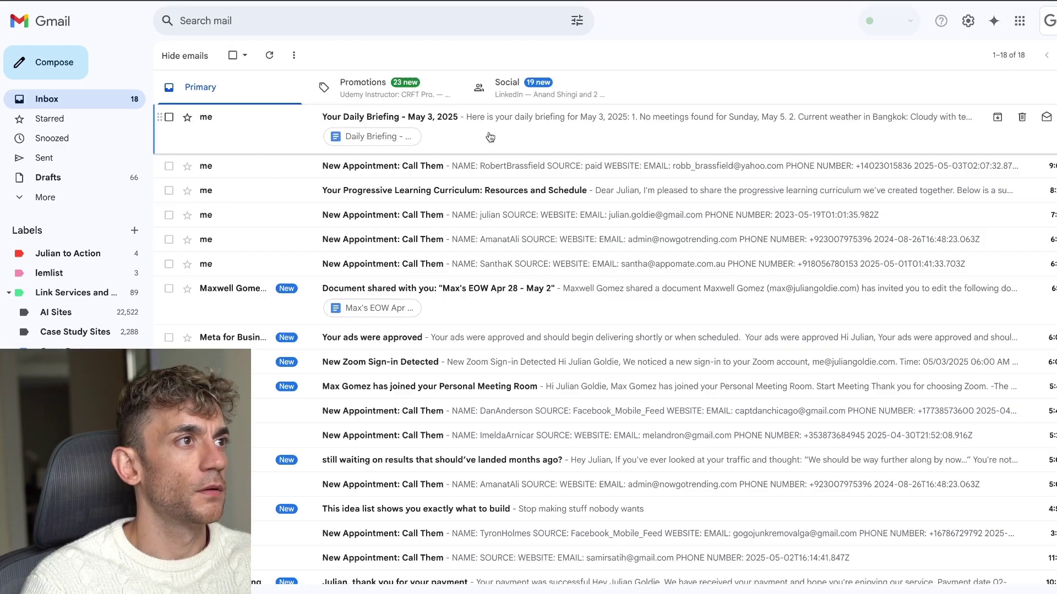
left_click(369, 135)
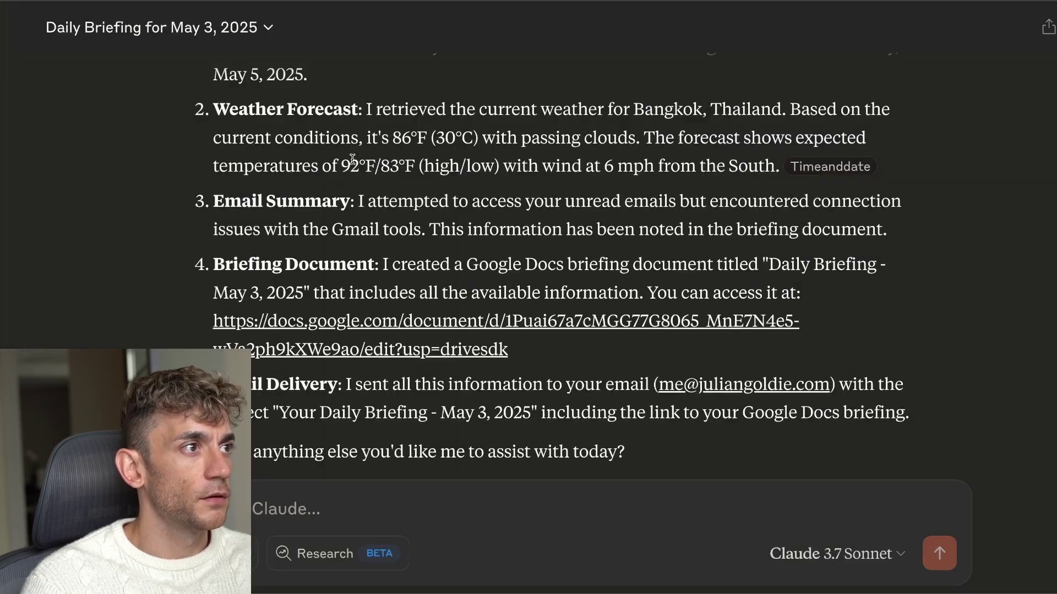
- Return to the Claude chat and reread the summary of completed tasks, highlighting the Email Summary item
scroll(361, 184, "down", 1)
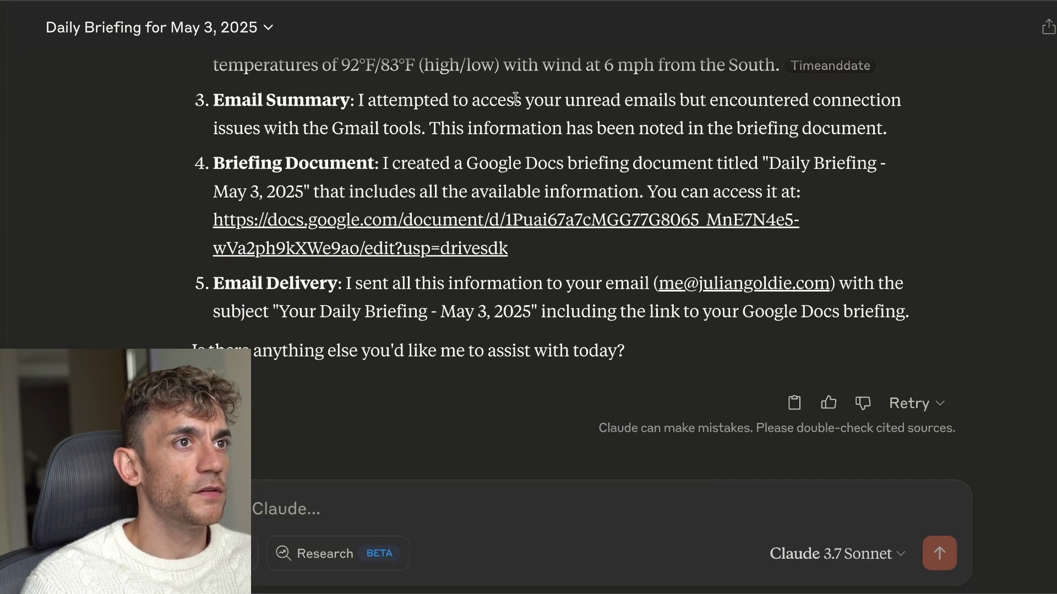
left_click_drag(185, 99, 942, 127)
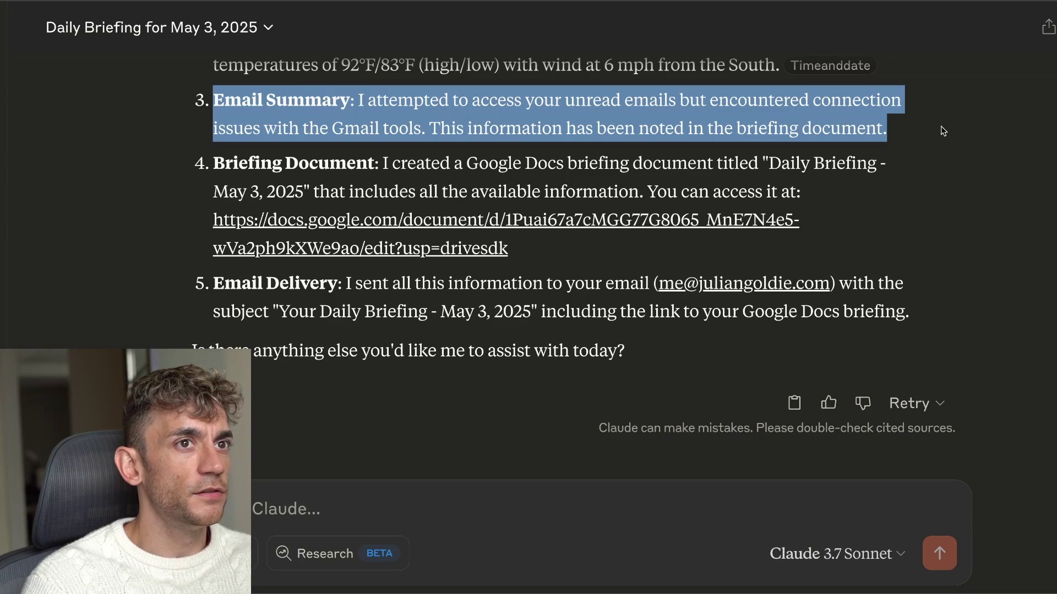
left_click(520, 351)
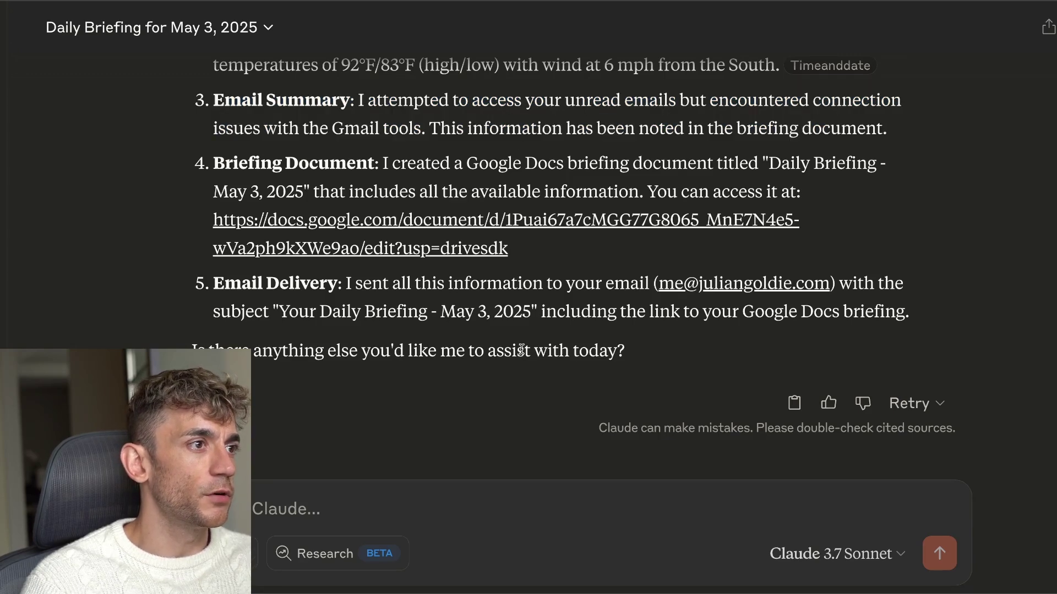
scroll(512, 246, "up", 1)
scroll(512, 246, "up", 3)
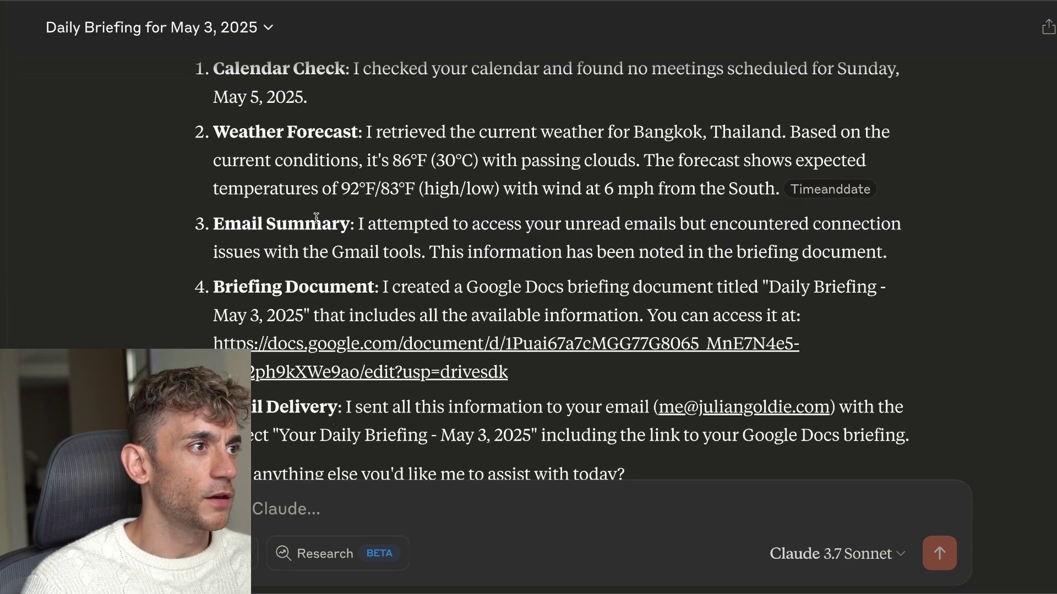
scroll(352, 220, "up", 1)
left_click_drag(215, 251, 936, 279)
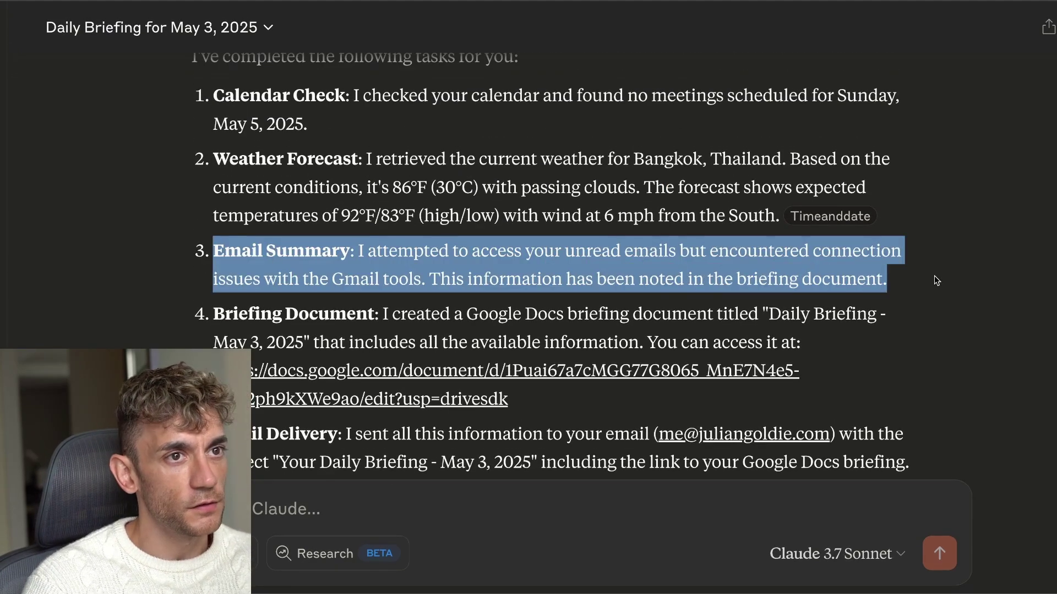
left_click(622, 279)
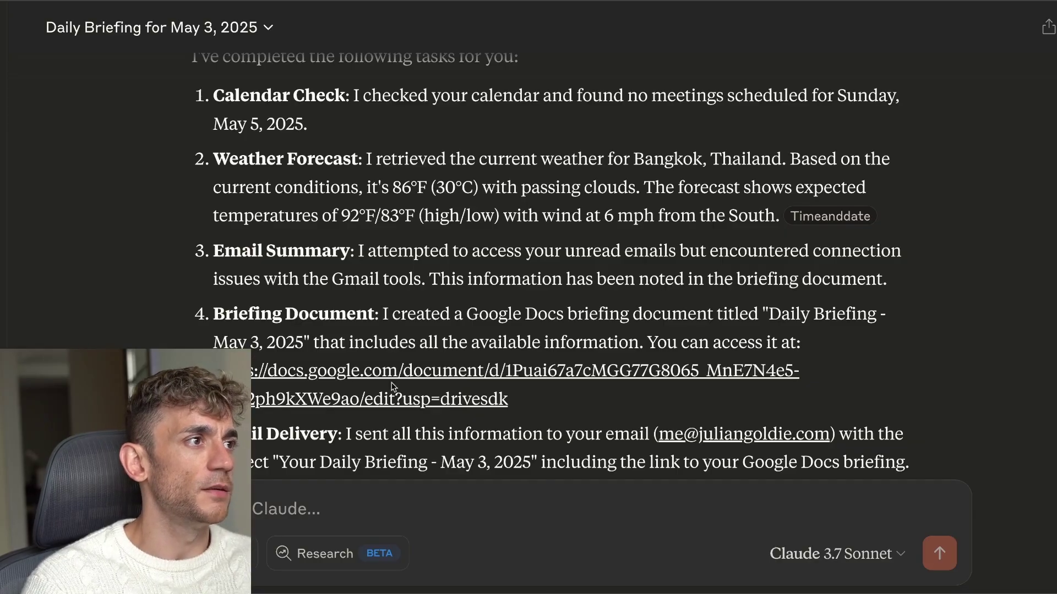
scroll(348, 318, "up", 2)
scroll(348, 319, "down", 3)
left_click(329, 286)
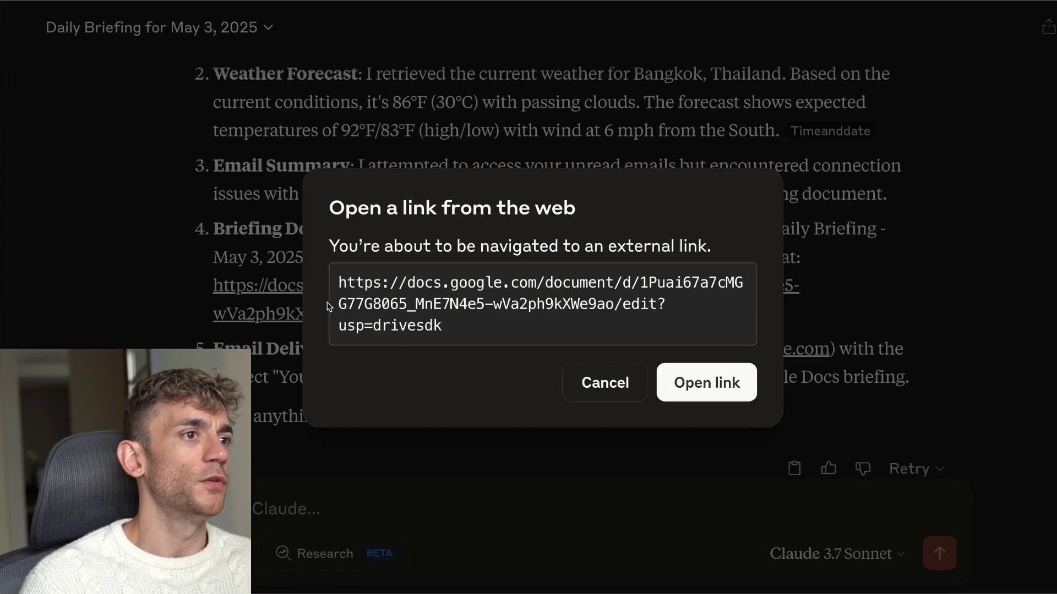
left_click(603, 384)
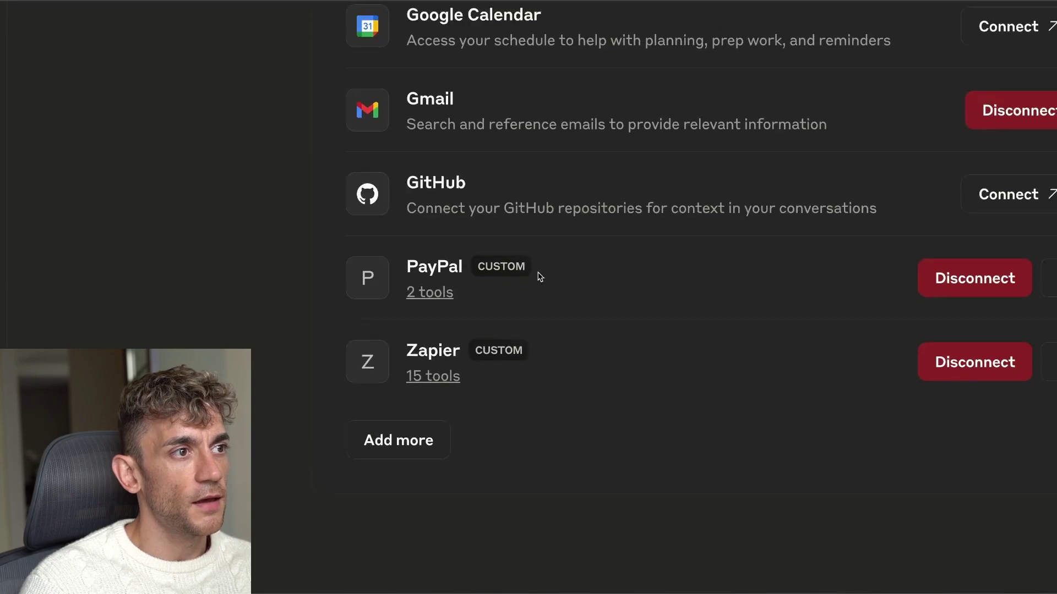
- Start adding a new custom integration in Claude's integration settings
scroll(361, 275, "up", 1)
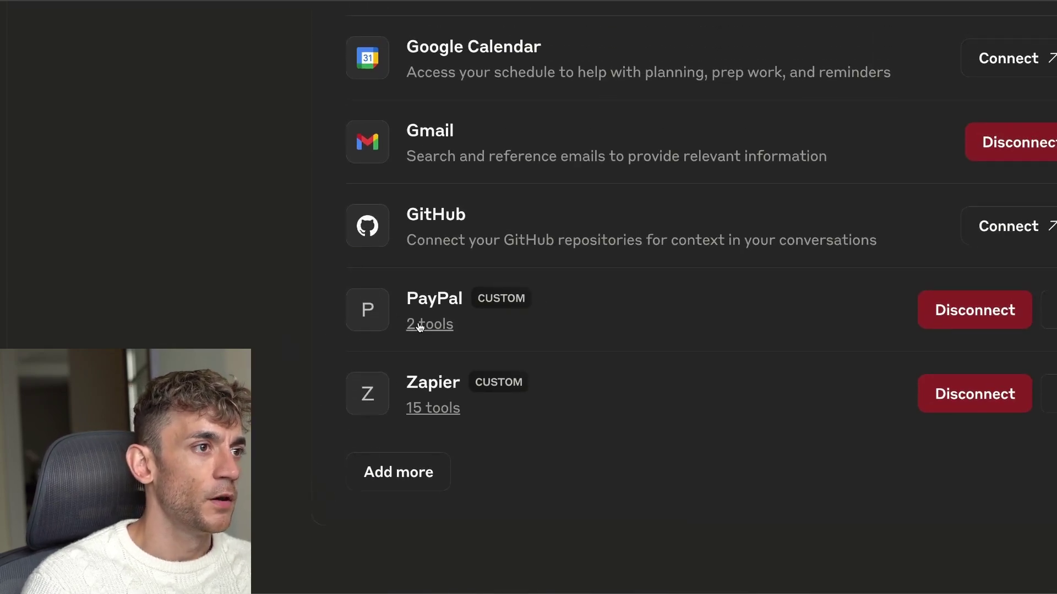
left_click(389, 472)
left_click(347, 330)
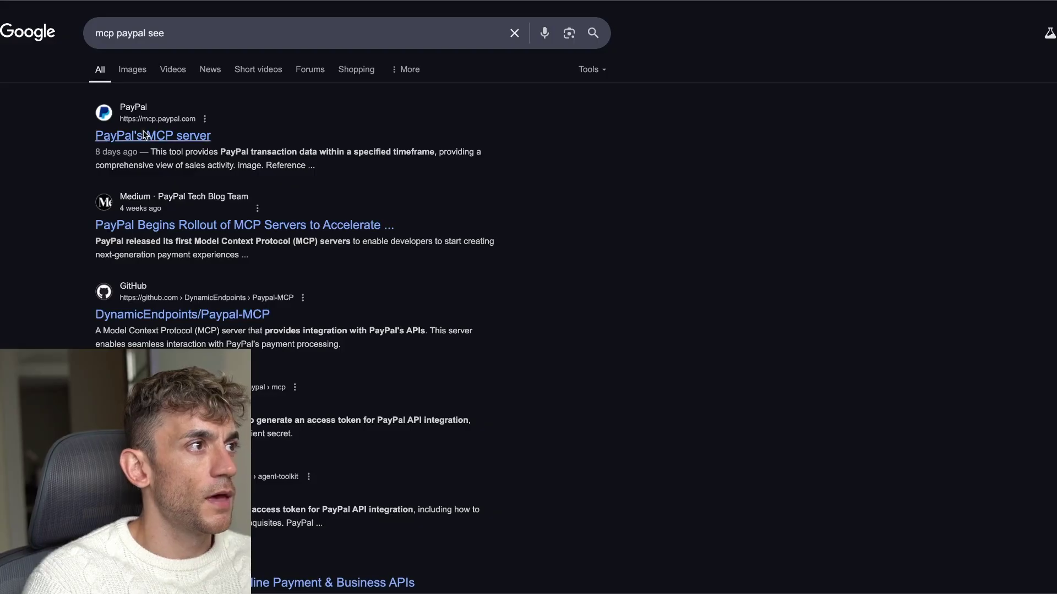
- Open PayPal's MCP server page from the Google results and look through its setup instructions
left_click(144, 135)
scroll(440, 201, "down", 15)
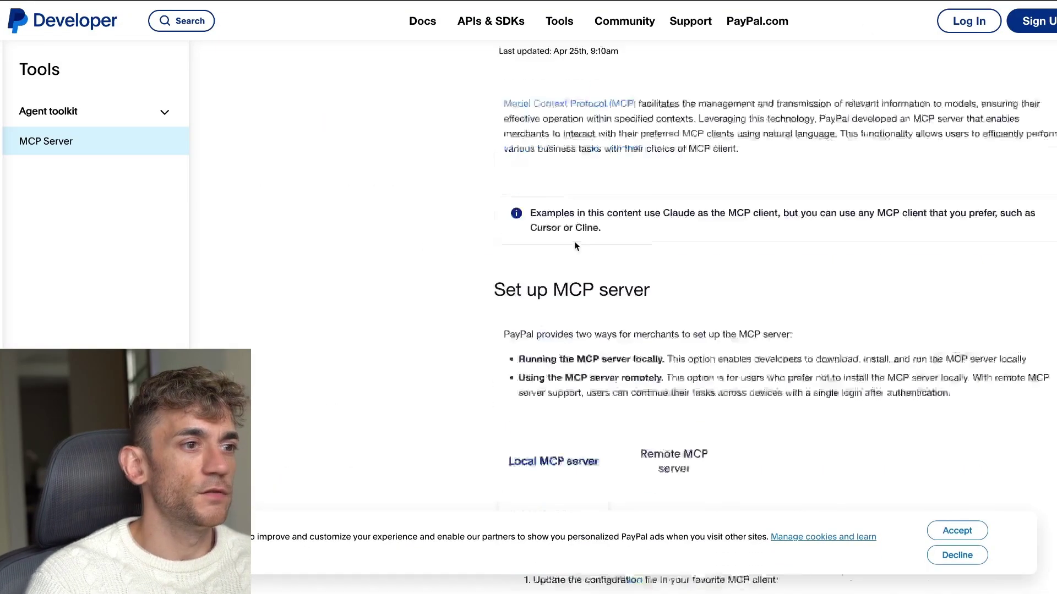
scroll(511, 280, "down", 10)
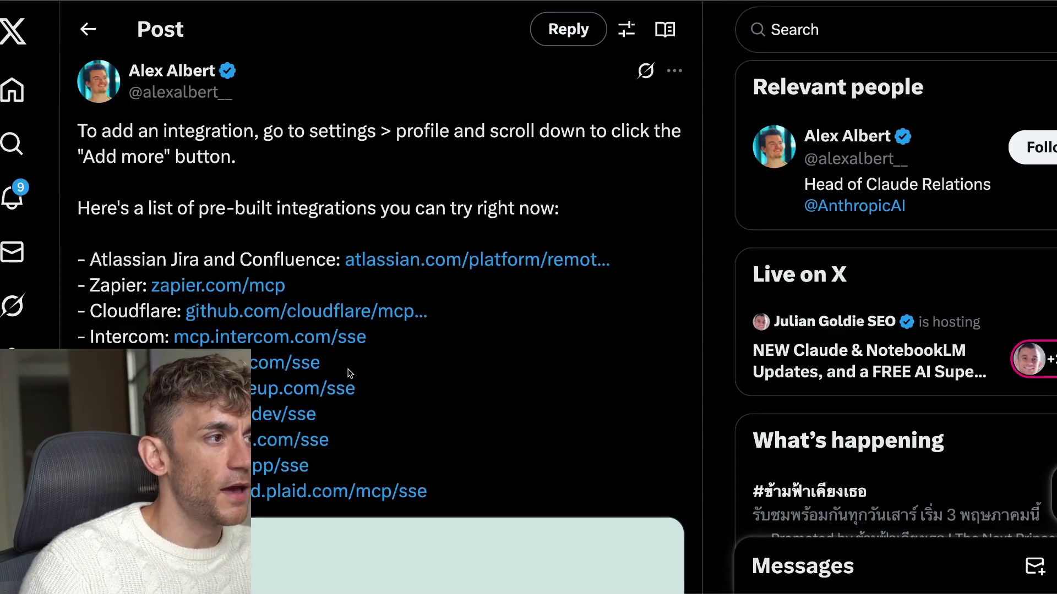
right_click(219, 363)
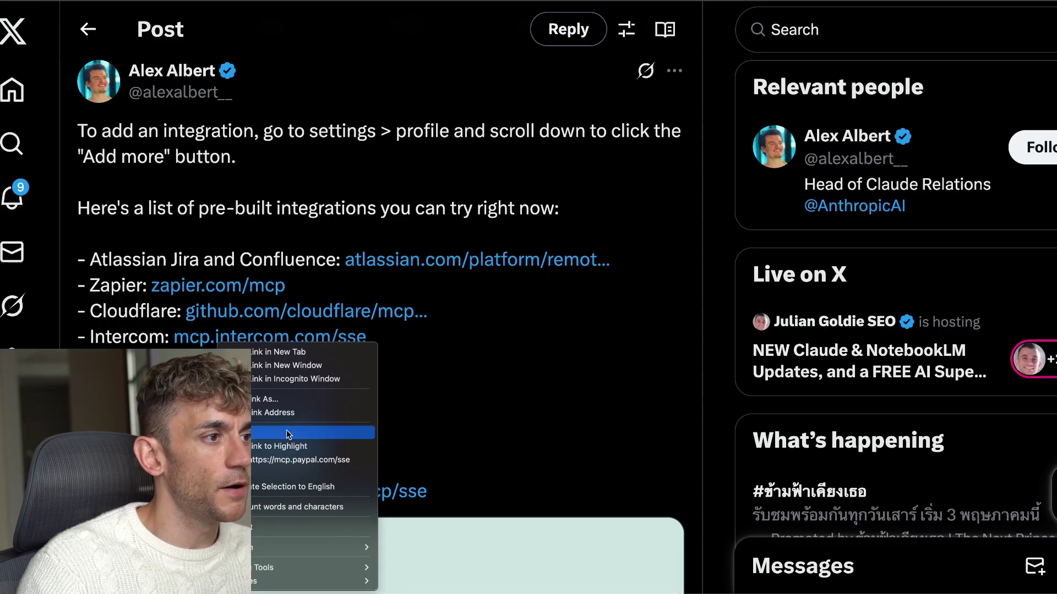
left_click(277, 434)
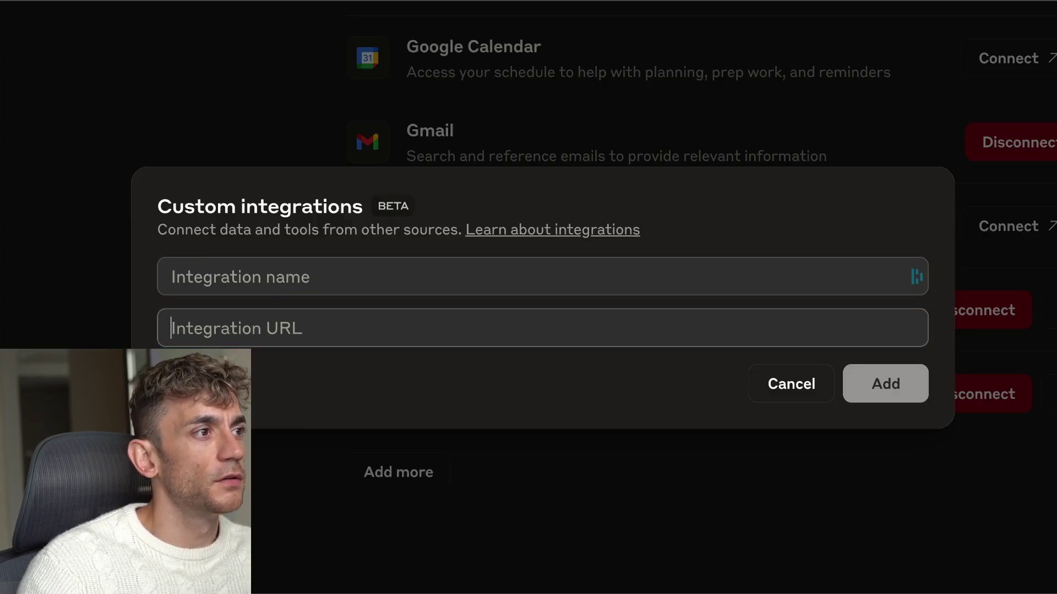
left_click(266, 317)
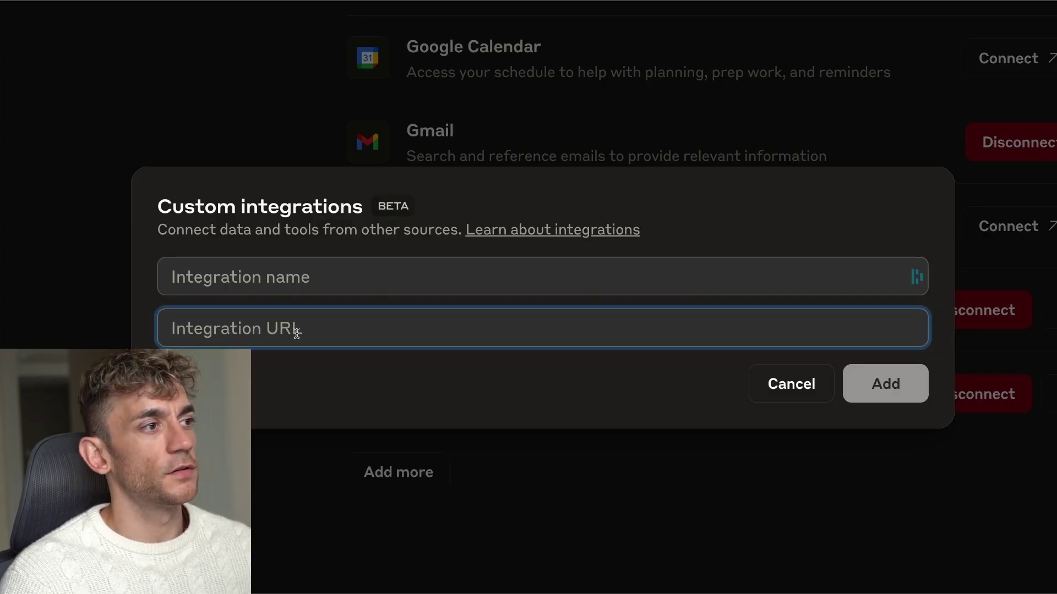
type("https://mcp.paypal.com/sse")
- Name the custom integration "PayPal"
left_click(332, 268)
type("Pa")
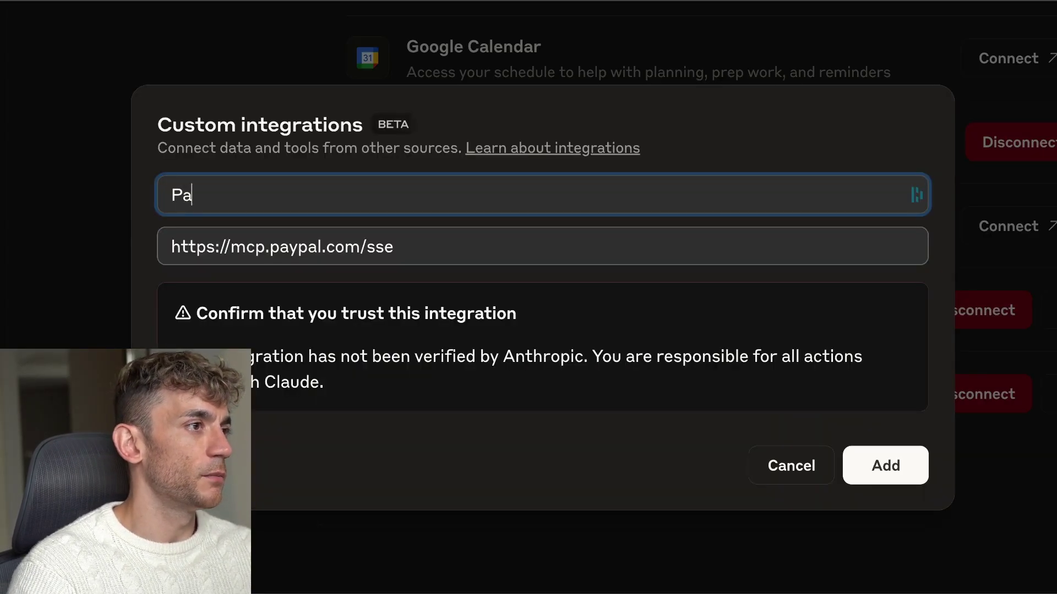
type("yPal")
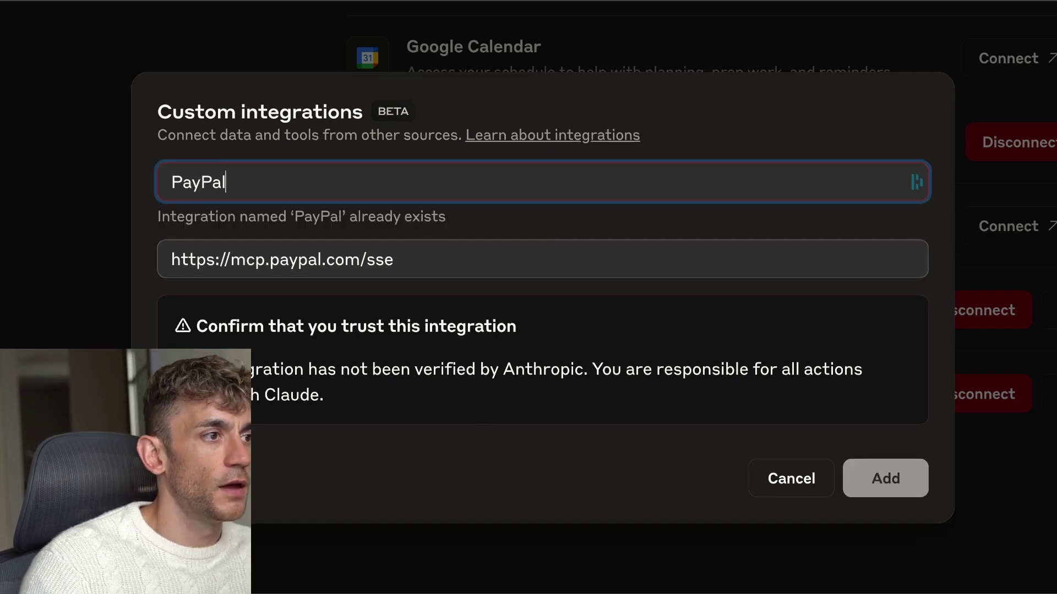
left_click(597, 363)
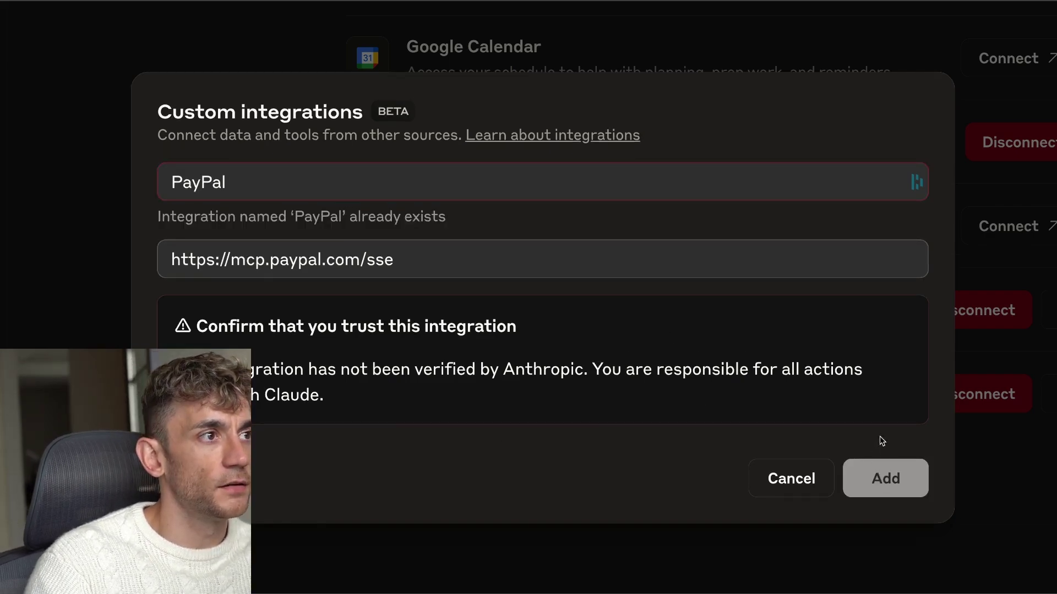
- Look through the X post of pre-built integrations and its replies, and cancel adding the custom integration in Claude
left_click_drag(159, 217, 425, 231)
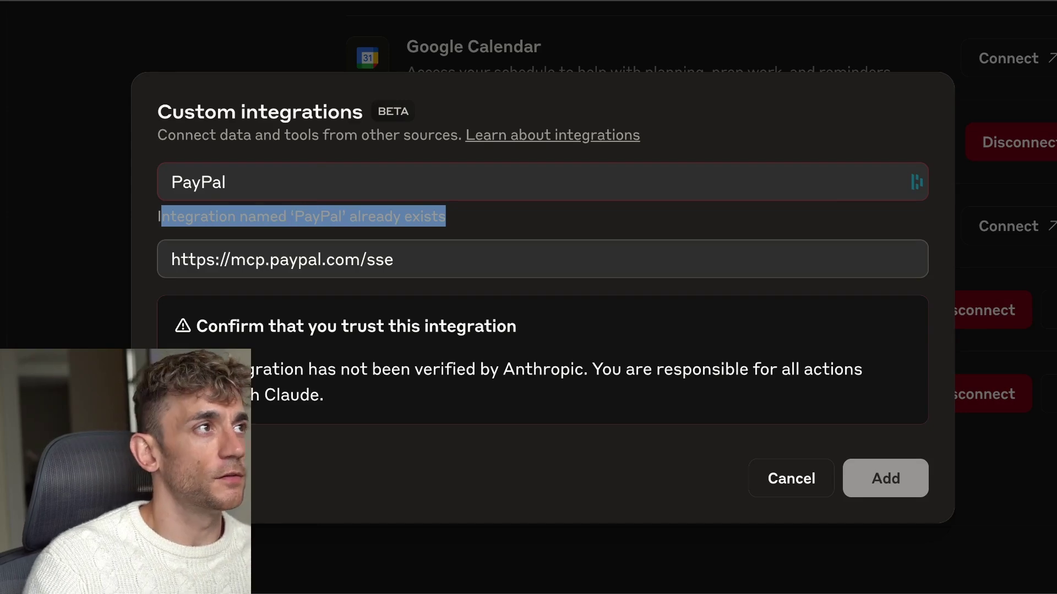
left_click(325, 45)
scroll(344, 370, "down", 1)
scroll(345, 369, "down", 2)
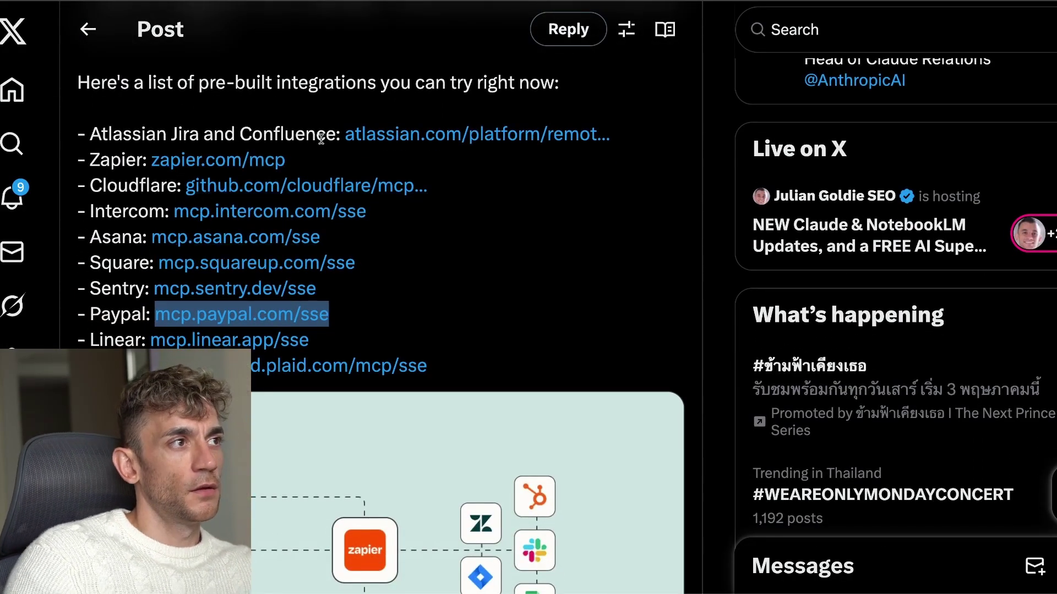
scroll(332, 287, "down", 10)
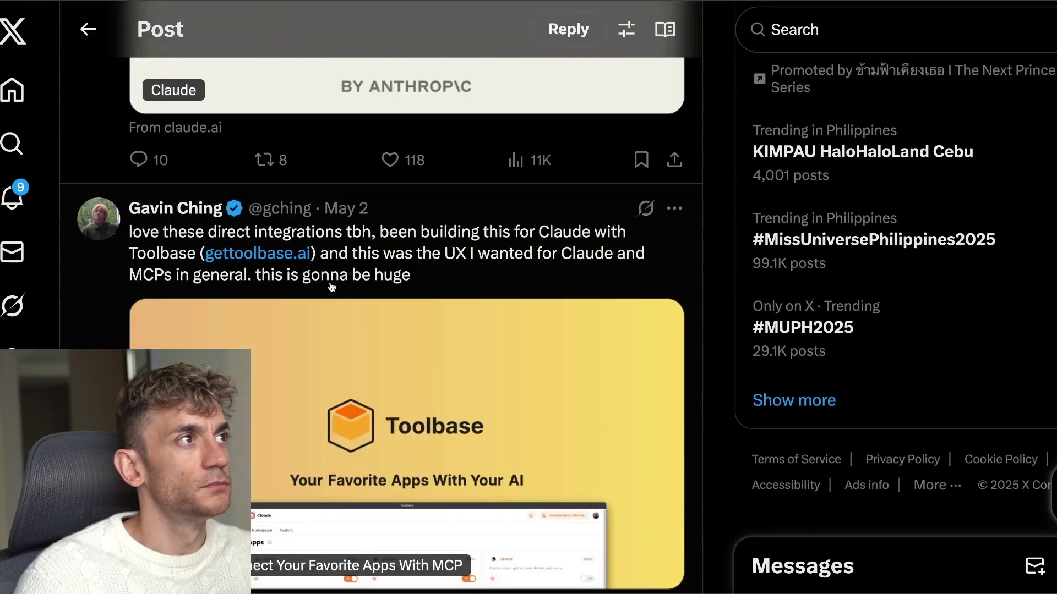
scroll(325, 304, "down", 10)
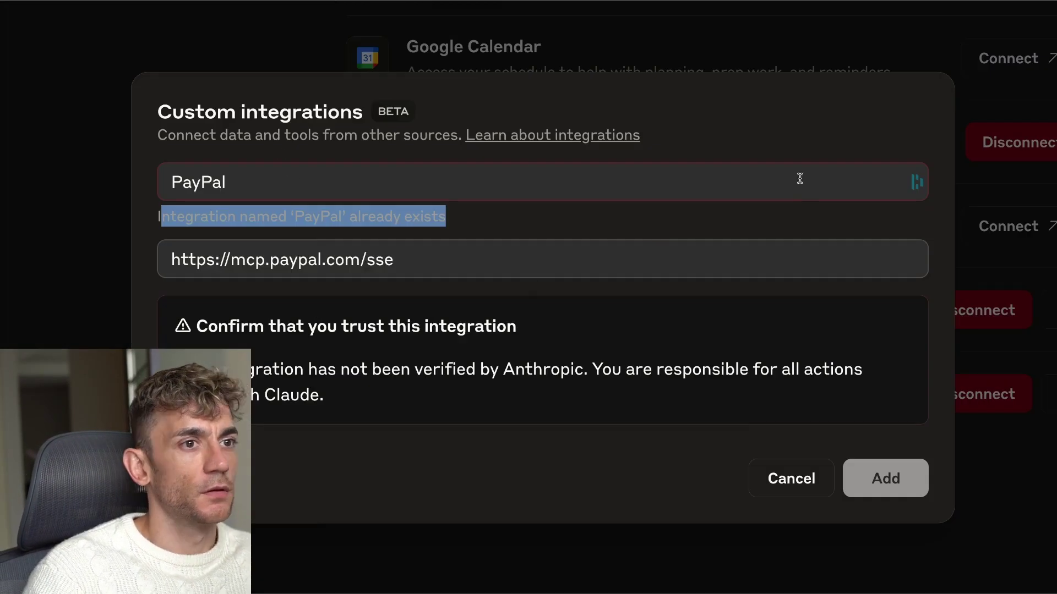
left_click(802, 495)
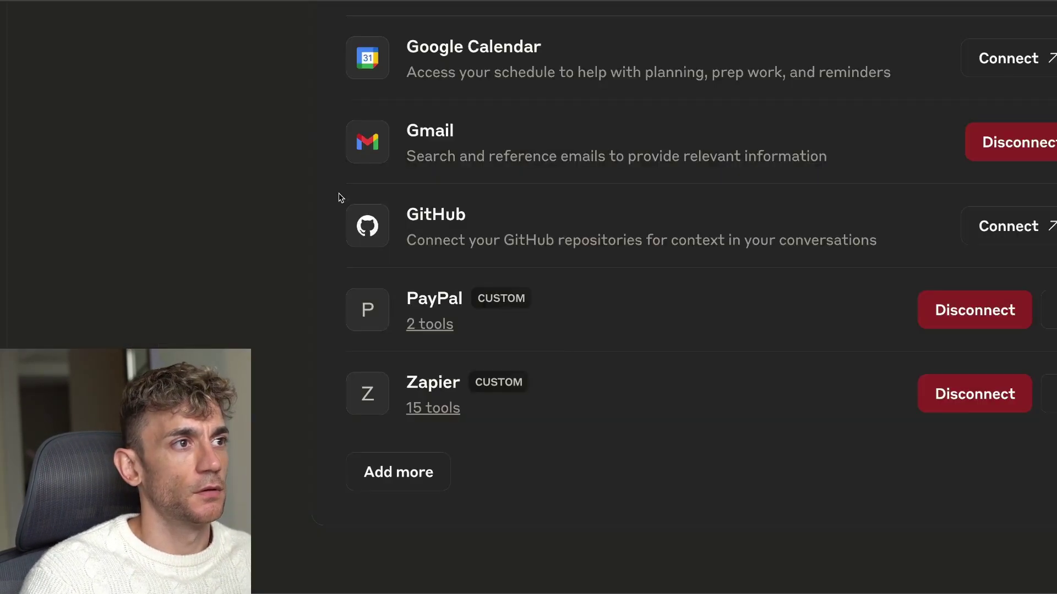
- Leave the integration settings for a new Claude chat and turn on Research for it
scroll(283, 311, "up", 10)
scroll(286, 312, "up", 12)
scroll(278, 303, "down", 5)
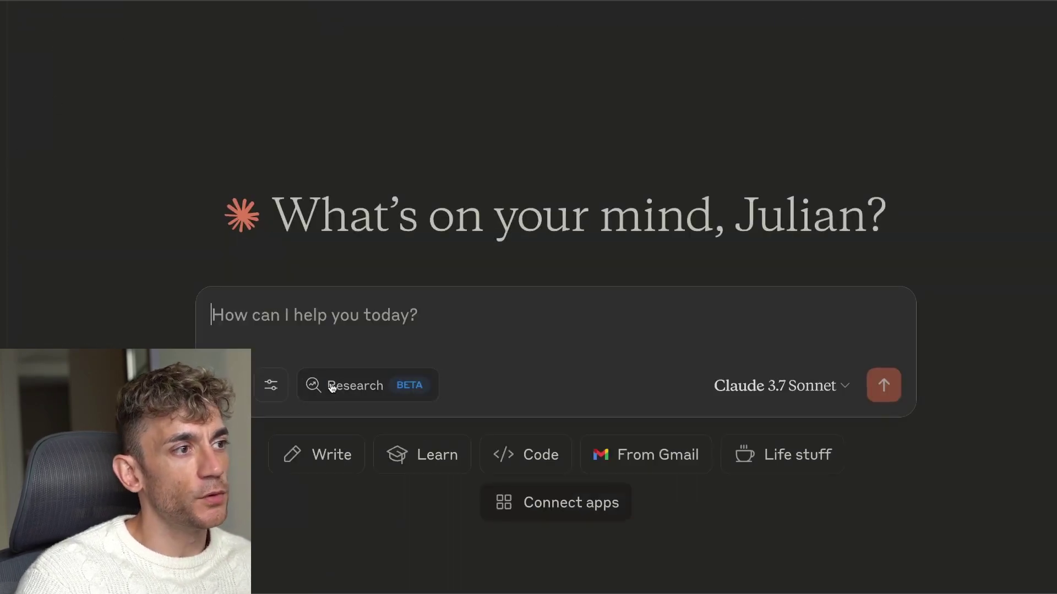
left_click(331, 385)
left_click(302, 342)
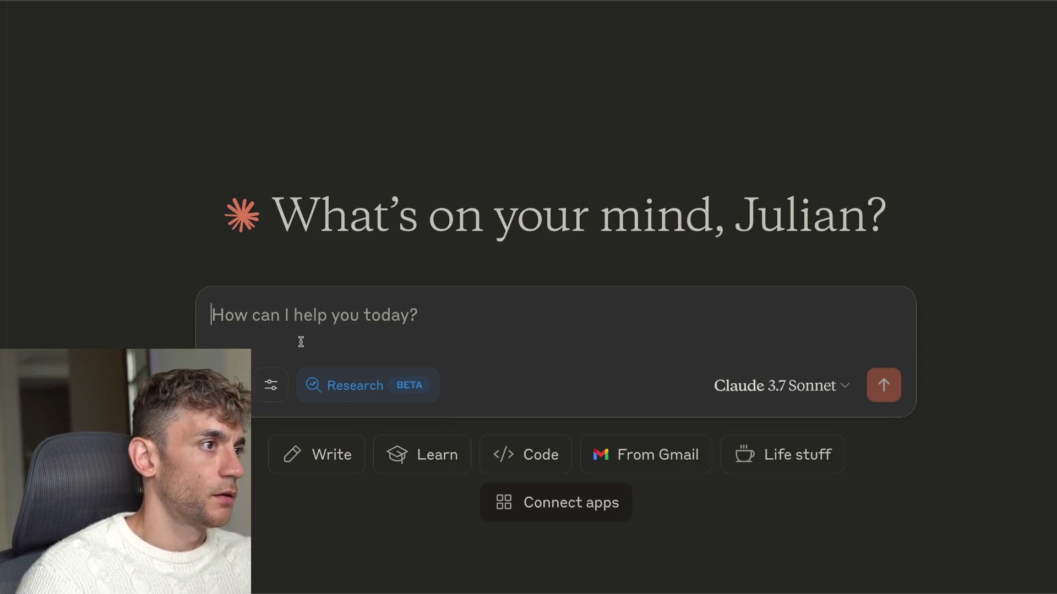
- Send the prompt "Research the latest AI updates this week as a deep research report, then put into a google doc and email it to me"
type("Research MCPs")
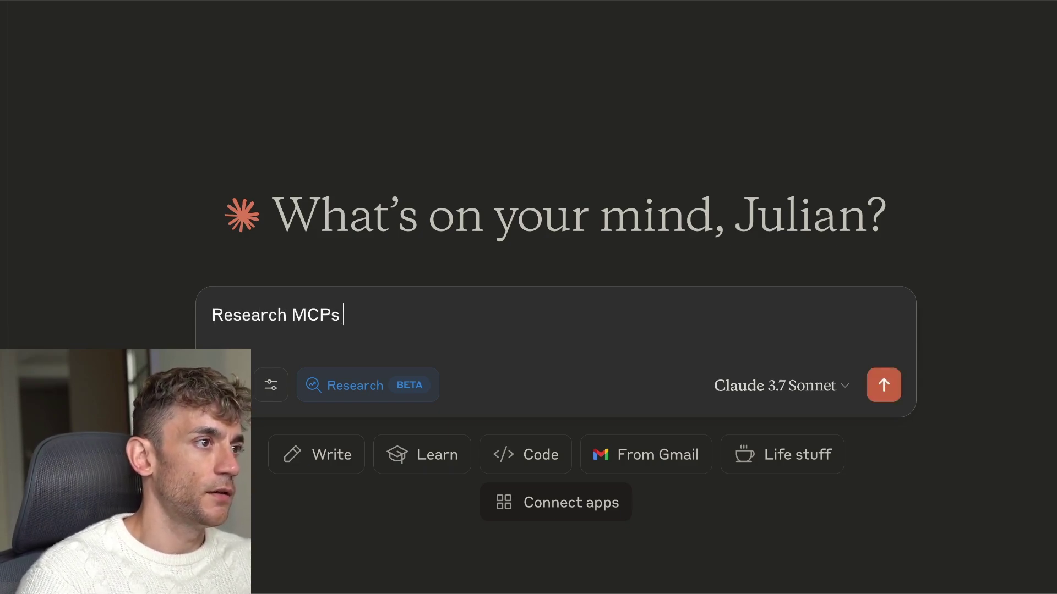
key("BackSpace")
key("BackSpace")
key("BackSpace")
key("BackSpace")
key("BackSpace")
type("the latest AI ")
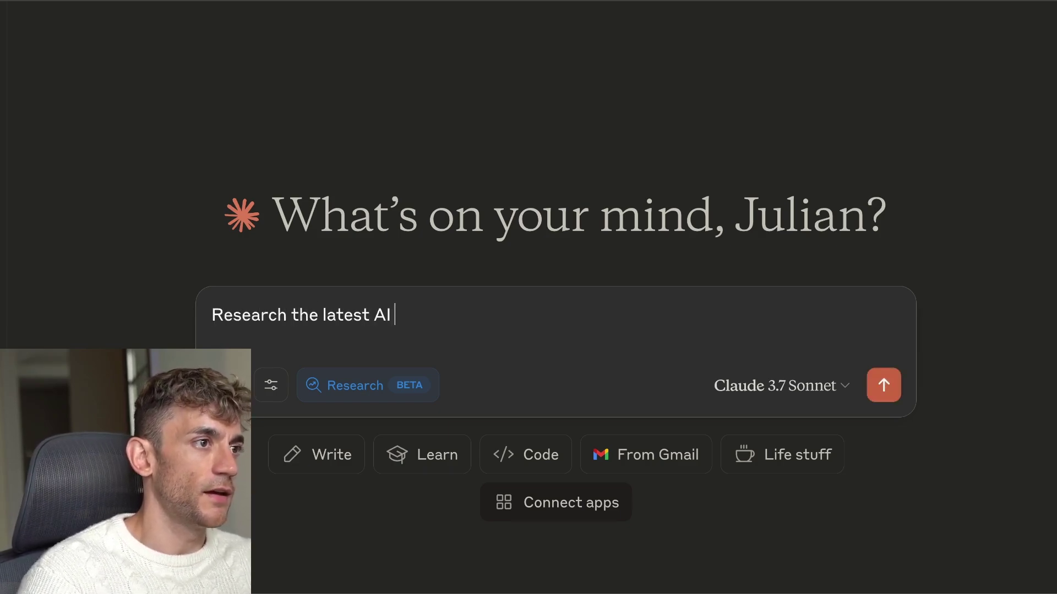
type("updates this week as a deep research report, then put into a google doc and email it to me")
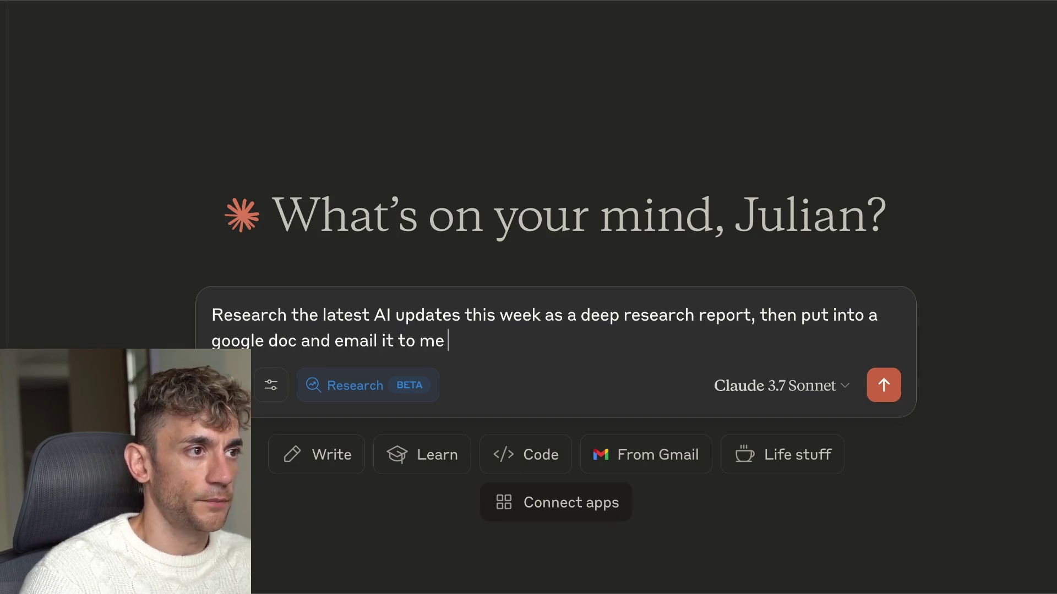
key("ctrl+a")
left_click(388, 411)
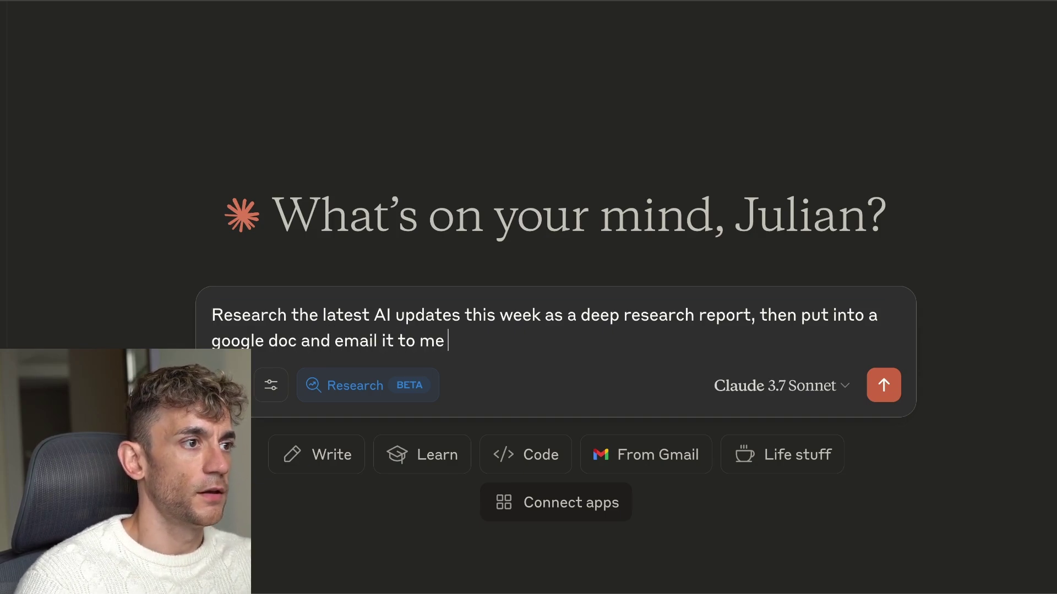
key("Return")
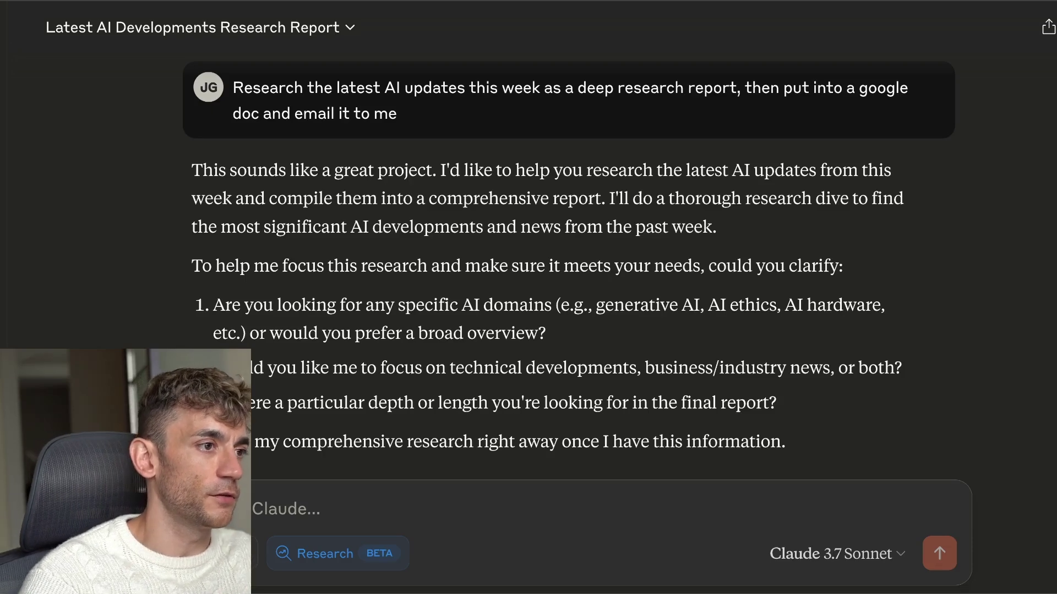
- Answer Claude's clarifying questions with "just figure this out yourself"
scroll(339, 400, "down", 2)
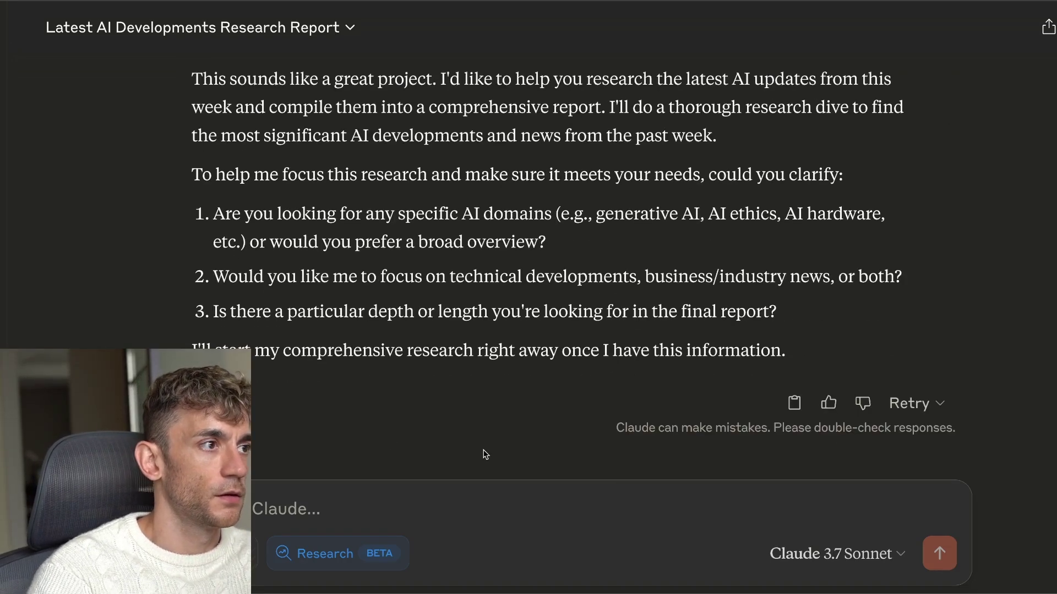
type("Bro")
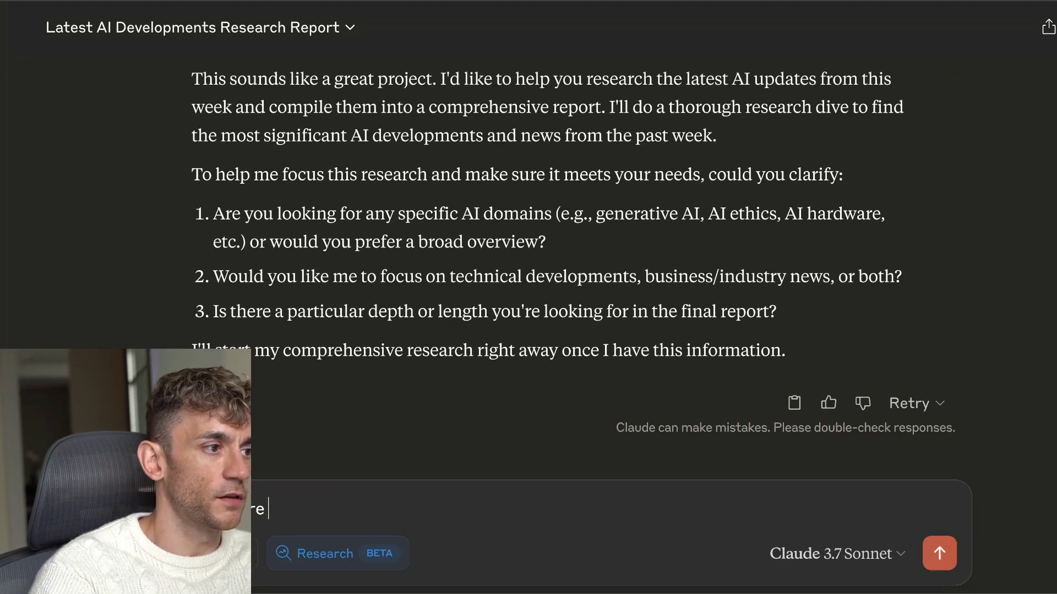
type("elf")
key("Return")
- Review the list of custom integrations Claude may use and start the research with all 17 tools
scroll(472, 366, "down", 1)
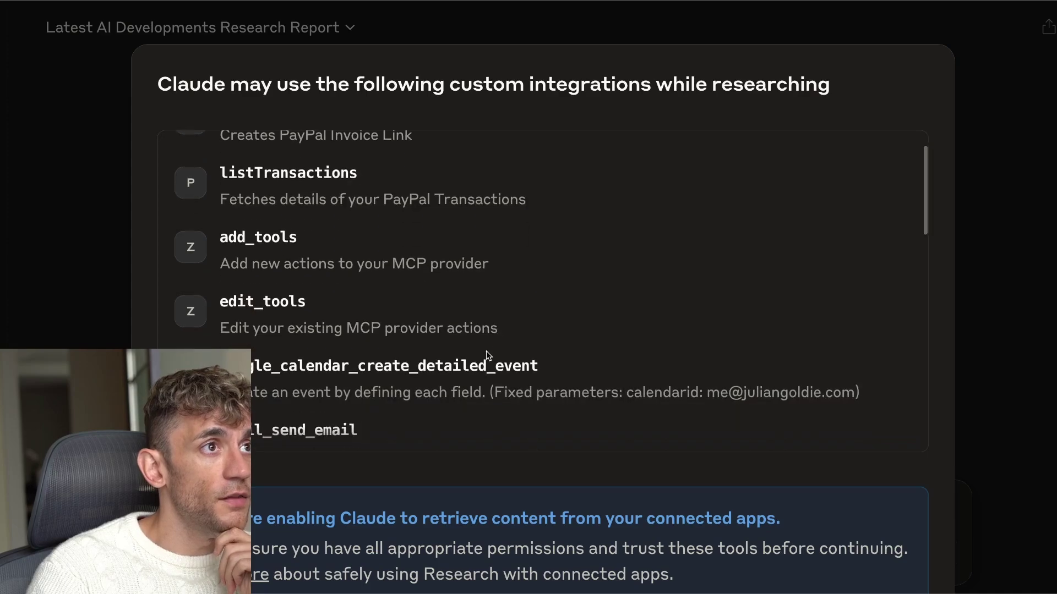
scroll(491, 339, "up", 1)
left_click_drag(159, 72, 842, 86)
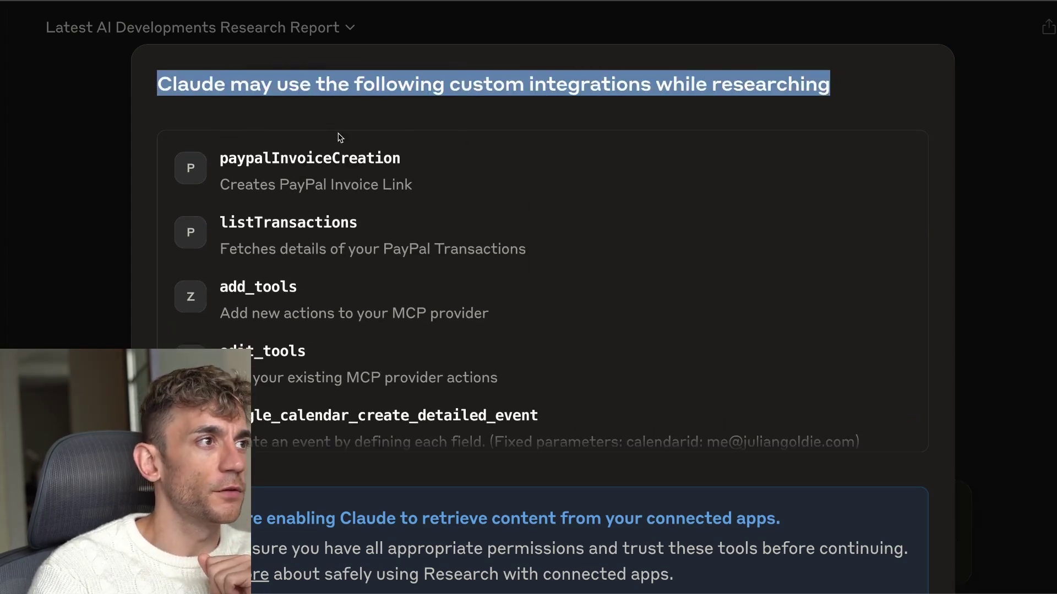
scroll(296, 232, "down", 15)
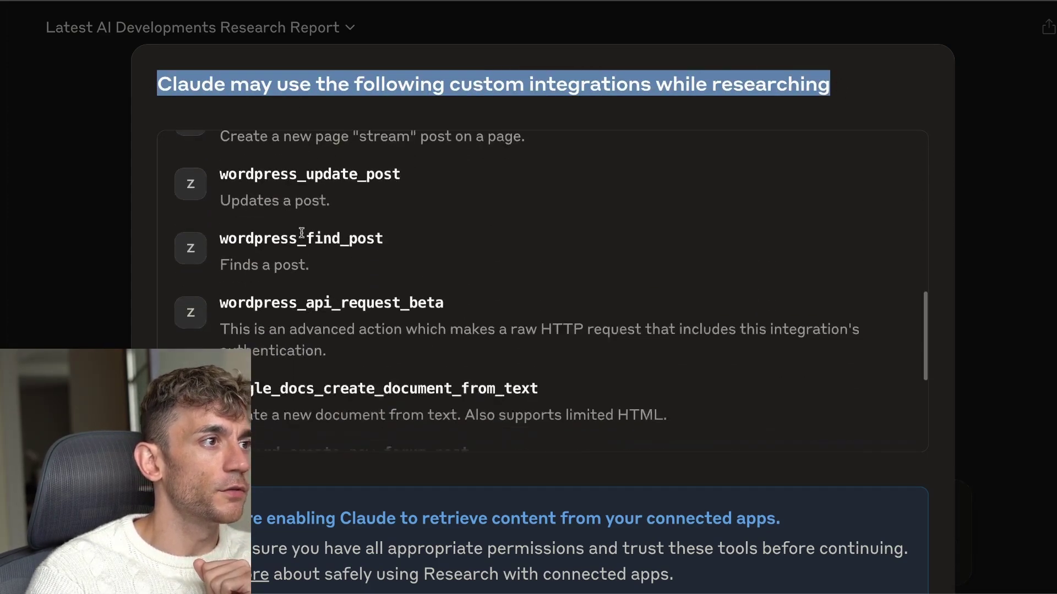
scroll(631, 432, "down", 3)
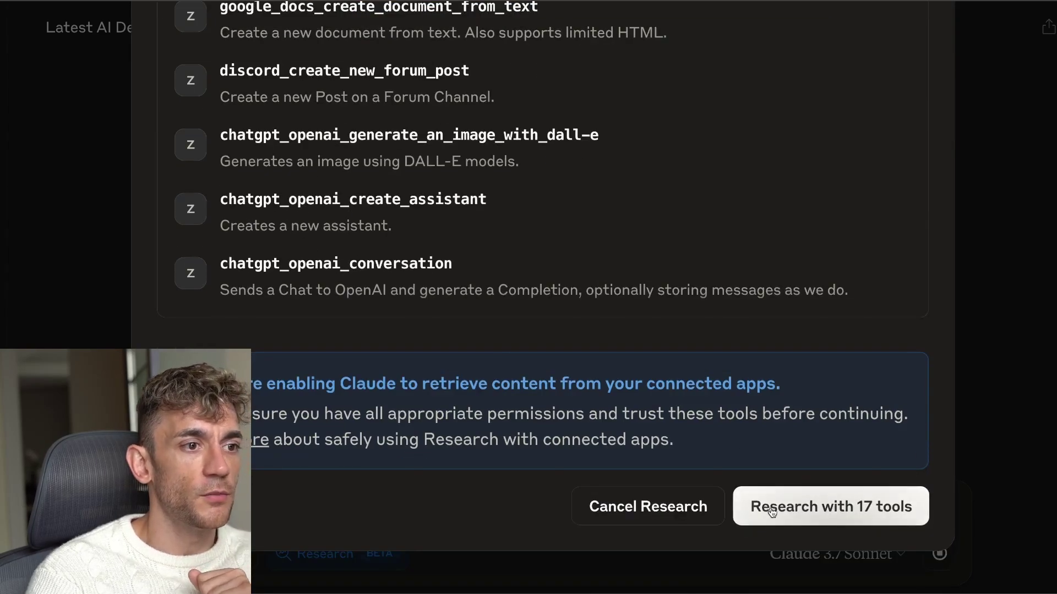
left_click(864, 505)
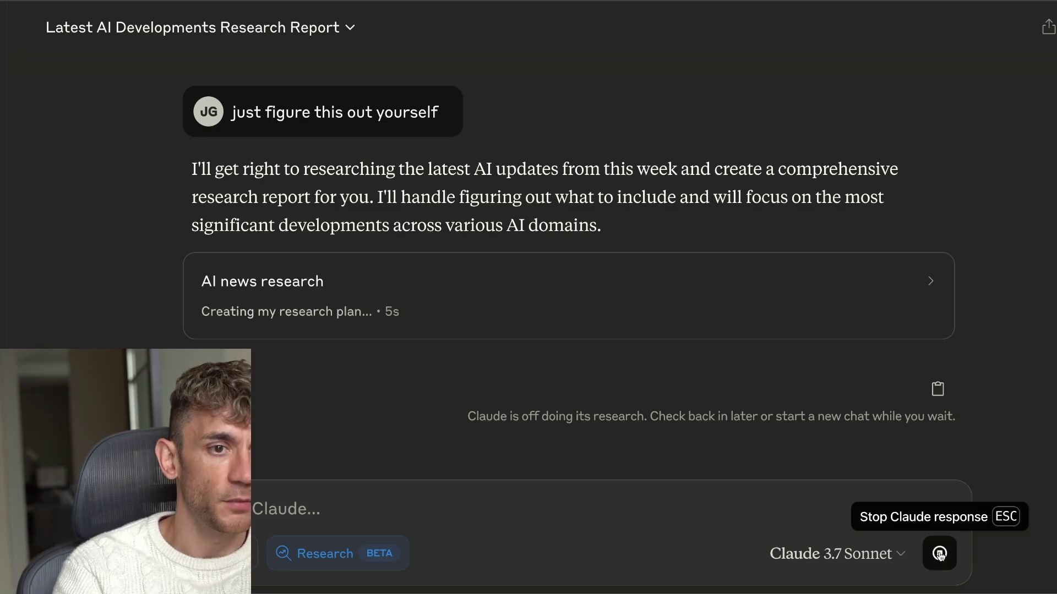
- Switch to Manus's "7-Day Japan Itinerary with Proposal Ideas" example and copy its full prompt
mouse_move(613, 592)
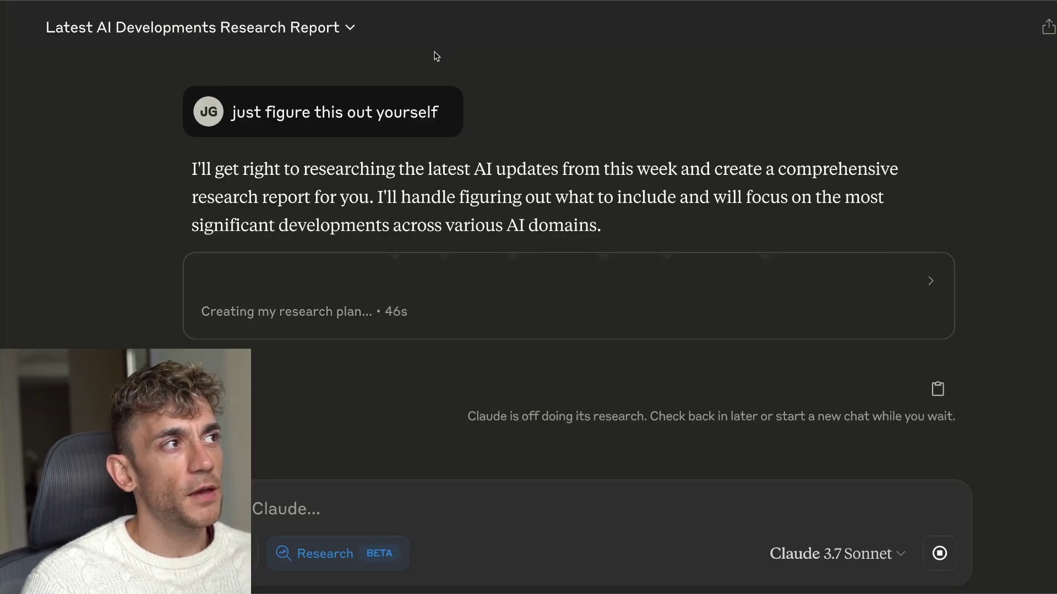
left_click_drag(232, 91, 708, 199)
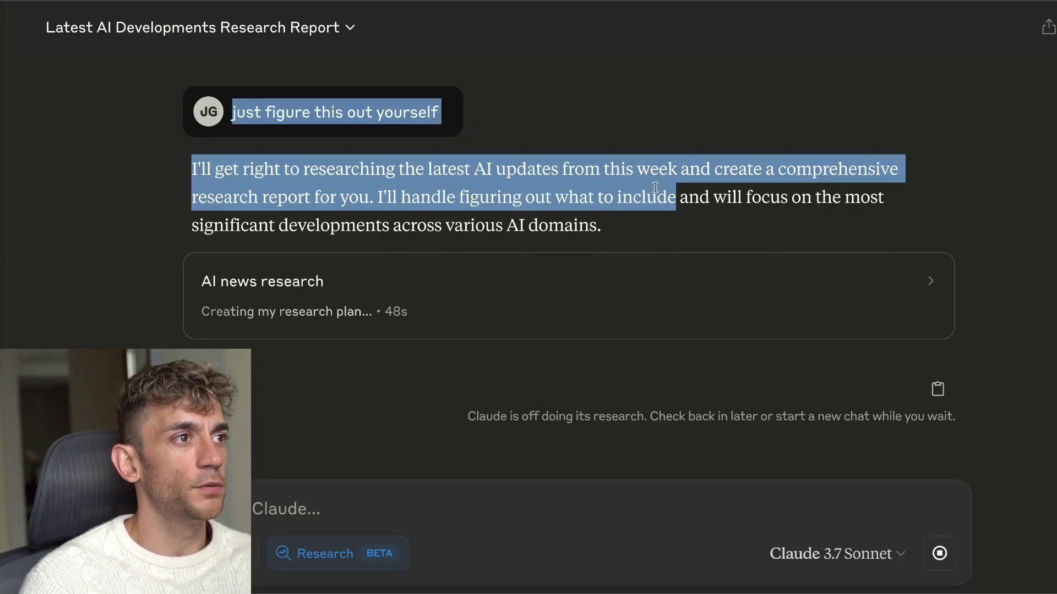
left_click(615, 205)
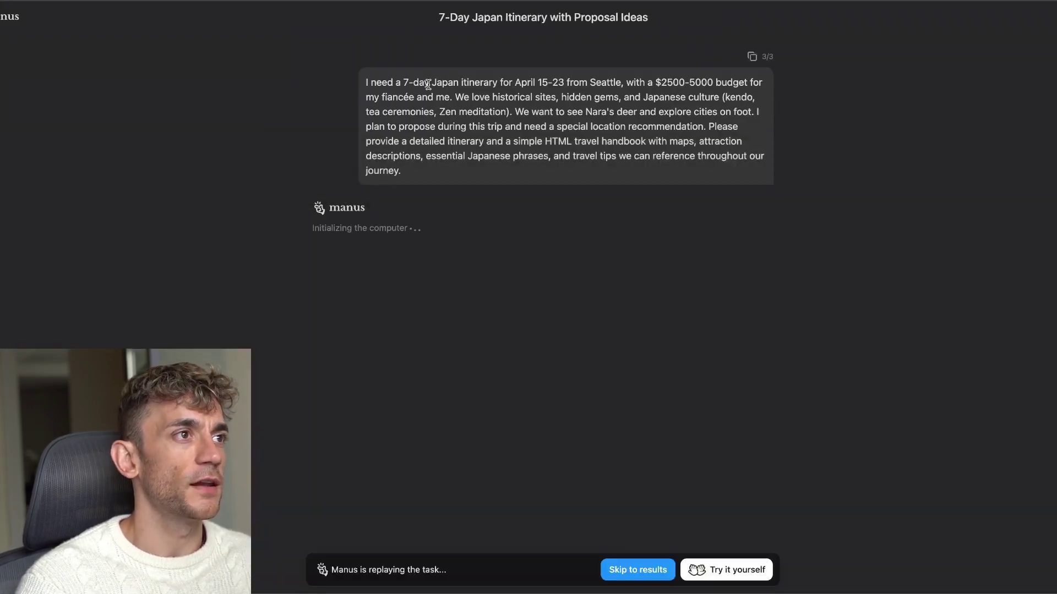
double_click(398, 113)
triple_click(398, 113)
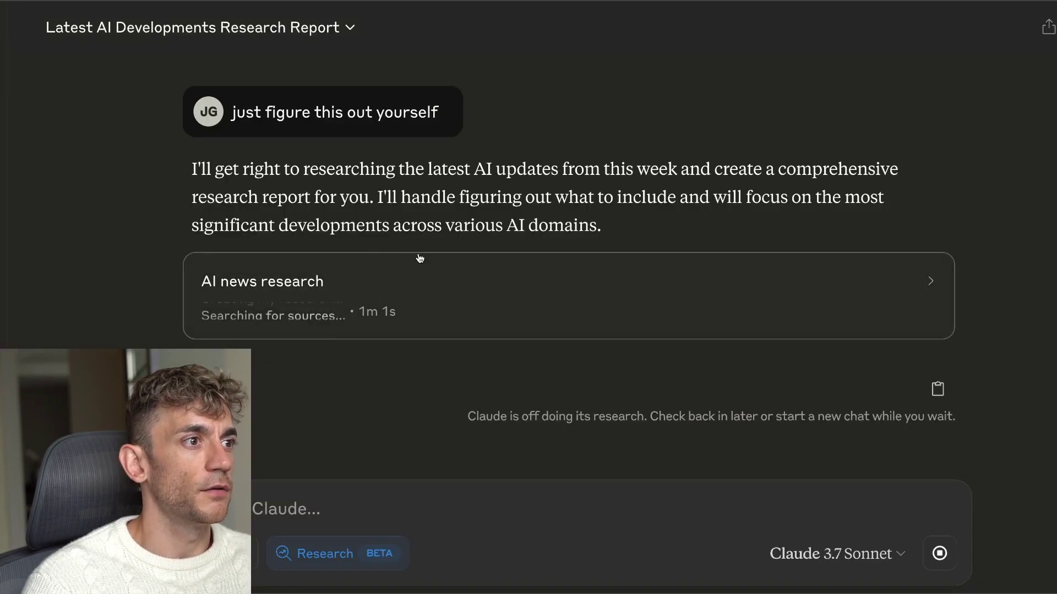
- Stop the AI news research running in the Claude chat and confirm the stop
left_click(940, 553)
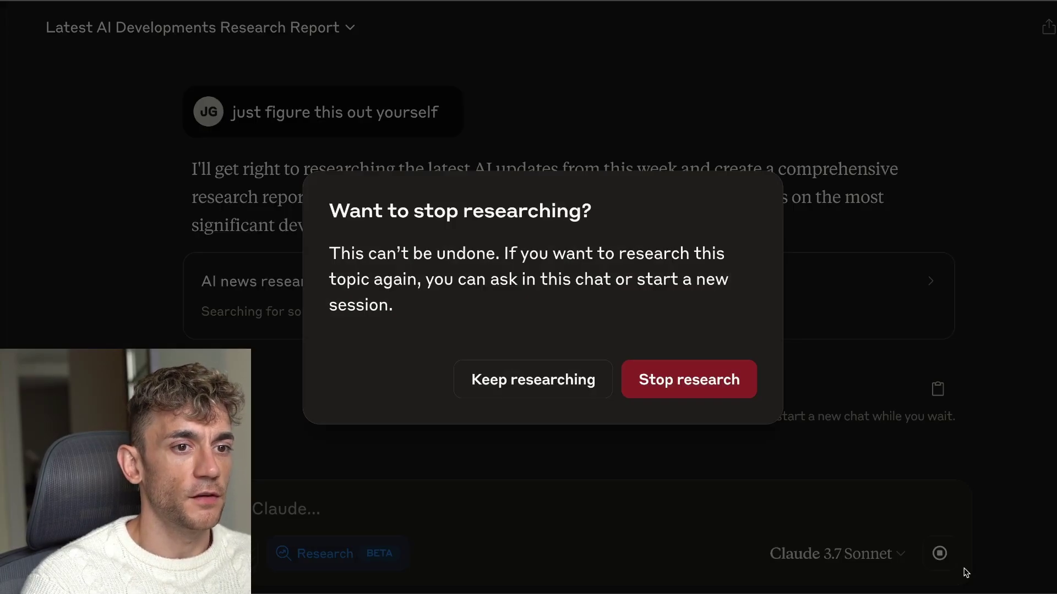
left_click(686, 381)
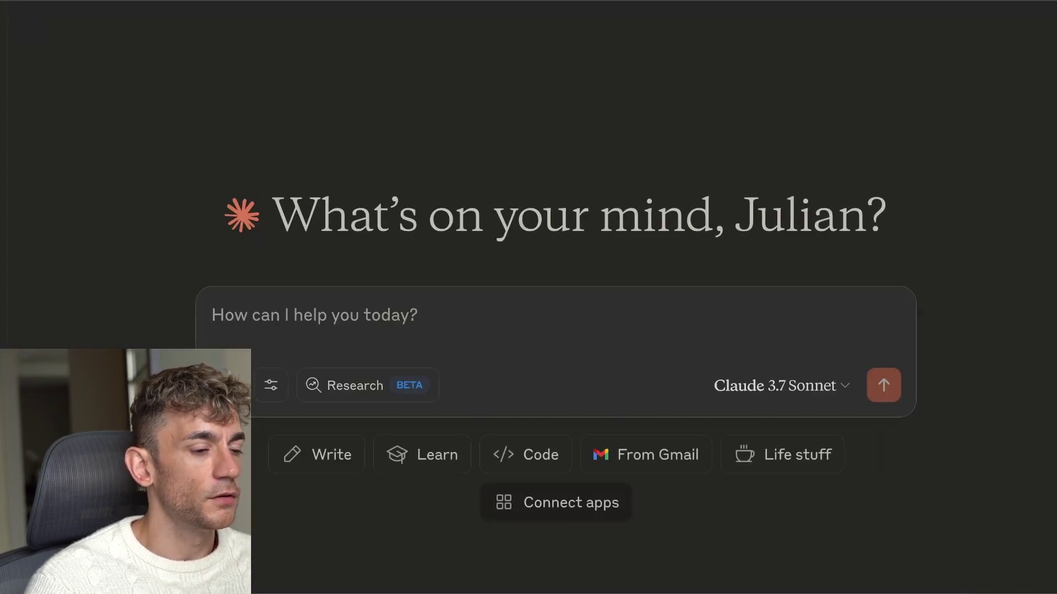
- Paste the 7-day Japan itinerary prompt into a new Claude chat, turn on Research and send it
type("I need a 7-day Japan itinerary for April 15-23 from Seattle, with a $2500-5000 budget for my fiancée and me. We love historical sites, hidden gems, and Japanese culture (kendo, tea ceremonies, Zen meditation). We want to see Nara's deer and explore cities on foot. I plan to propose during this trip and need a special location recommendation. Please provide a detailed itinerary and a simple HTML travel guidebook with maps, attraction descriptions, essential Japanese phrases, and travel tips we can reference throughout our journey.")
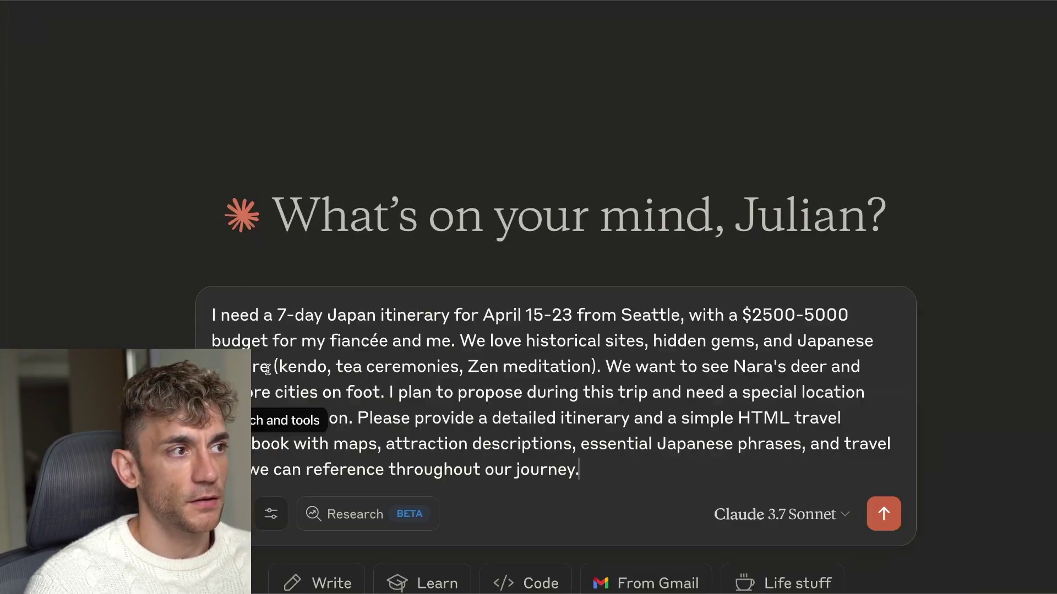
key("ctrl+a")
key("Left")
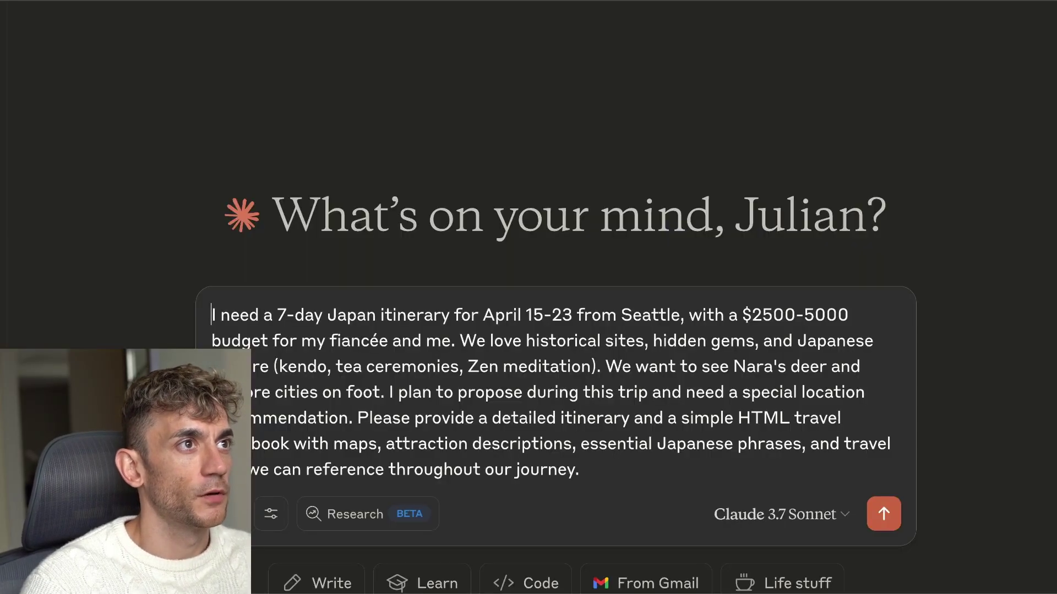
left_click_drag(348, 418, 583, 476)
left_click(676, 449)
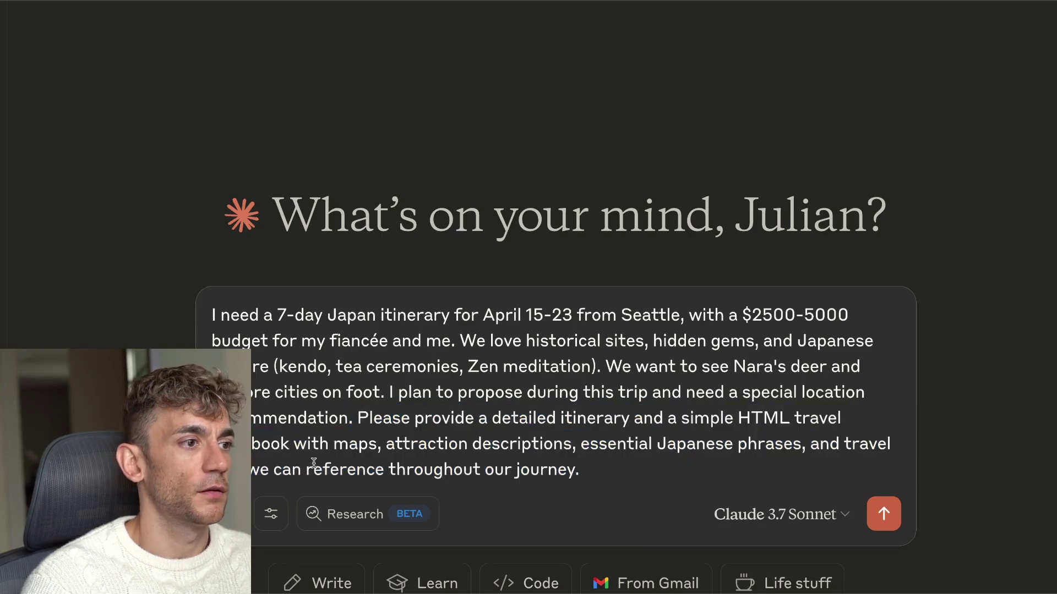
left_click(354, 512)
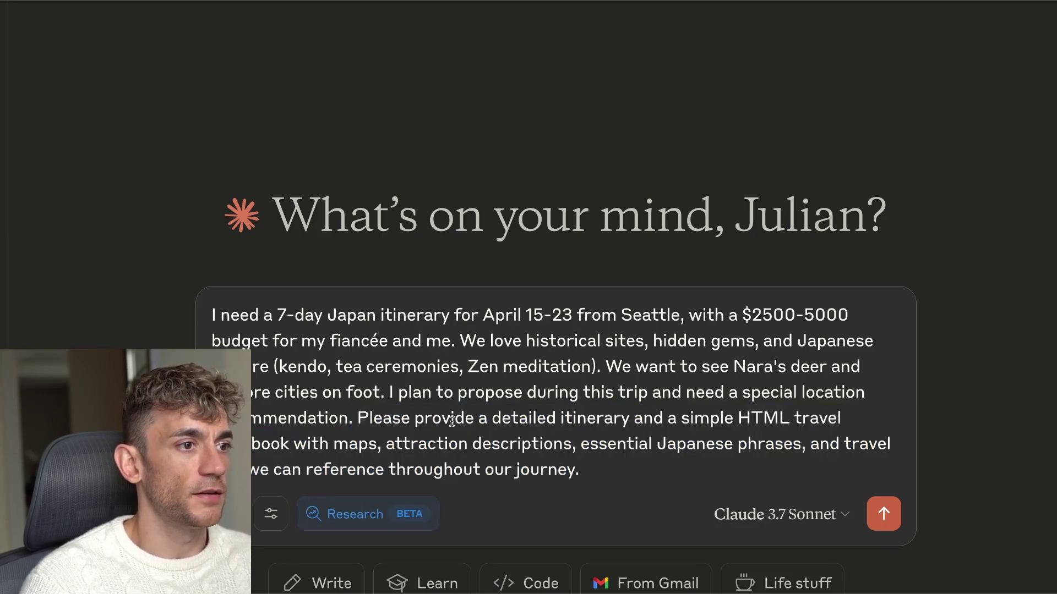
left_click(884, 513)
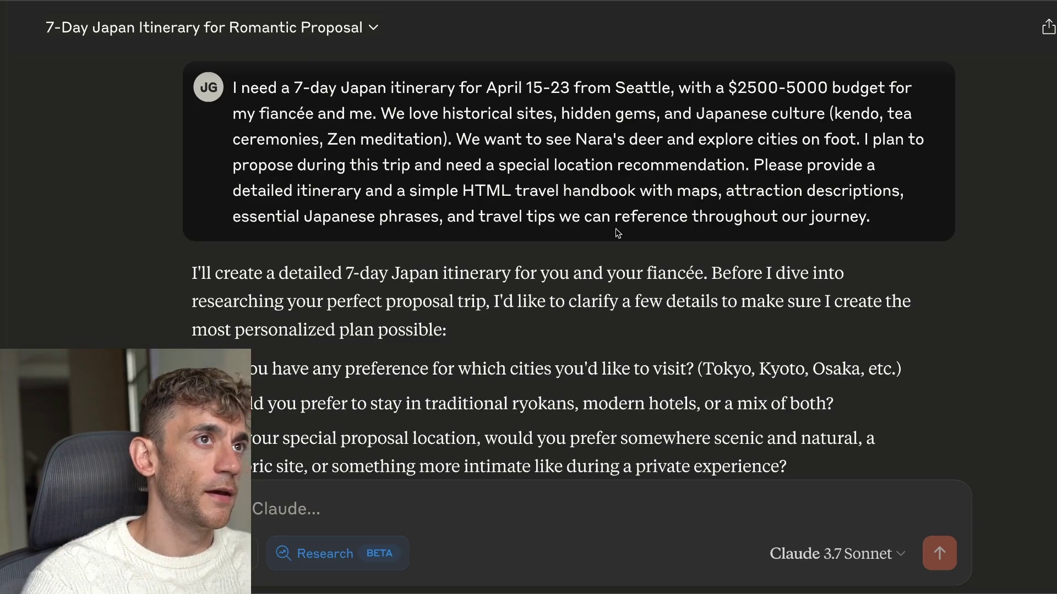
scroll(415, 269, "down", 3)
scroll(404, 274, "up", 3)
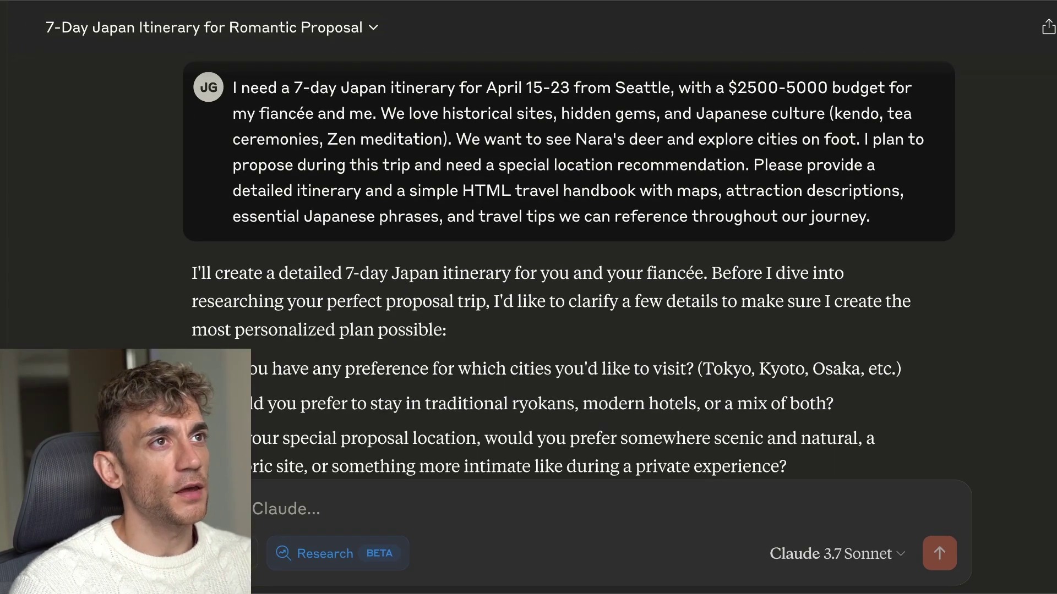
mouse_move(461, 589)
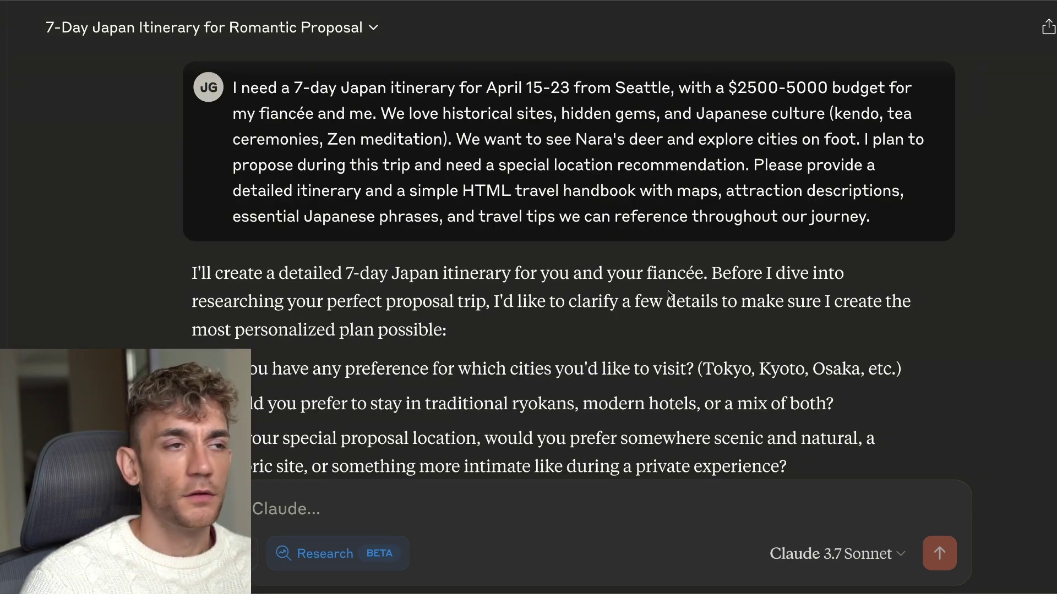
- Switch to the AI Profit Boardroom in a new tab, expand the March 2025 SOPs and look through the March and April lessons
key("super+t")
type("ai pr")
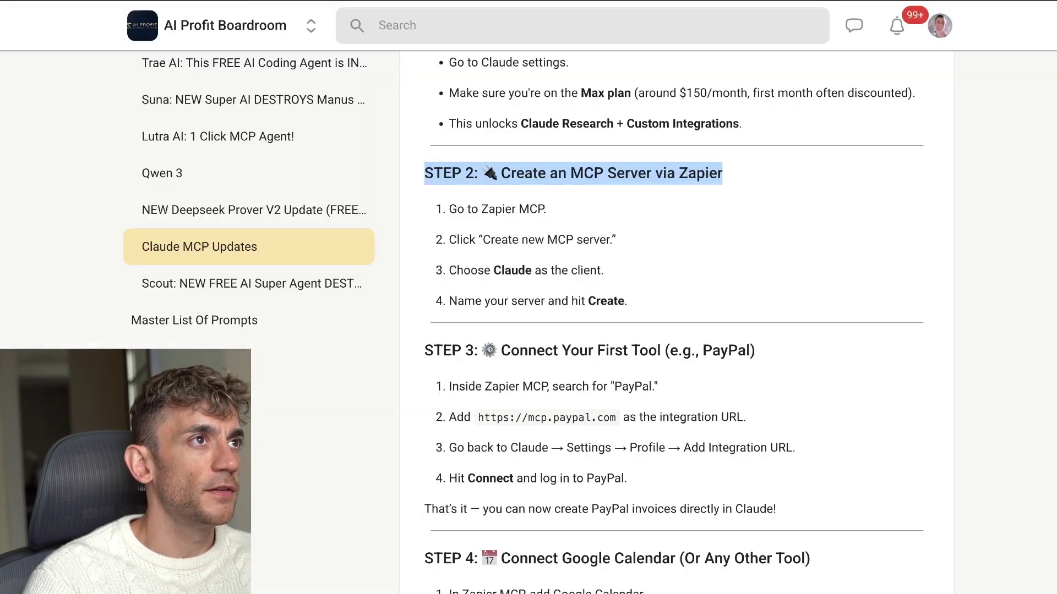
scroll(352, 287, "up", 15)
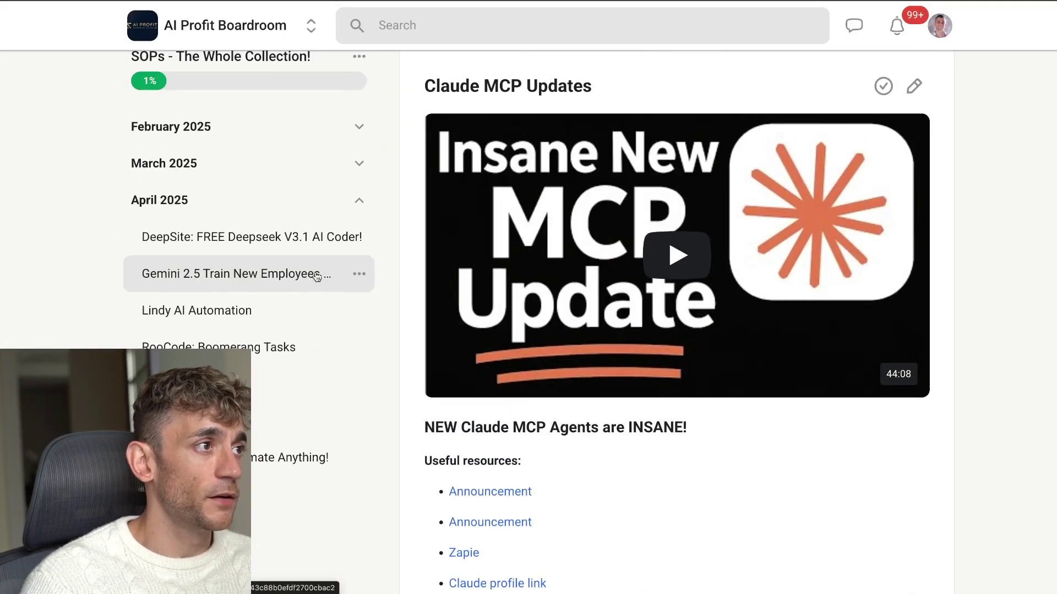
left_click(358, 164)
scroll(358, 382, "down", 3)
scroll(212, 216, "down", 4)
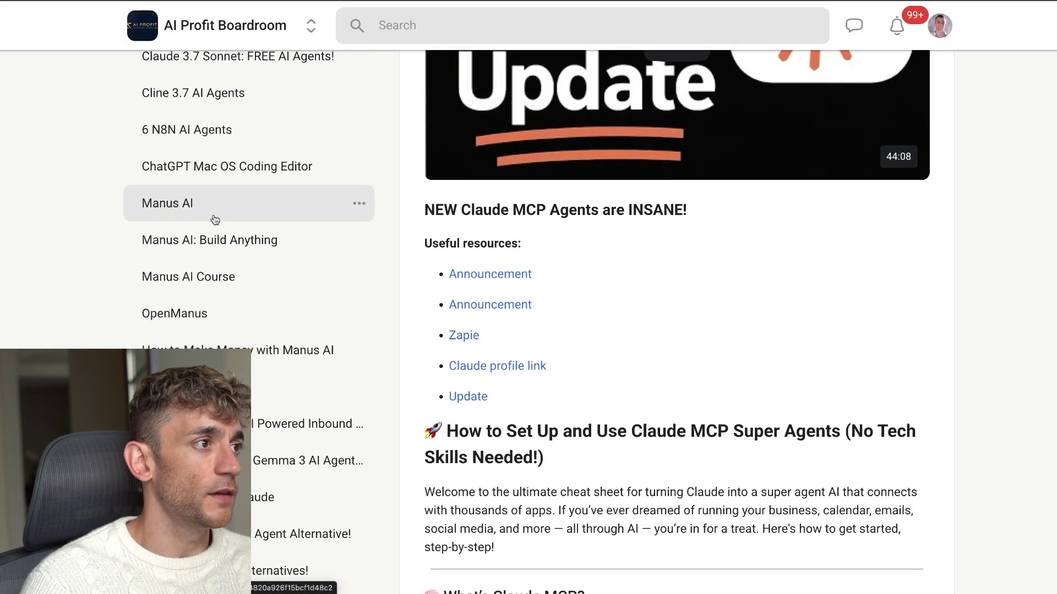
scroll(217, 153, "up", 2)
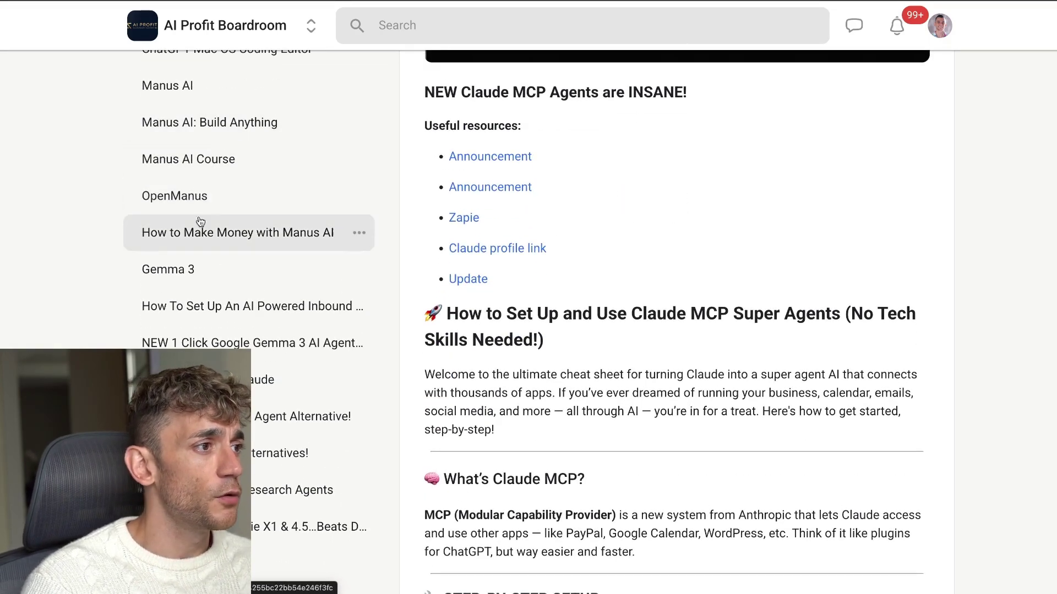
scroll(200, 227, "down", 3)
scroll(209, 252, "down", 7)
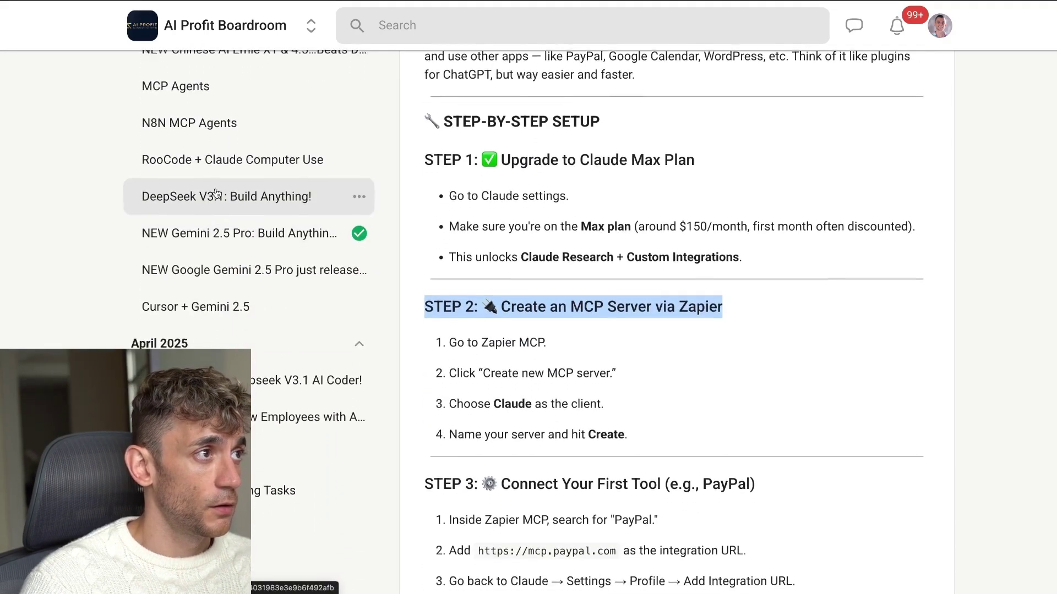
scroll(220, 220, "down", 4)
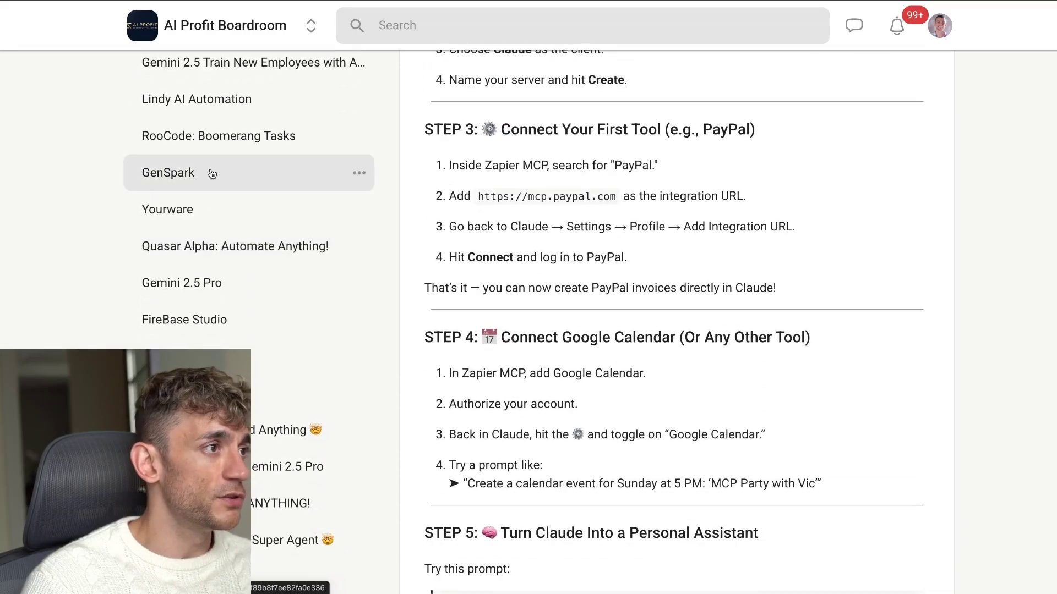
scroll(223, 298, "down", 5)
scroll(218, 319, "down", 4)
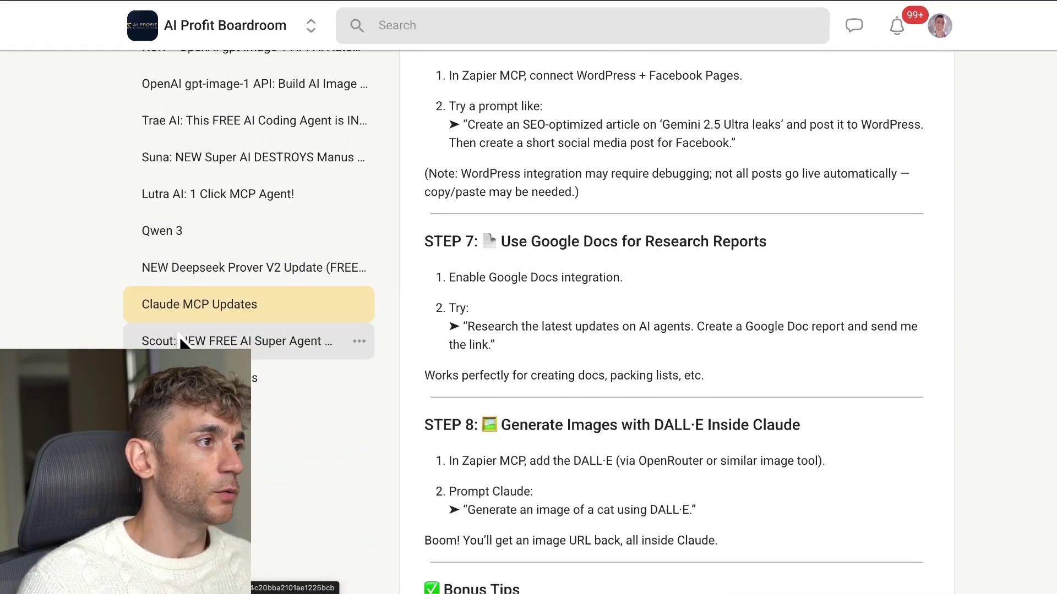
- Skim the Claude MCP Updates guide again, and open the "Claude 3.7 Sonnet: FREE AI Agents!" lesson from March 2025
scroll(524, 288, "up", 20)
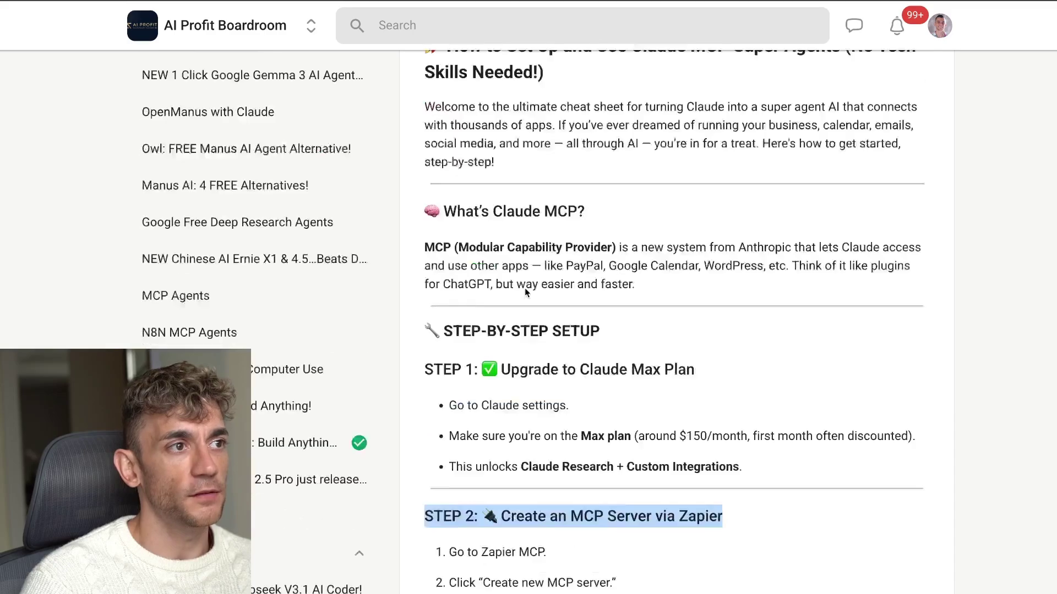
scroll(524, 289, "up", 3)
scroll(524, 289, "down", 20)
scroll(524, 288, "up", 20)
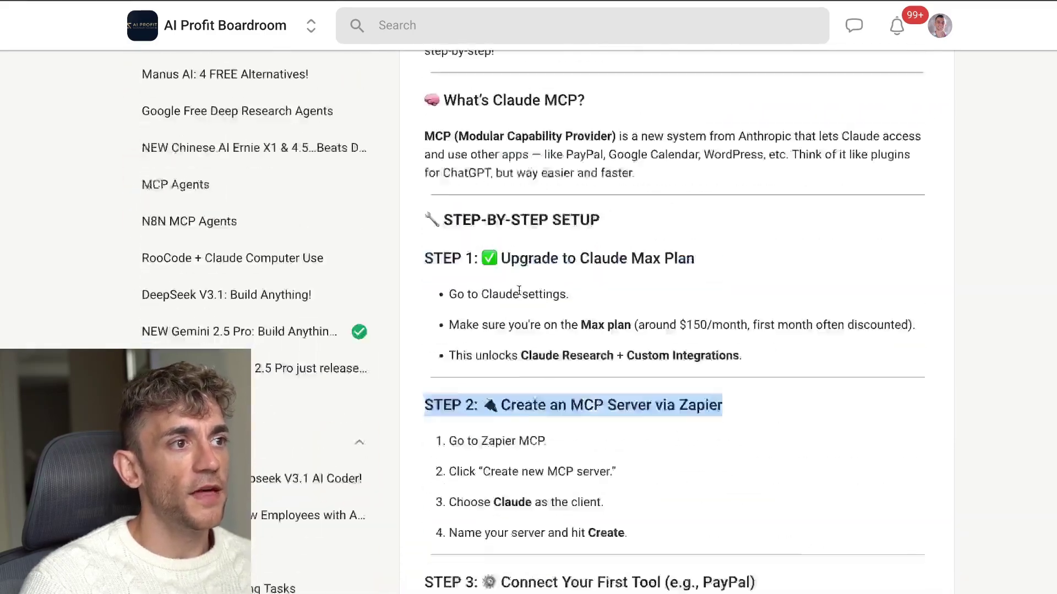
scroll(519, 290, "up", 6)
scroll(174, 238, "up", 5)
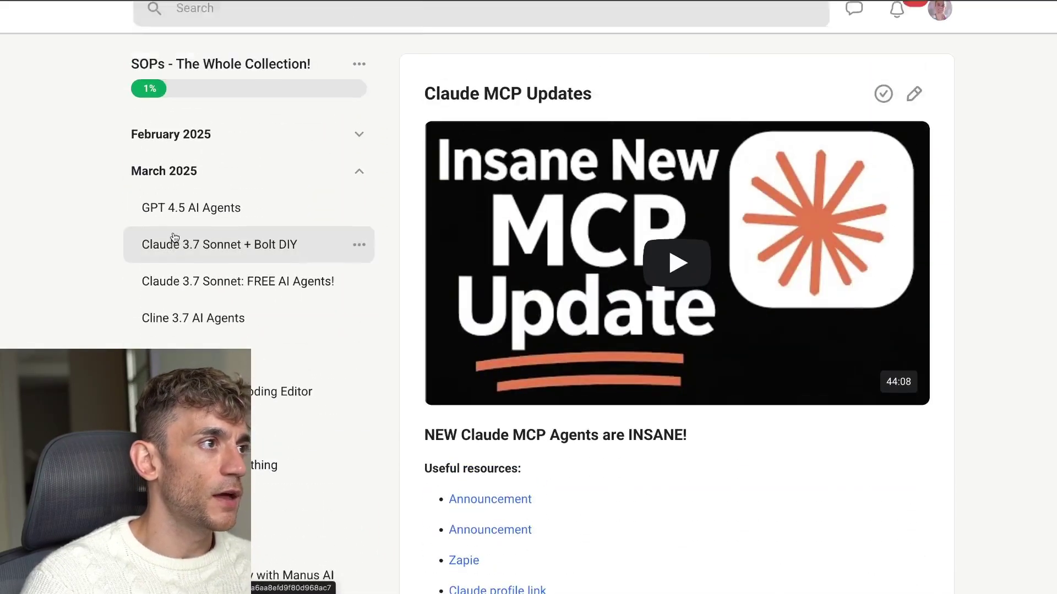
left_click(241, 287)
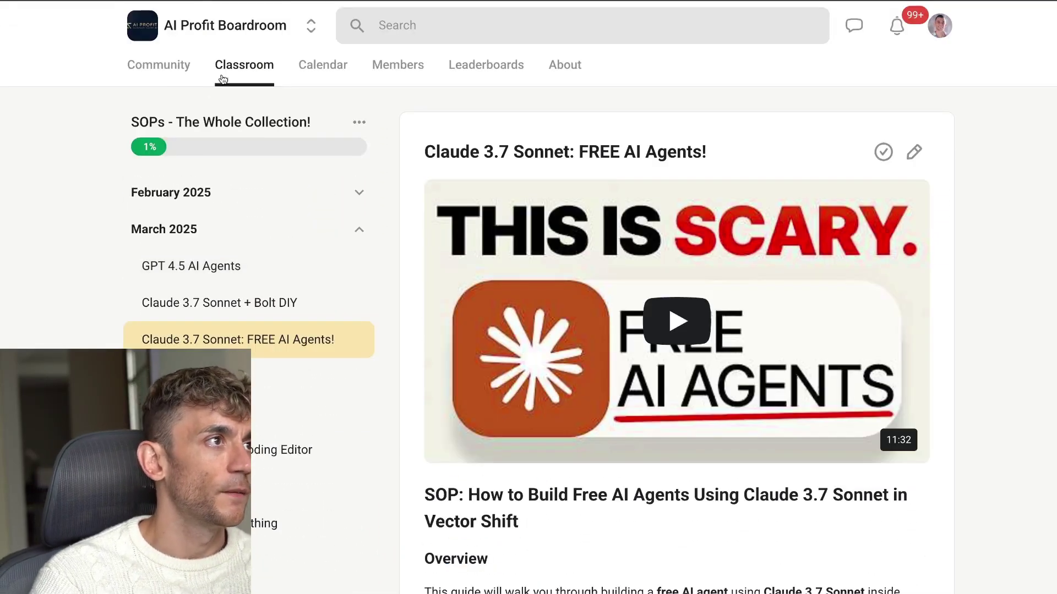
- Go back to the Classroom overview and look through the available automation courses
left_click(250, 71)
scroll(275, 279, "down", 15)
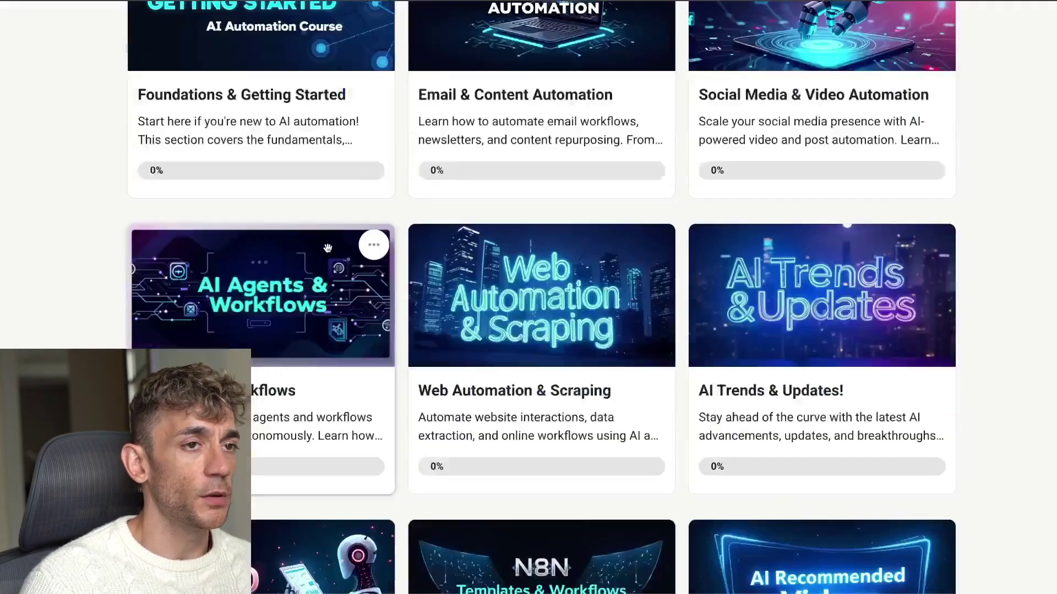
scroll(275, 280, "down", 5)
scroll(220, 193, "up", 20)
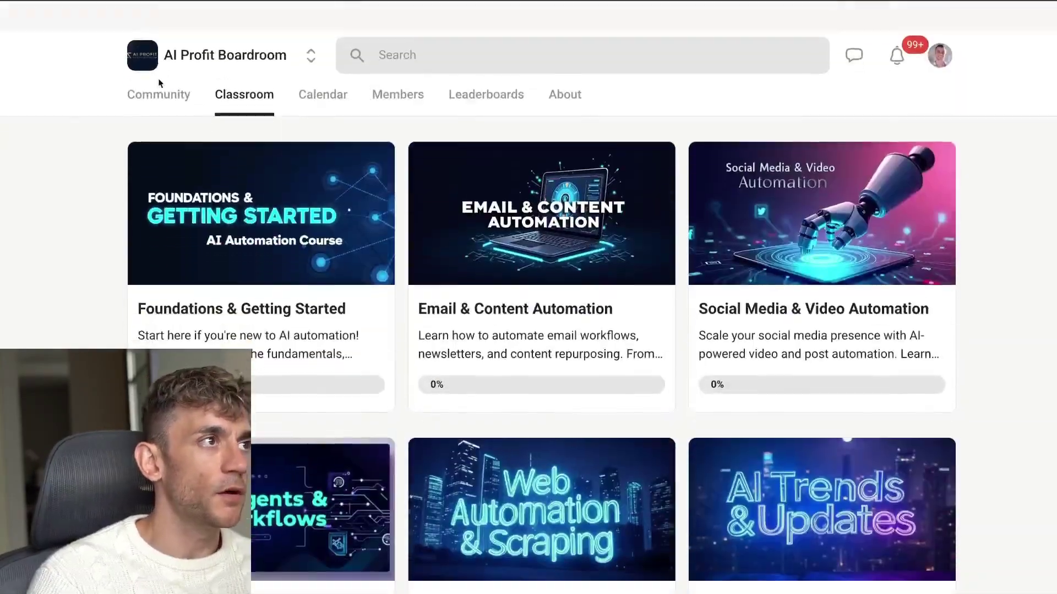
- Visit the community feed and read the membership description on the group's About page
left_click(159, 77)
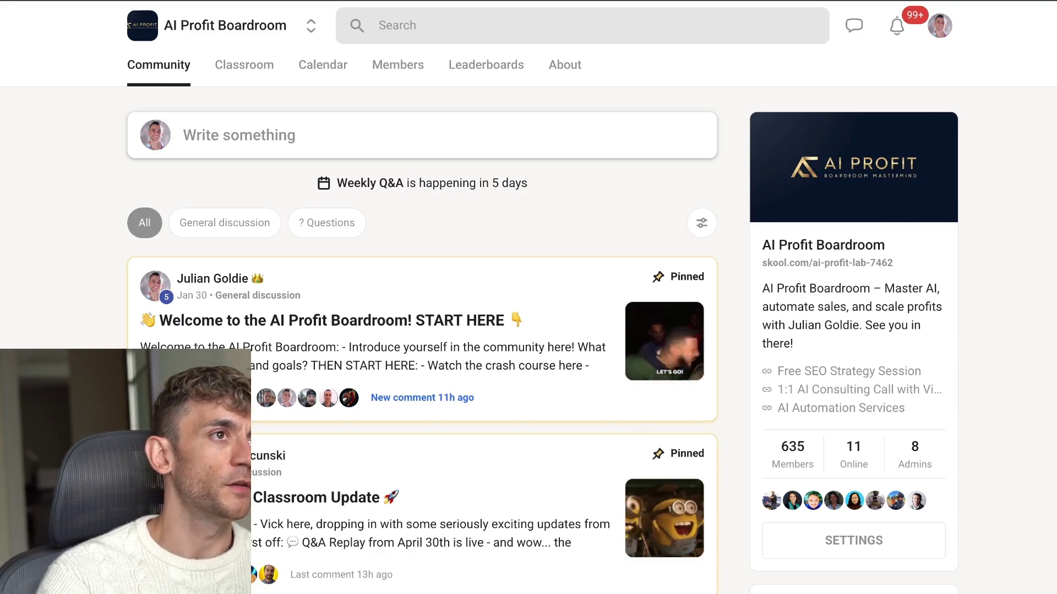
left_click(547, 58)
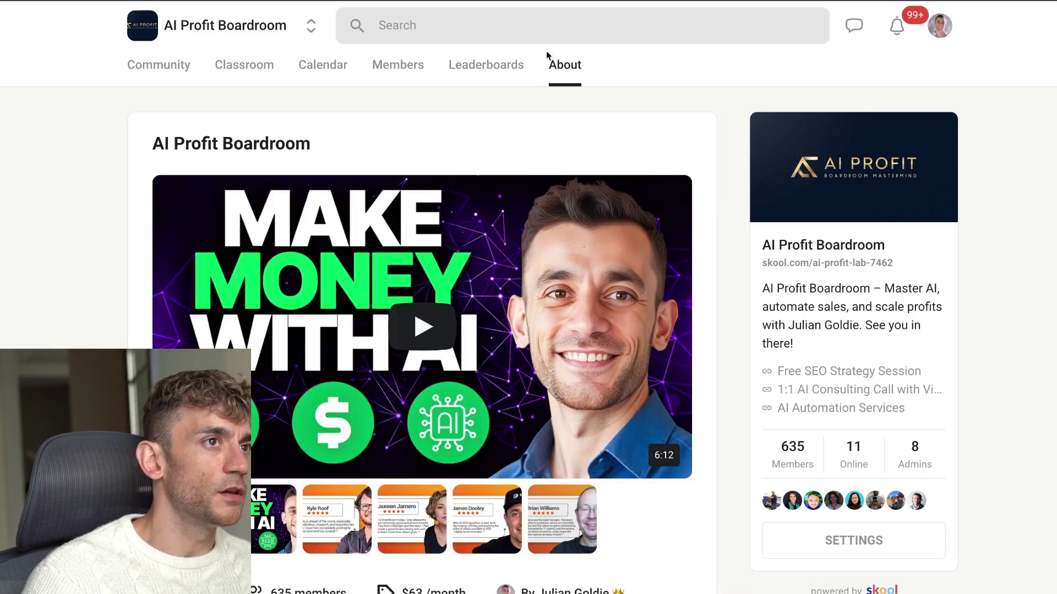
scroll(548, 120, "down", 10)
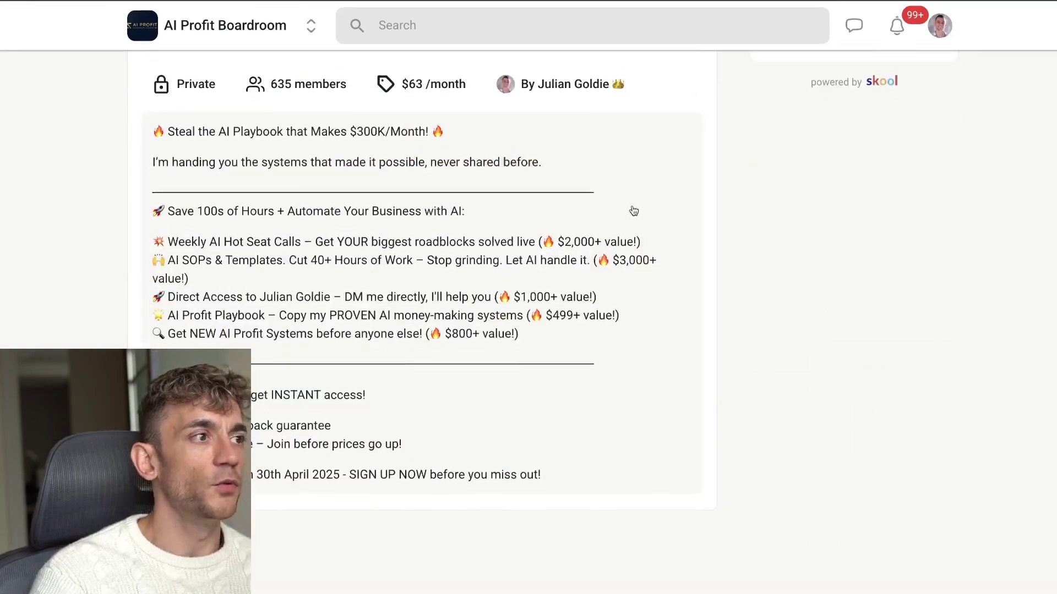
scroll(297, 147, "up", 10)
- Open the "Crash Course - Everything In One..." course from the Classroom and look over its lessons
left_click(244, 73)
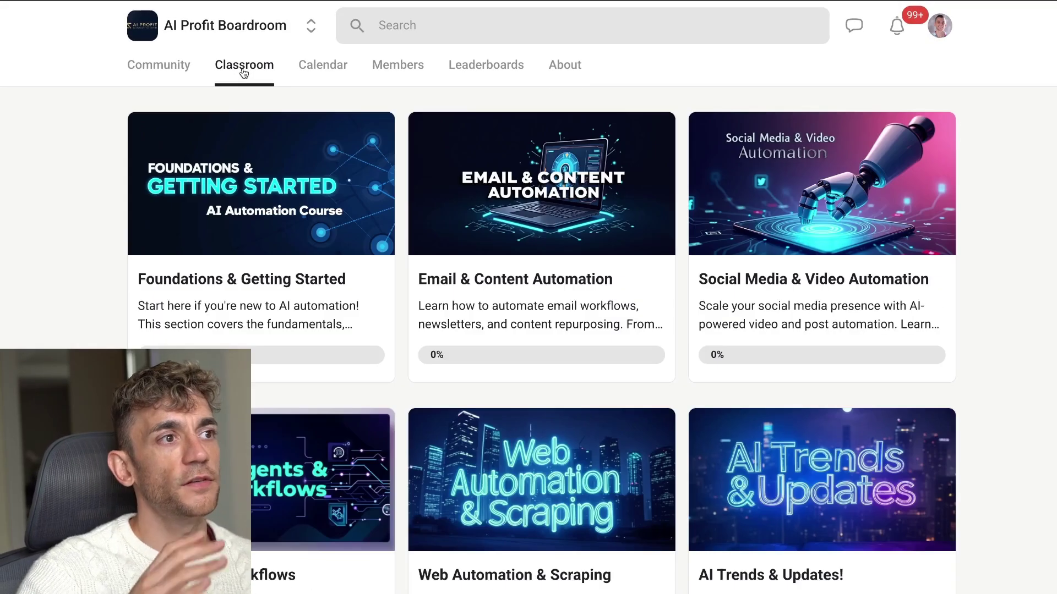
scroll(370, 330, "down", 15)
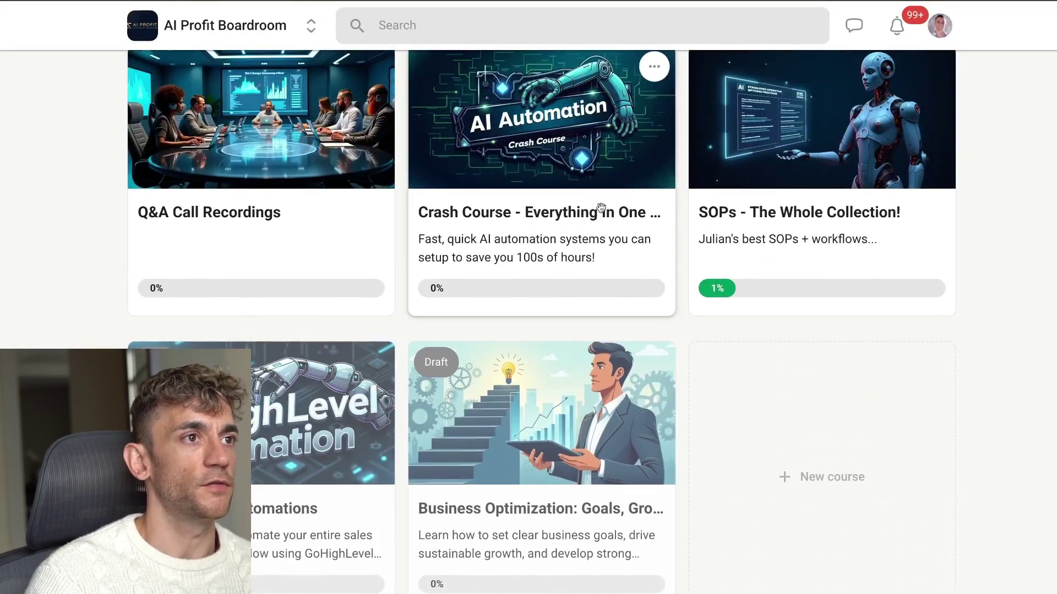
left_click(610, 206)
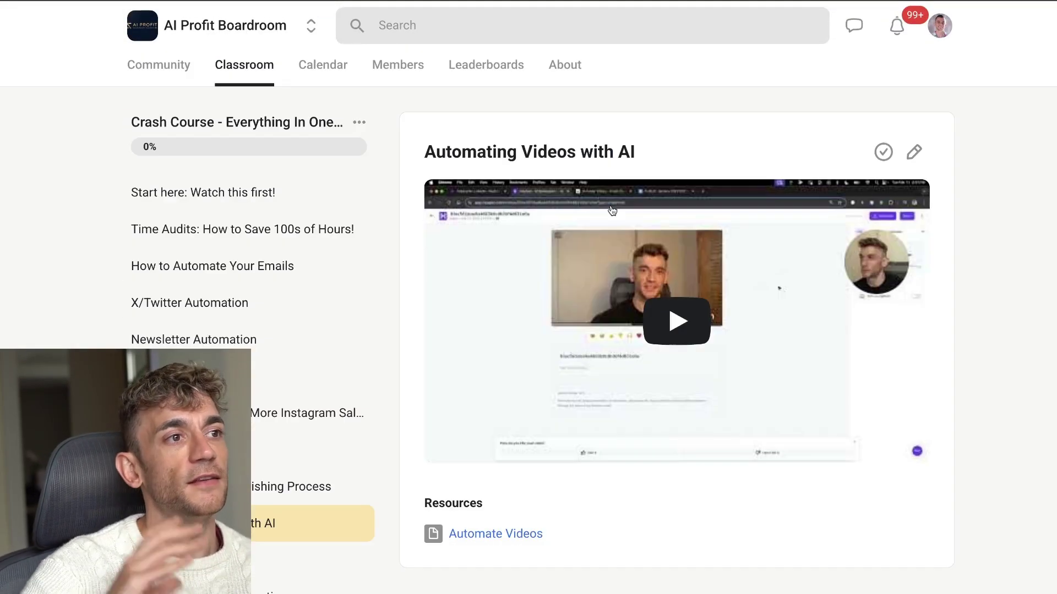
scroll(432, 283, "down", 4)
scroll(420, 304, "up", 4)
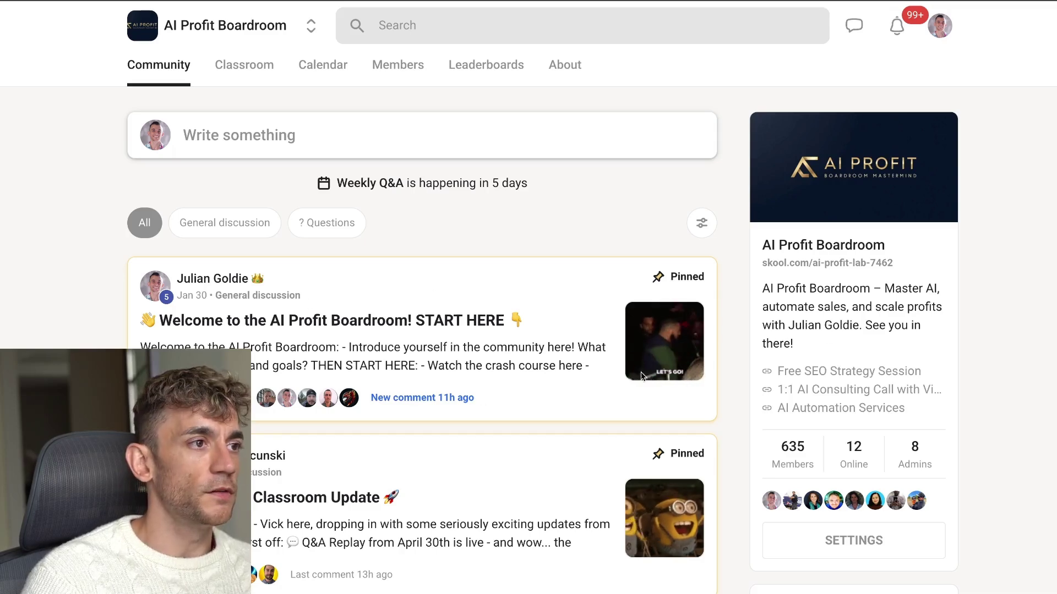
- View the group's May 2025 calendar and look over the Classroom courses, returning to the community feed
left_click(329, 68)
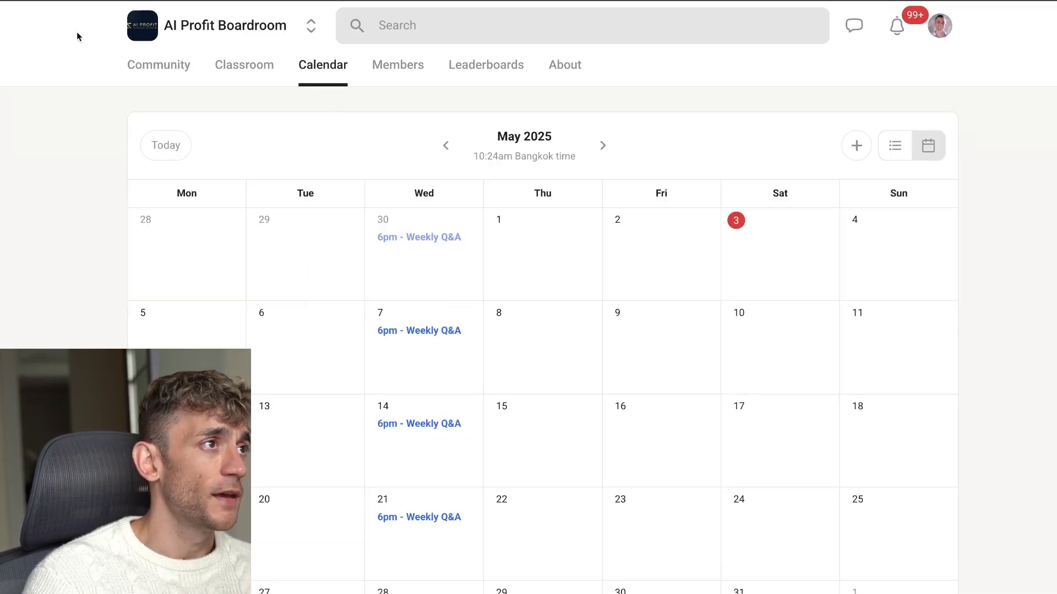
left_click(165, 67)
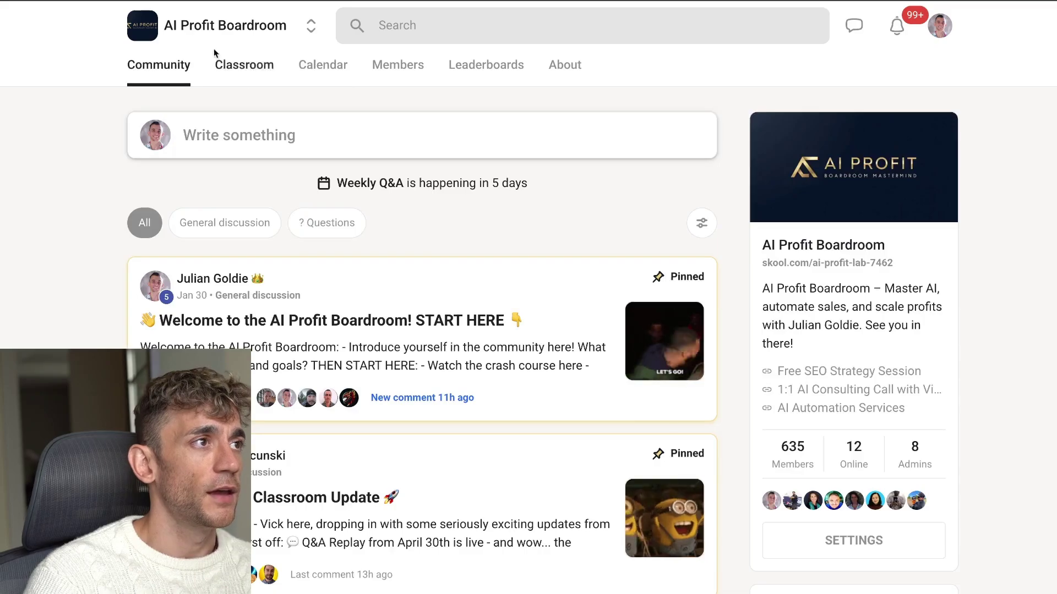
left_click(235, 74)
scroll(297, 281, "down", 15)
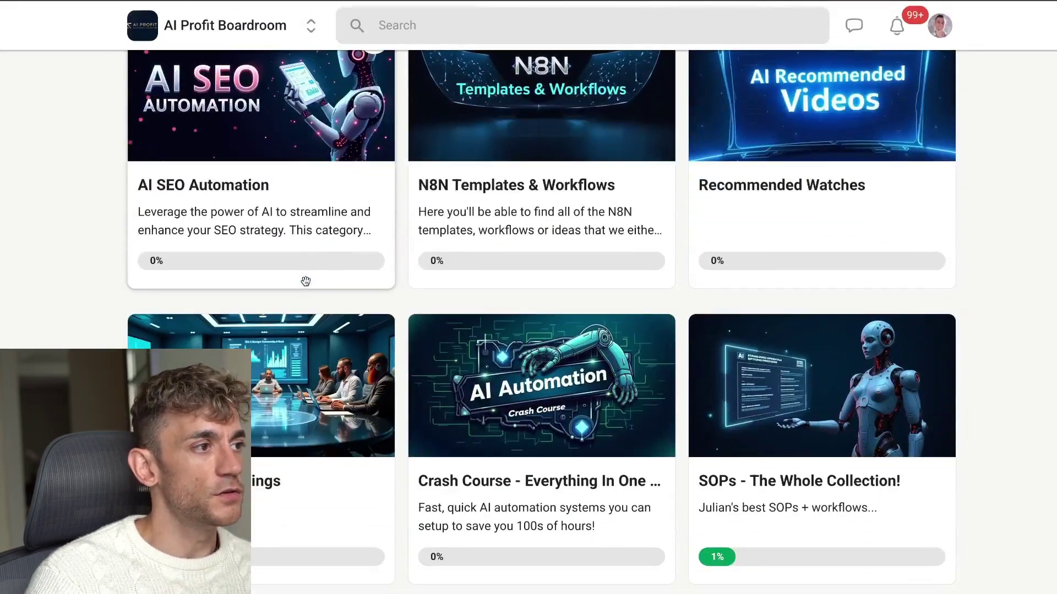
scroll(207, 247, "up", 15)
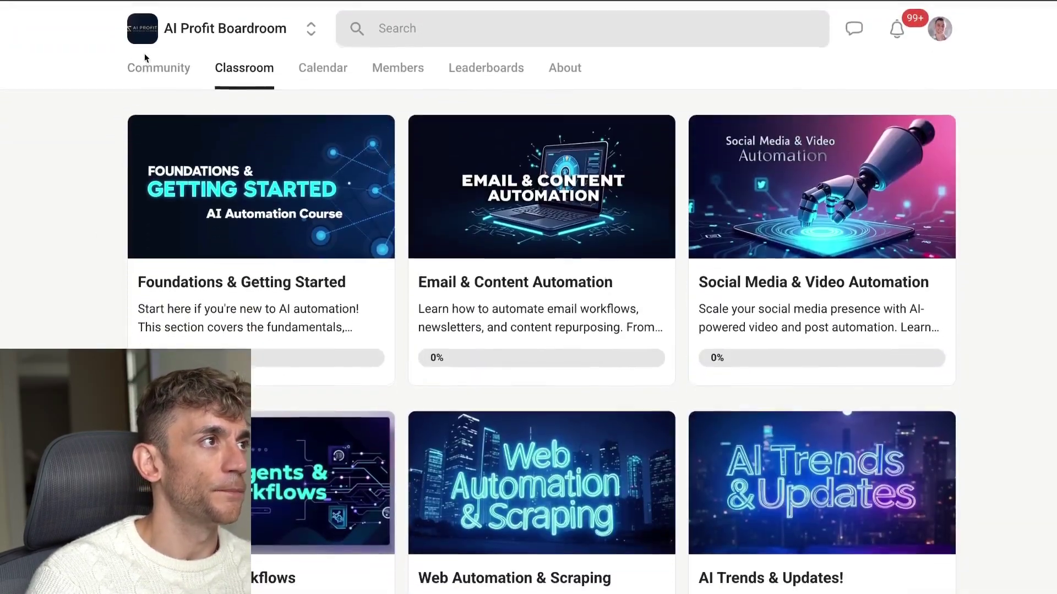
left_click(149, 68)
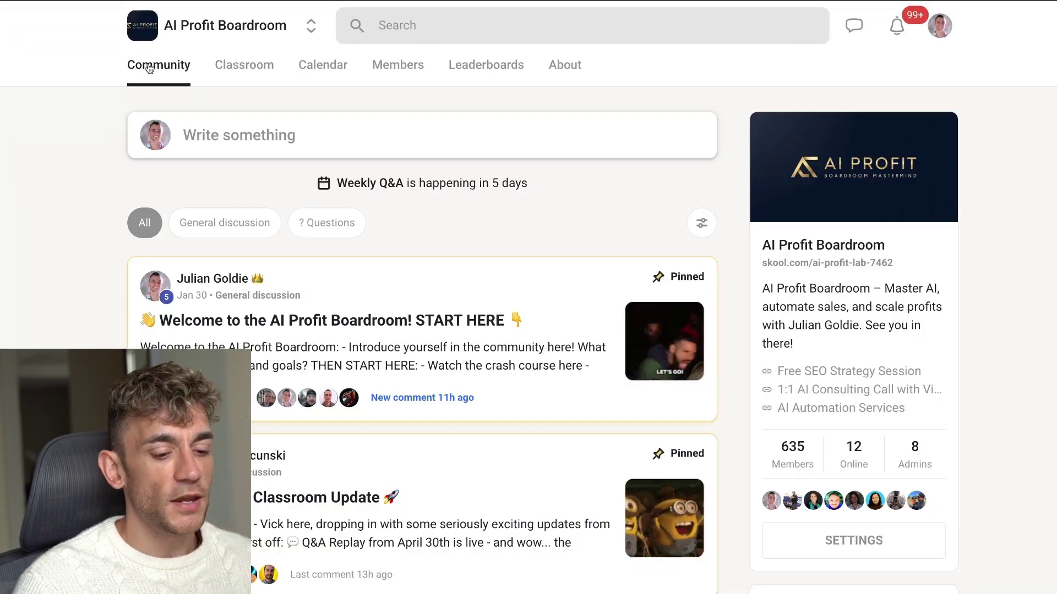
- Enter the SEO Elite Circle registration page's address in a new browser tab
key("ctrl+t")
type("go.juliangoldie.com/register")
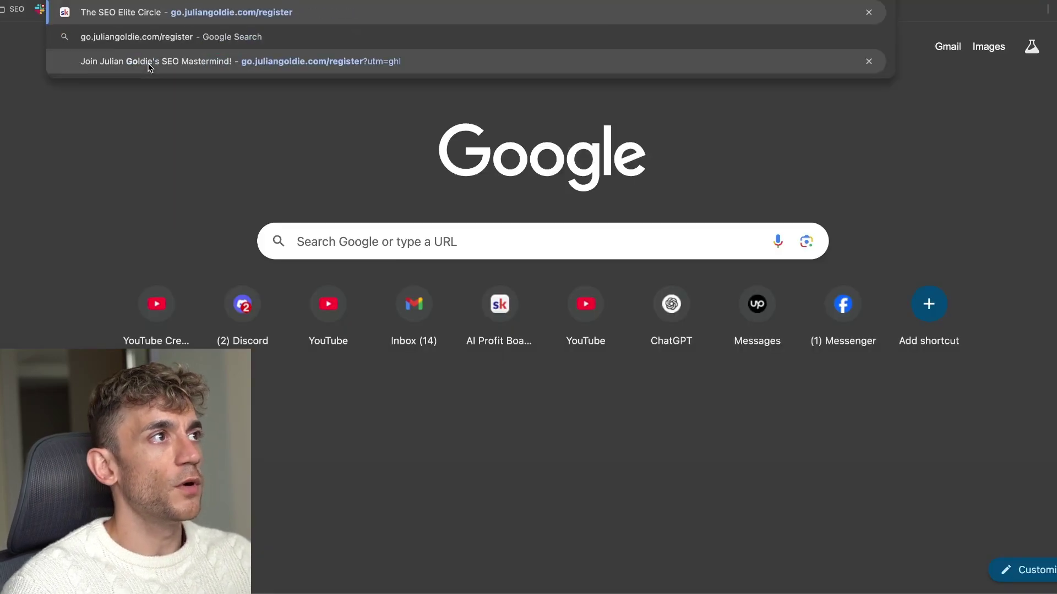